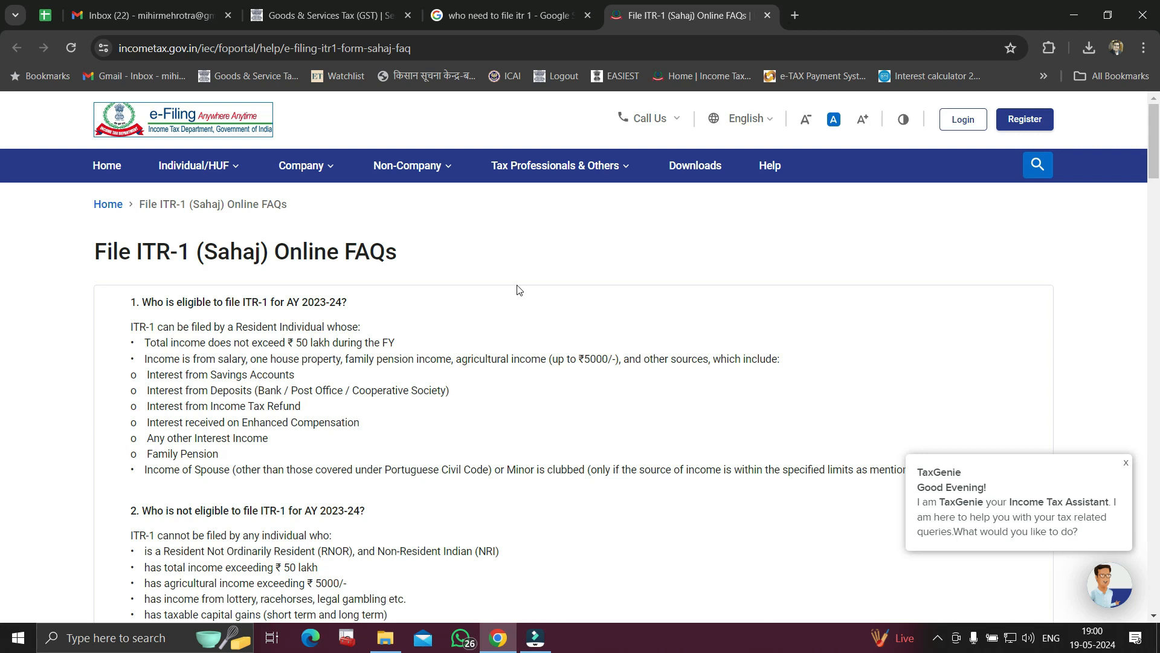
{"action": "scroll", "coordinate": [518, 289], "scroll_direction": "down", "scroll_amount": 1}
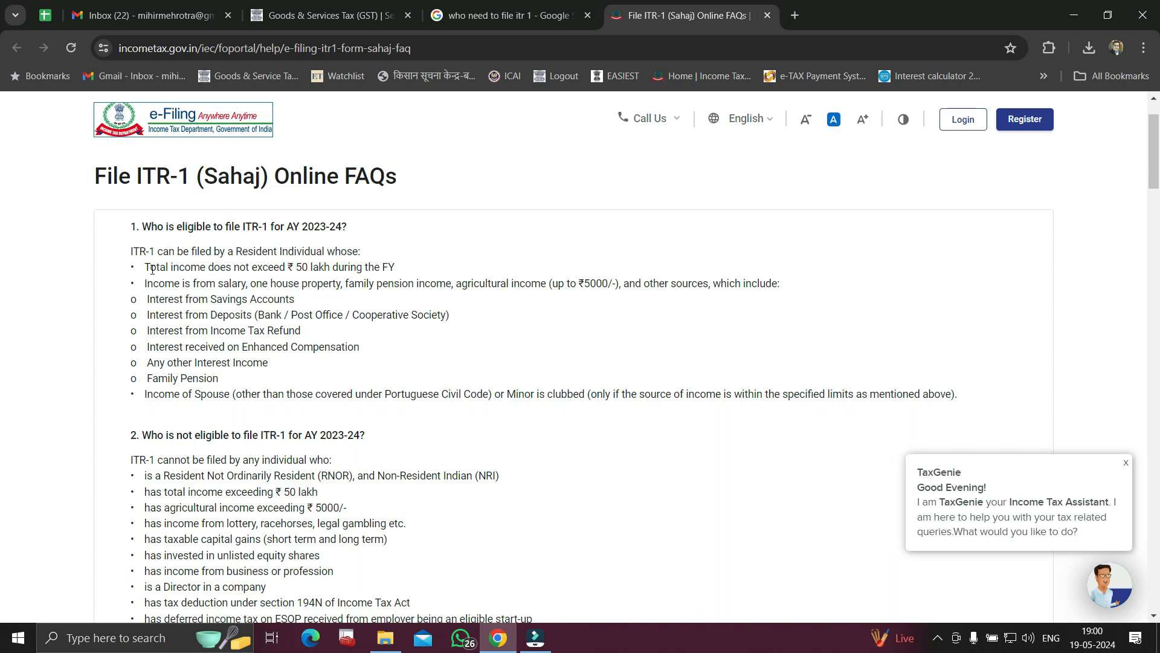
{"action": "left_click_drag", "start_coordinate": [242, 253], "coordinate": [405, 274]}
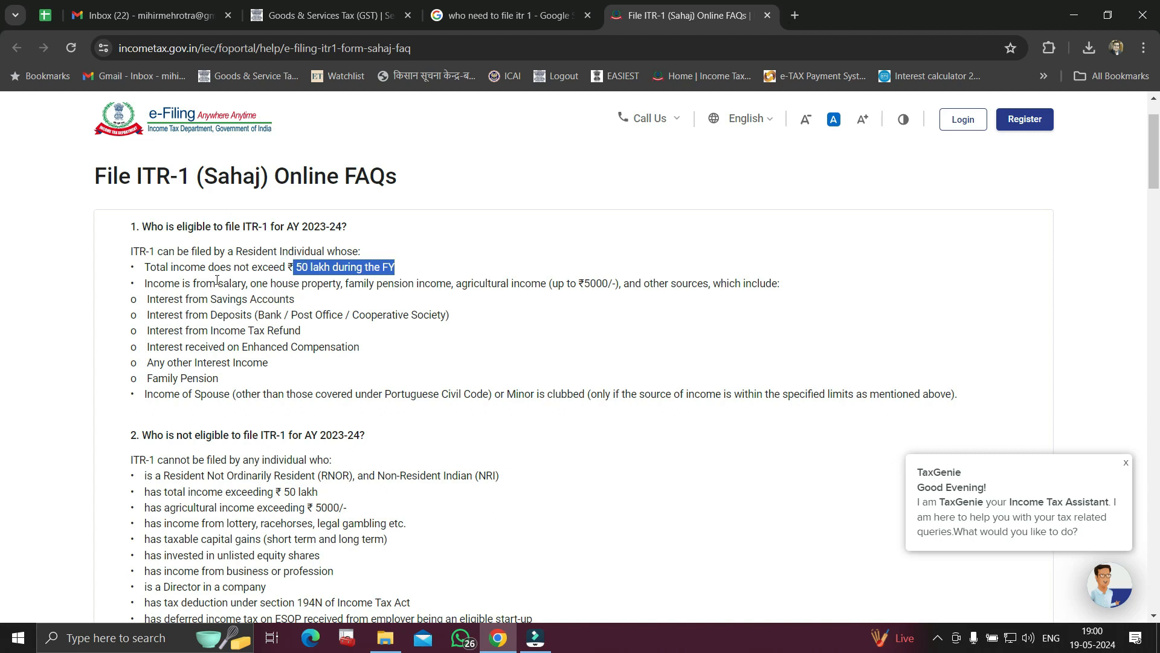
{"action": "left_click_drag", "start_coordinate": [217, 284], "coordinate": [451, 285]}
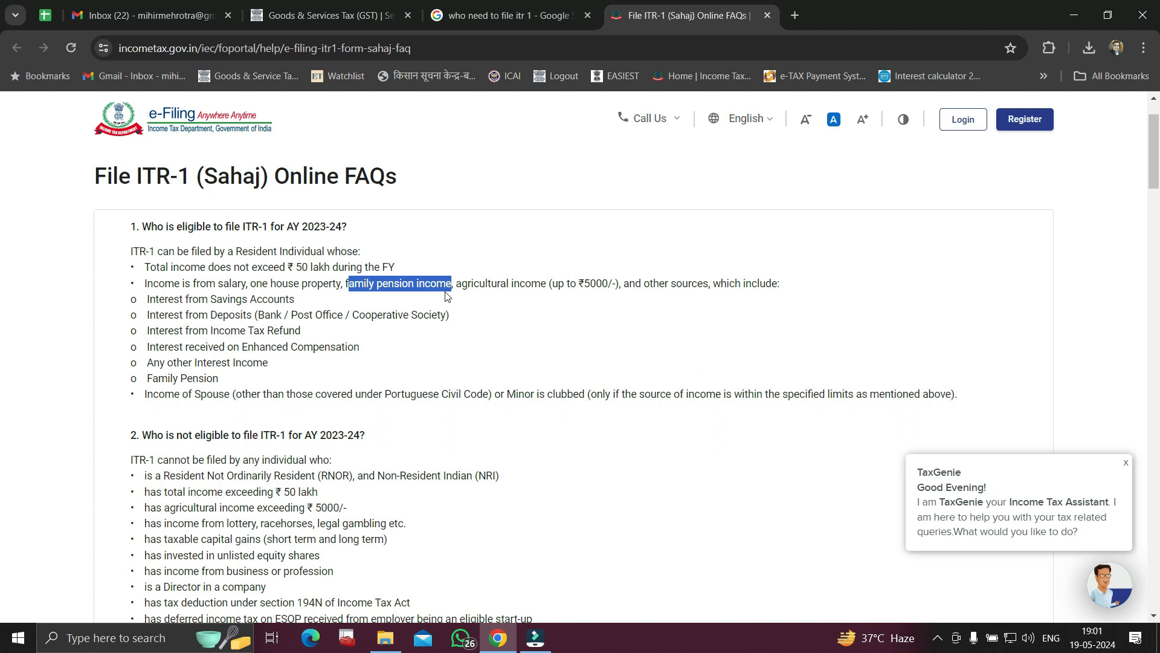
{"action": "left_click", "coordinate": [559, 321]}
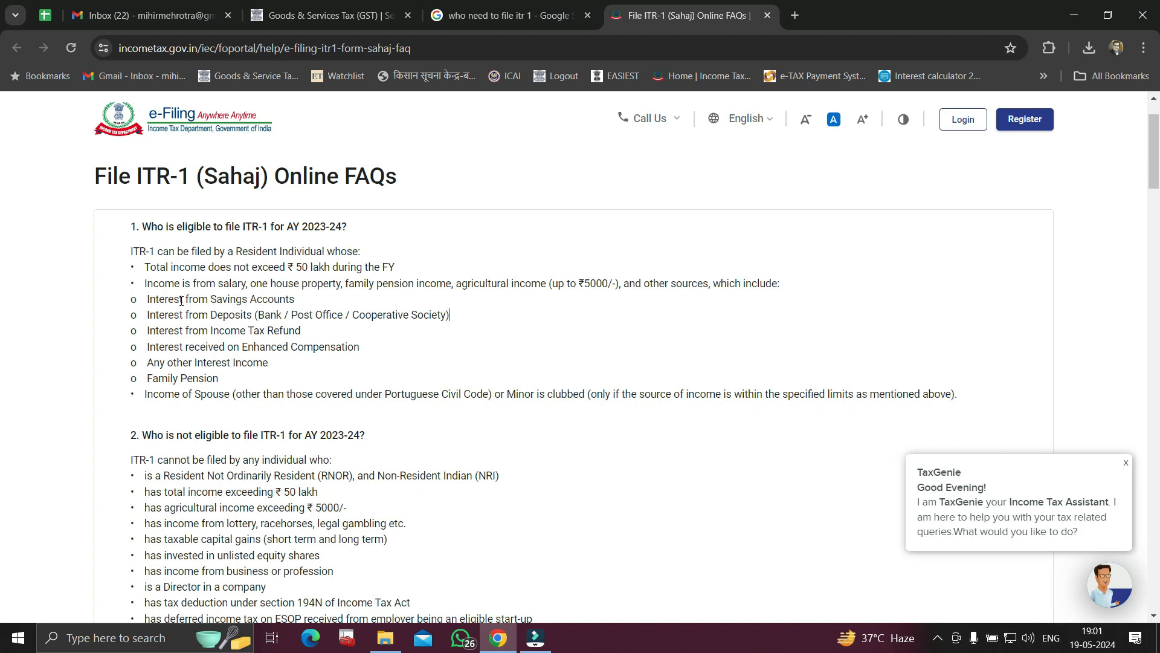
{"action": "left_click", "coordinate": [275, 298]}
{"action": "left_click_drag", "start_coordinate": [149, 314], "coordinate": [246, 314]}
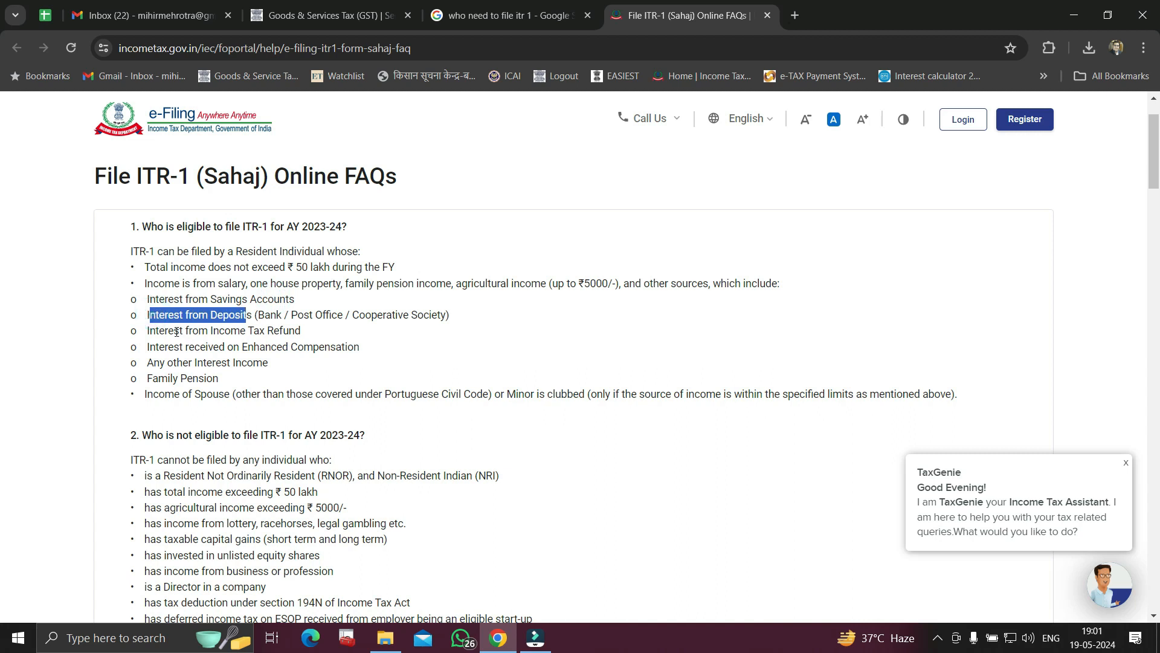
{"action": "left_click_drag", "start_coordinate": [168, 331], "coordinate": [294, 332]}
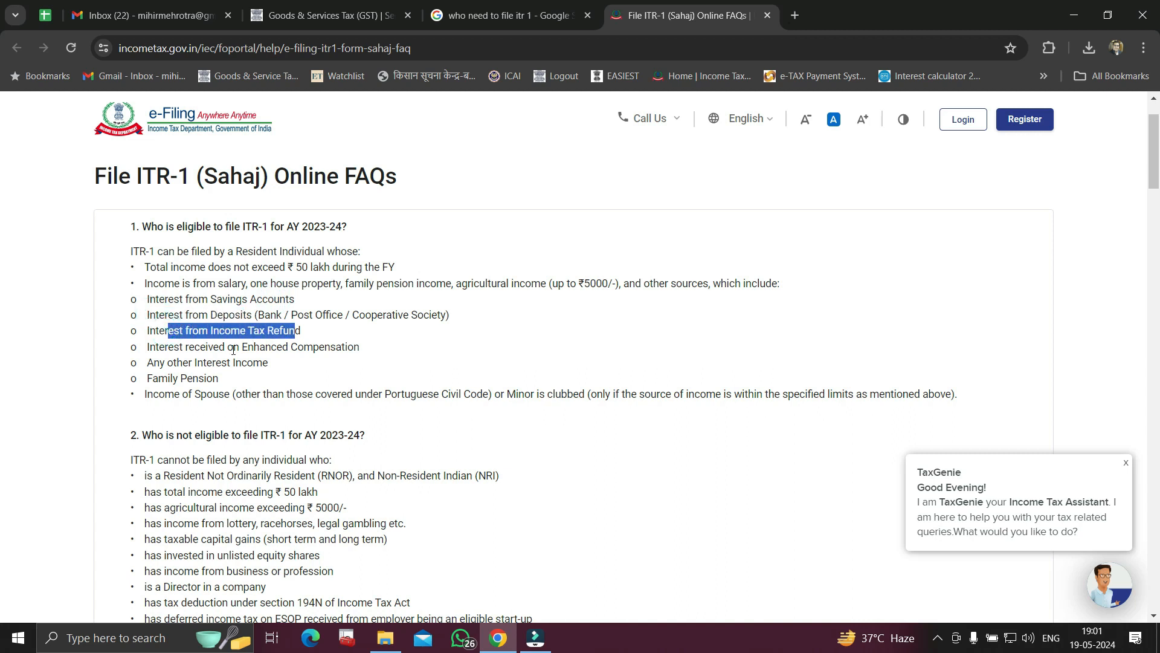
{"action": "left_click_drag", "start_coordinate": [173, 347], "coordinate": [363, 357]}
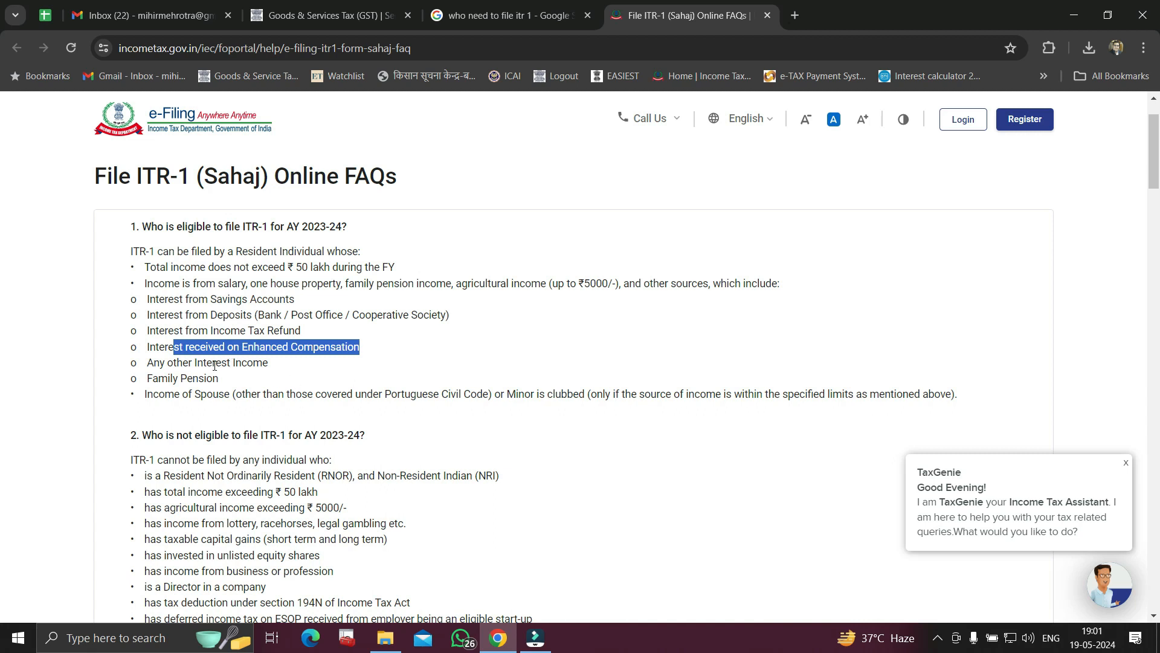
{"action": "left_click_drag", "start_coordinate": [212, 365], "coordinate": [253, 366]}
{"action": "left_click_drag", "start_coordinate": [158, 380], "coordinate": [225, 395]}
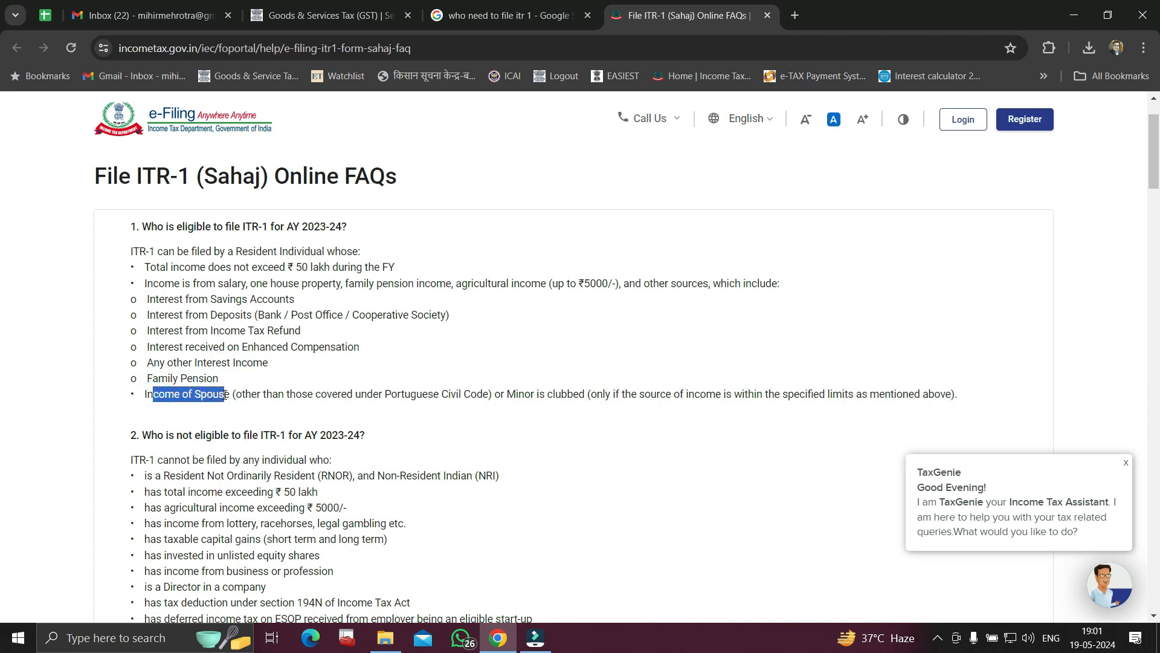
{"action": "left_click", "coordinate": [435, 361]}
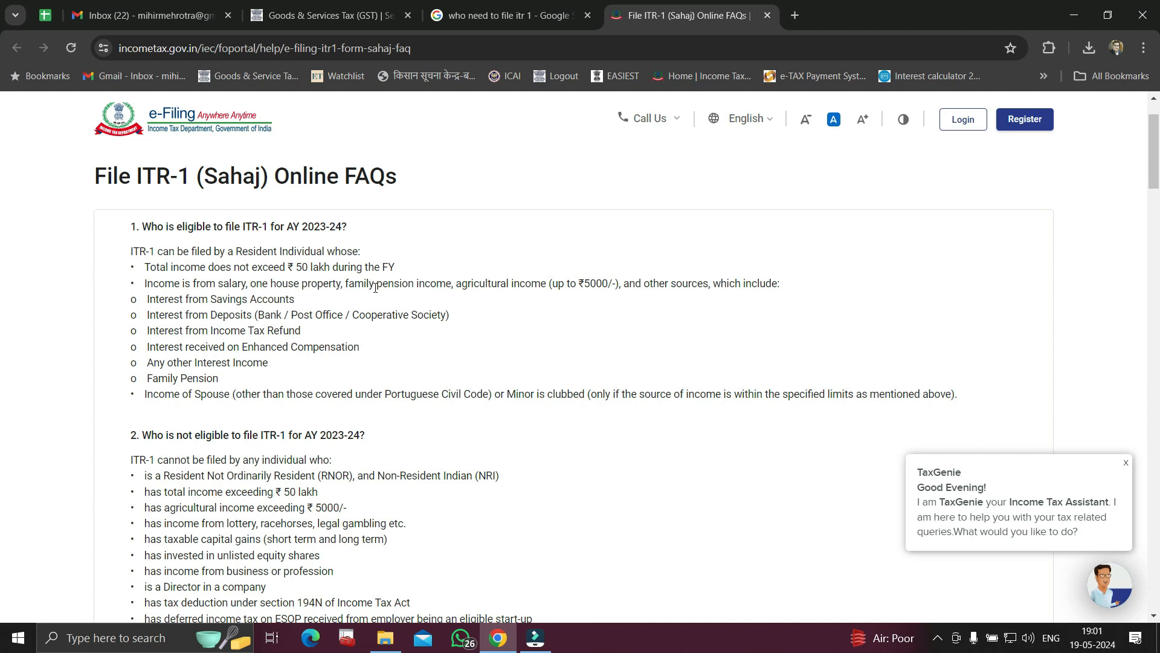
{"action": "left_click_drag", "start_coordinate": [226, 270], "coordinate": [393, 270]}
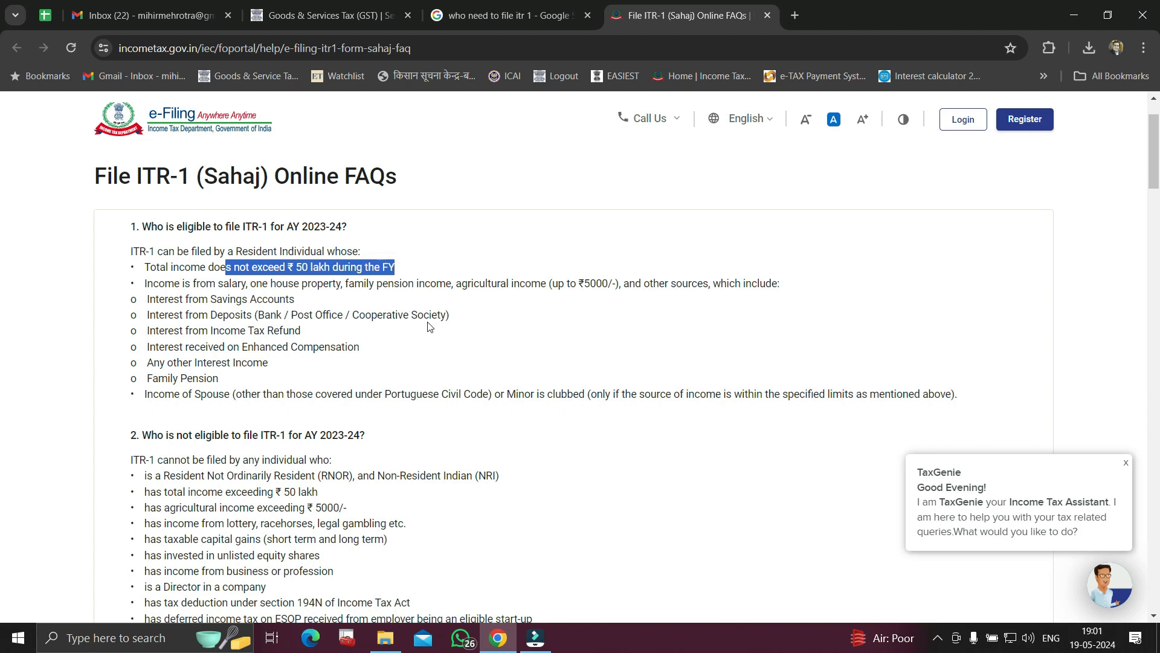
{"action": "scroll", "coordinate": [429, 327], "scroll_direction": "down", "scroll_amount": 3}
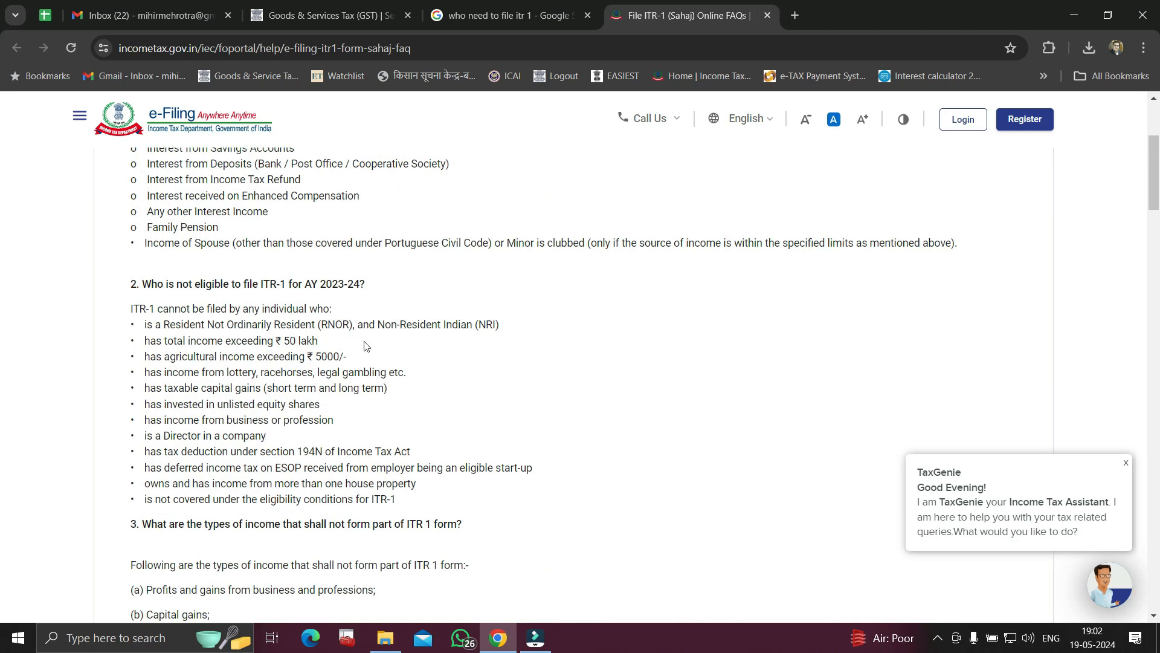
{"action": "left_click_drag", "start_coordinate": [149, 326], "coordinate": [438, 343]}
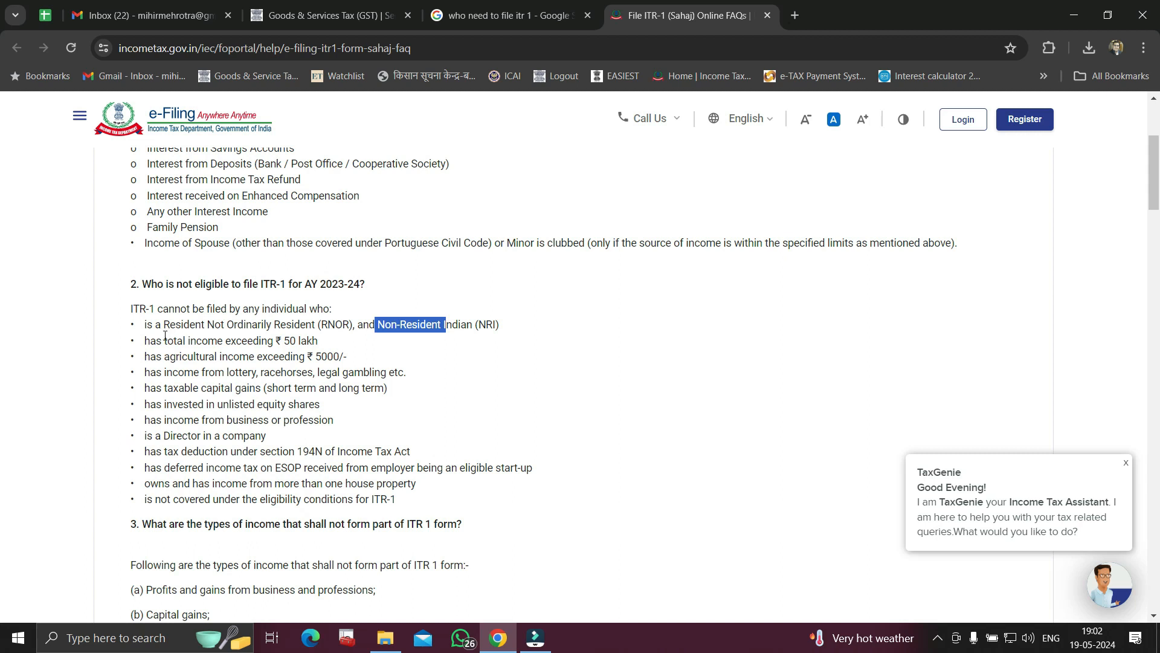
{"action": "left_click_drag", "start_coordinate": [151, 341], "coordinate": [312, 341]}
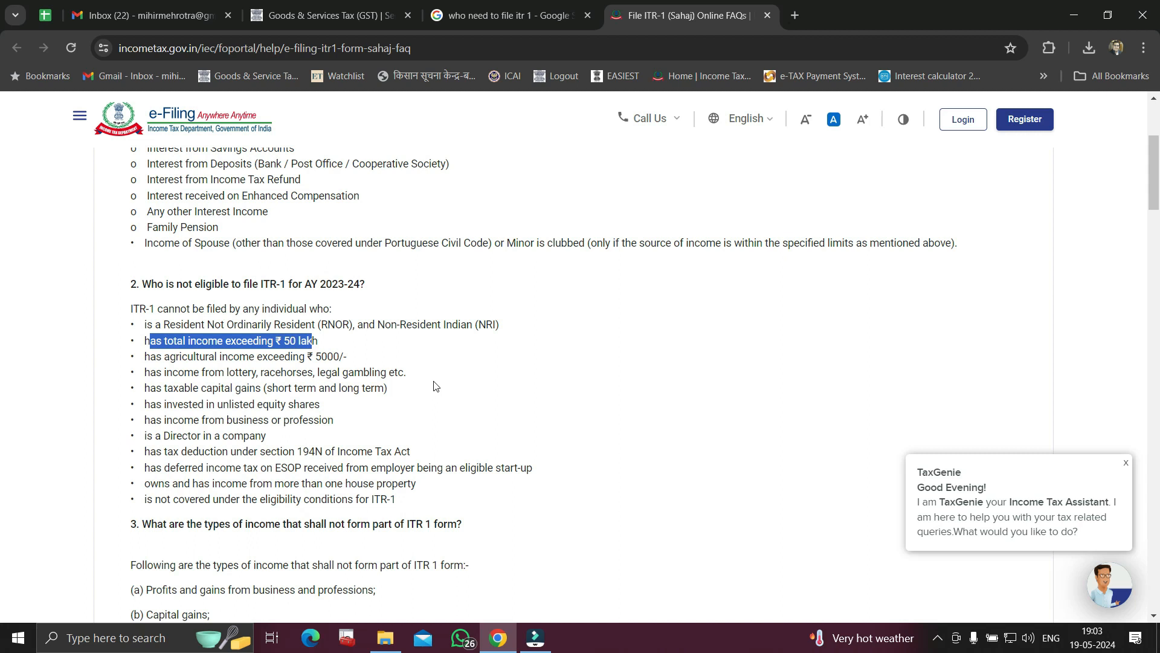
{"action": "scroll", "coordinate": [435, 386], "scroll_direction": "up", "scroll_amount": 3}
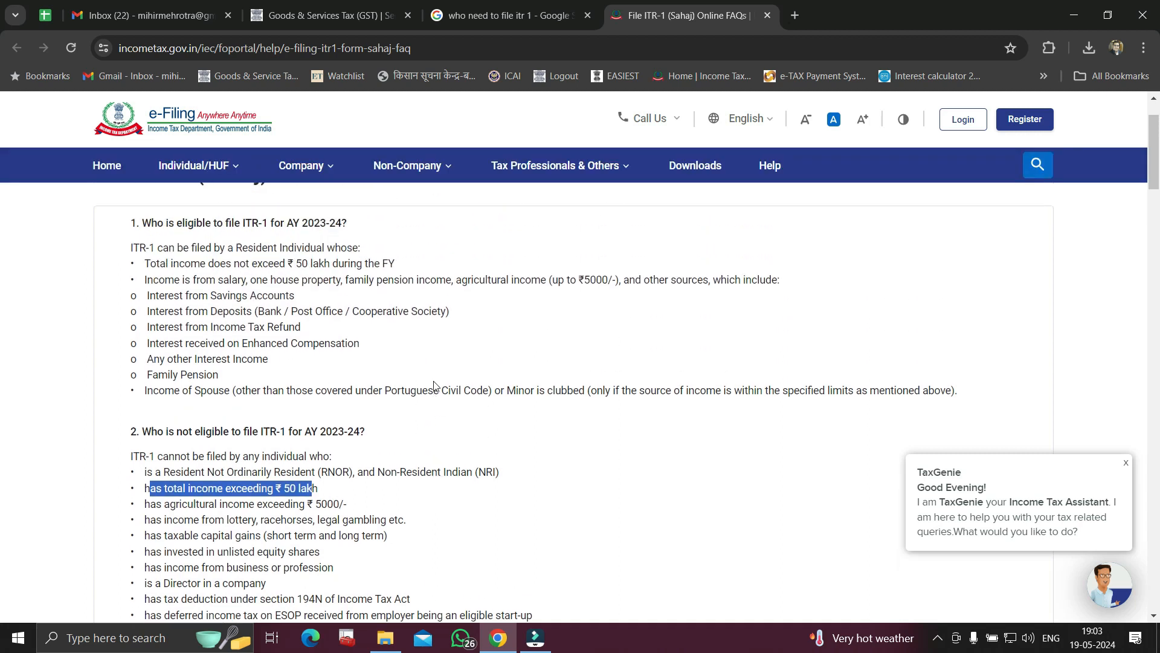
{"action": "left_click_drag", "start_coordinate": [207, 281], "coordinate": [493, 299]}
{"action": "left_click", "coordinate": [476, 341]}
{"action": "scroll", "coordinate": [476, 341], "scroll_direction": "down", "scroll_amount": 3}
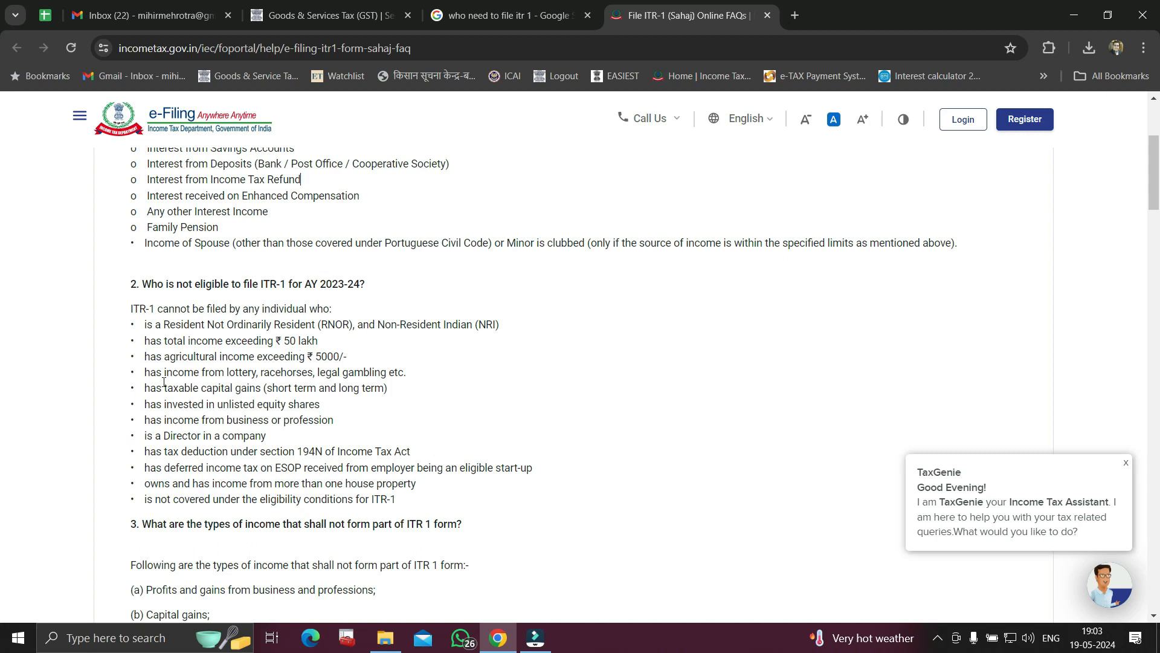
{"action": "left_click_drag", "start_coordinate": [173, 373], "coordinate": [390, 384]}
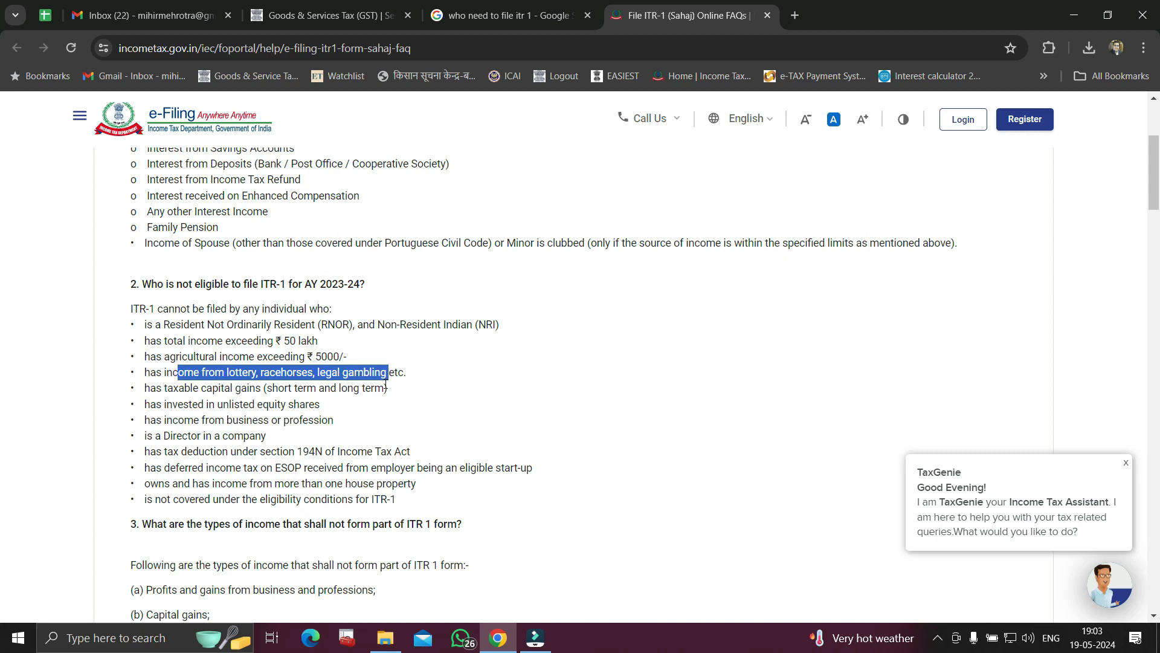
{"action": "left_click_drag", "start_coordinate": [179, 388], "coordinate": [330, 390]}
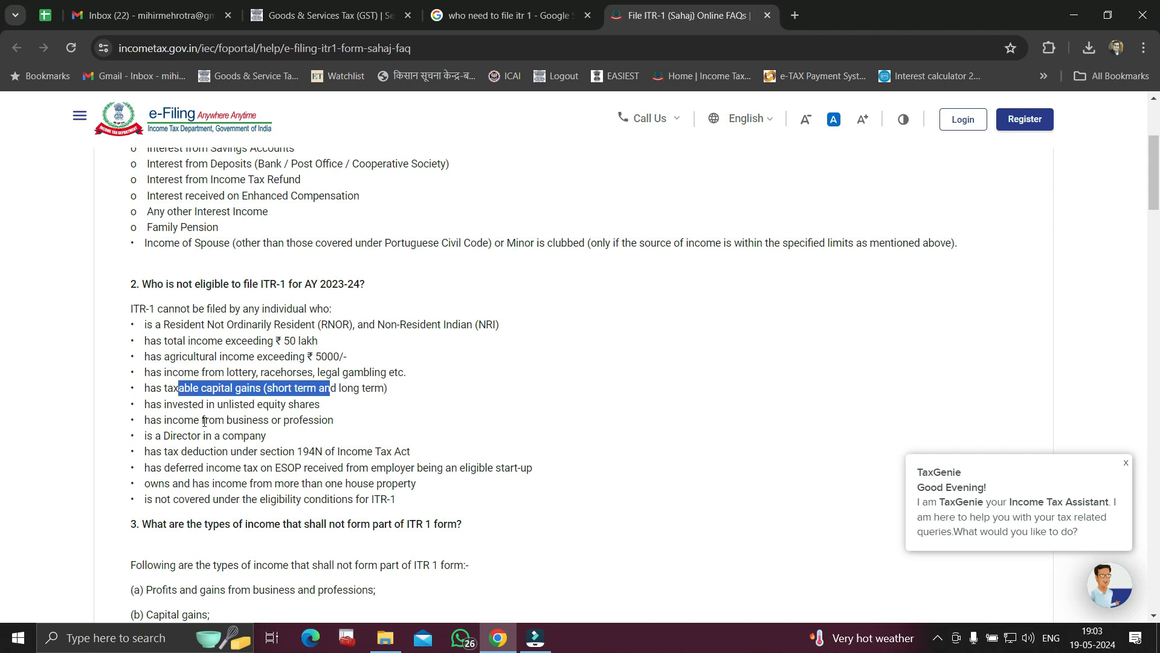
{"action": "left_click_drag", "start_coordinate": [171, 436], "coordinate": [266, 439]}
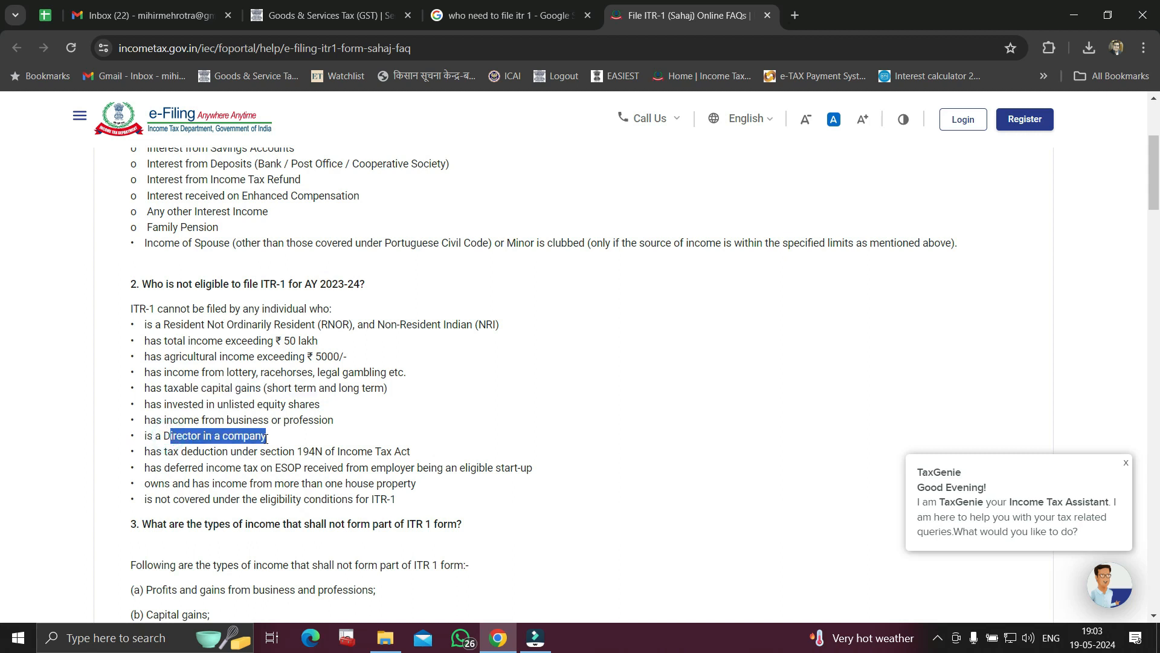
{"action": "left_click_drag", "start_coordinate": [188, 452], "coordinate": [403, 463]}
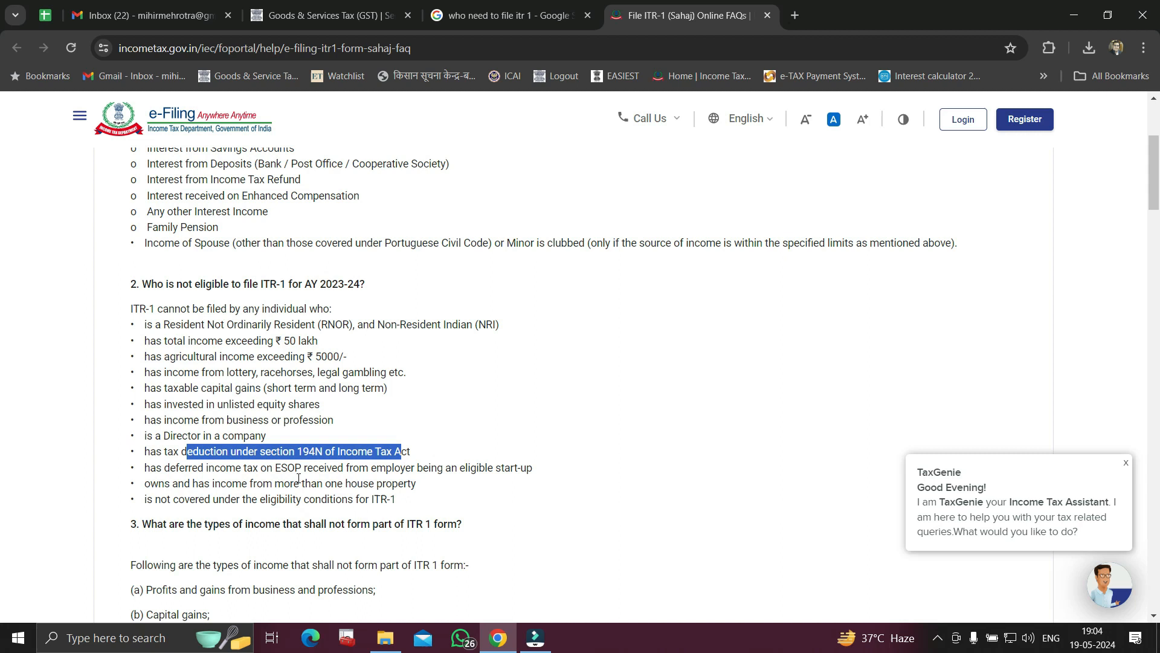
{"action": "left_click_drag", "start_coordinate": [192, 469], "coordinate": [484, 473]}
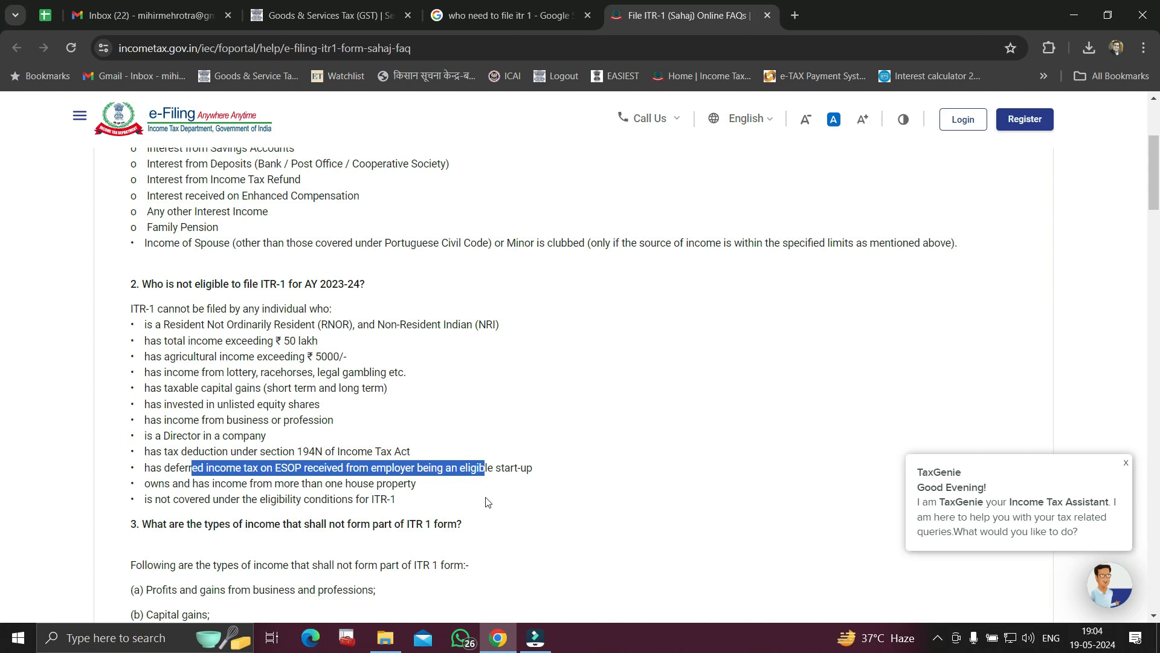
{"action": "scroll", "coordinate": [487, 502], "scroll_direction": "down", "scroll_amount": 3}
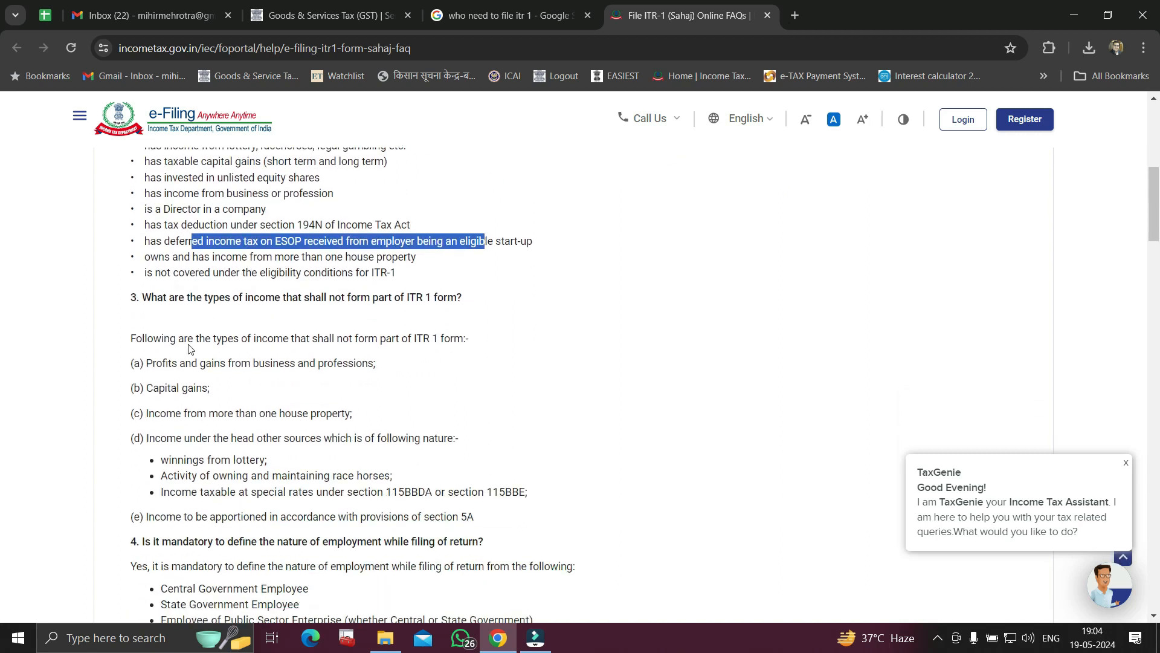
{"action": "left_click_drag", "start_coordinate": [174, 301], "coordinate": [456, 308]}
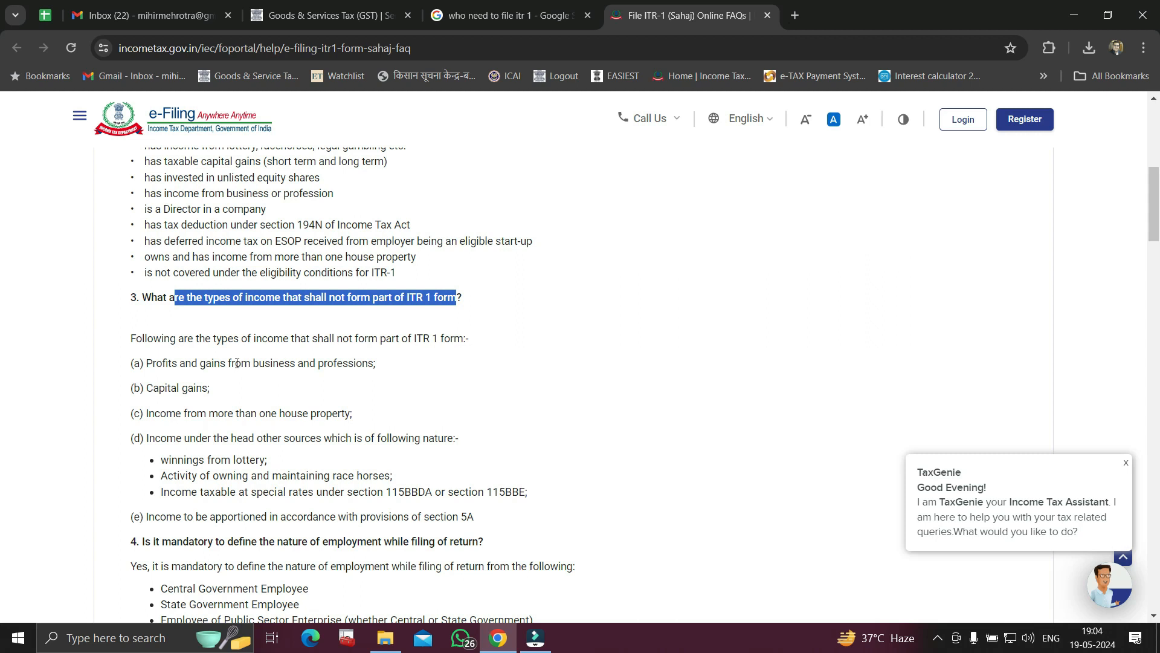
{"action": "scroll", "coordinate": [376, 385], "scroll_direction": "up", "scroll_amount": 8}
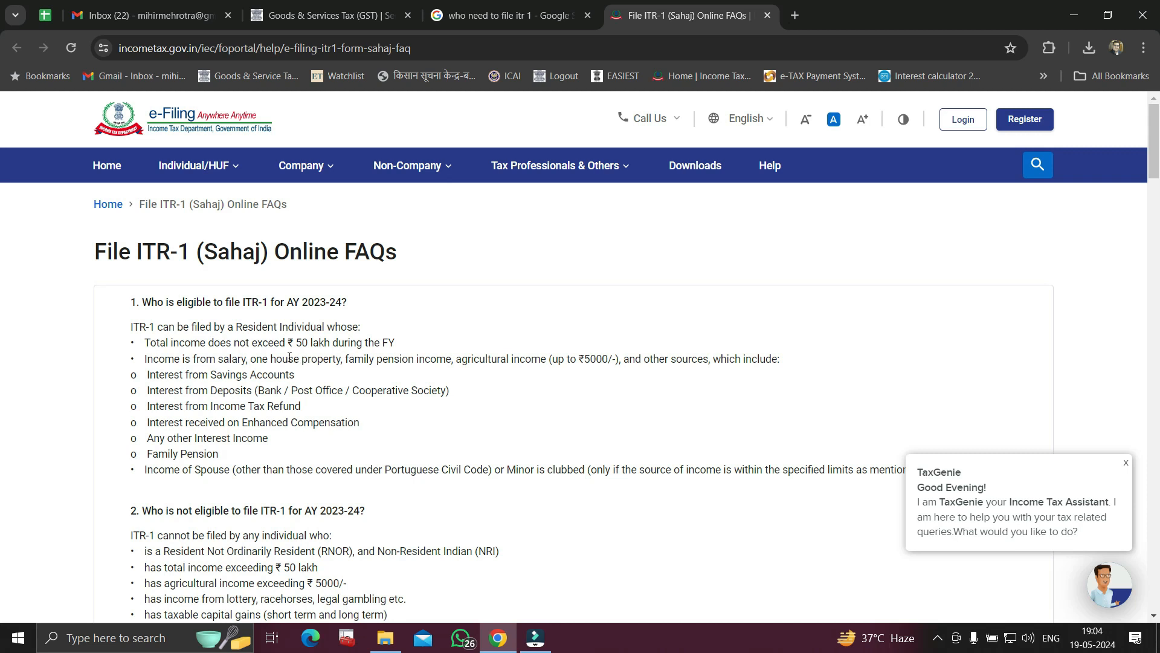
{"action": "left_click_drag", "start_coordinate": [260, 345], "coordinate": [389, 343]}
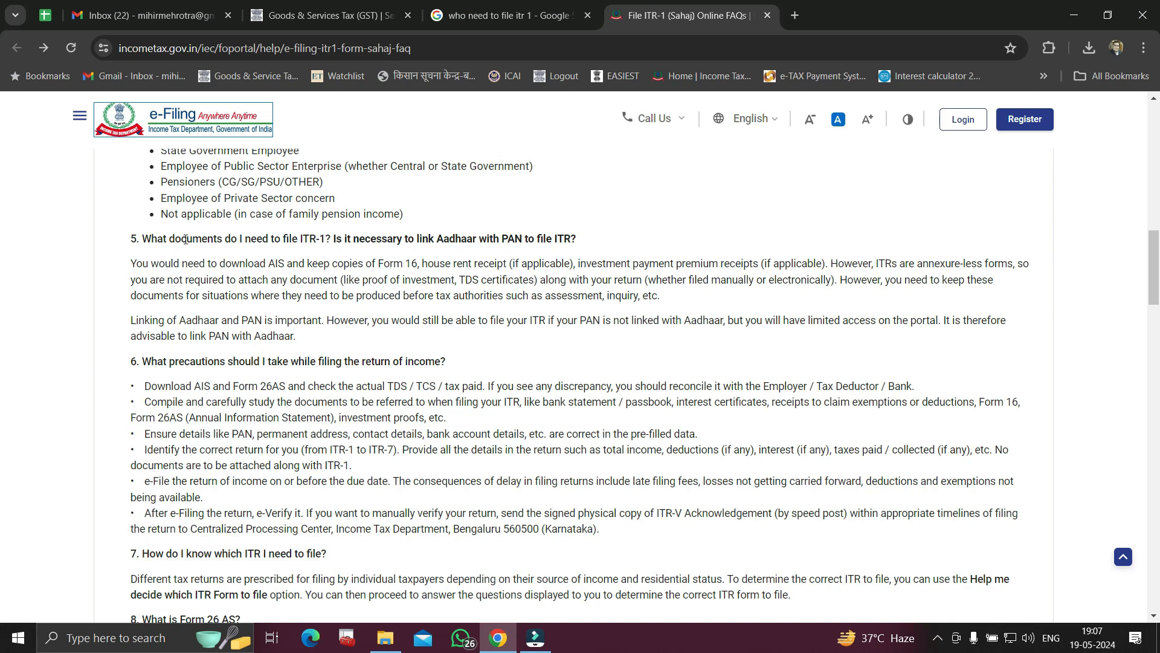
{"action": "left_click_drag", "start_coordinate": [150, 239], "coordinate": [571, 240]}
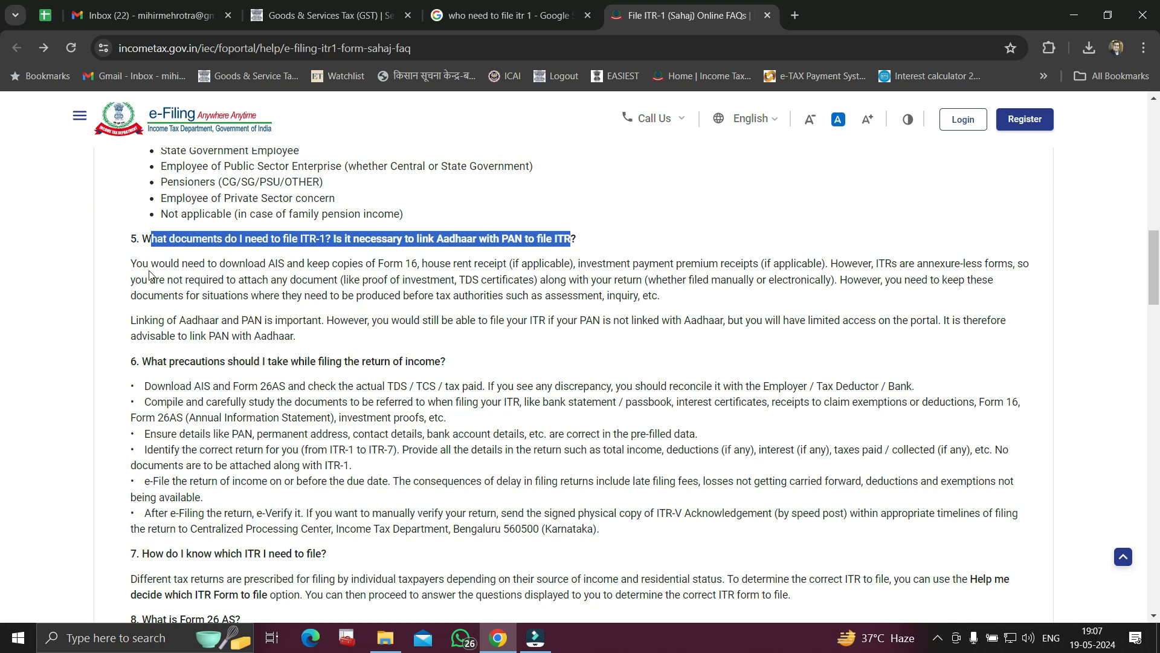
{"action": "left_click_drag", "start_coordinate": [220, 264], "coordinate": [510, 266]}
{"action": "left_click", "coordinate": [385, 263]}
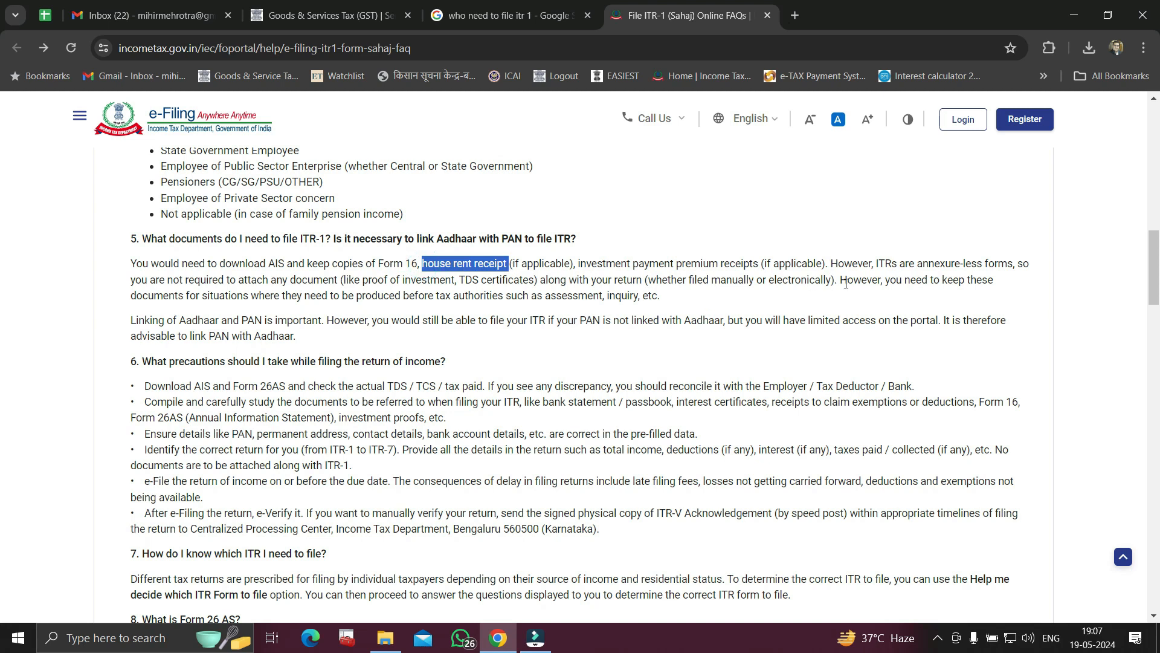
{"action": "left_click_drag", "start_coordinate": [580, 264], "coordinate": [762, 264]}
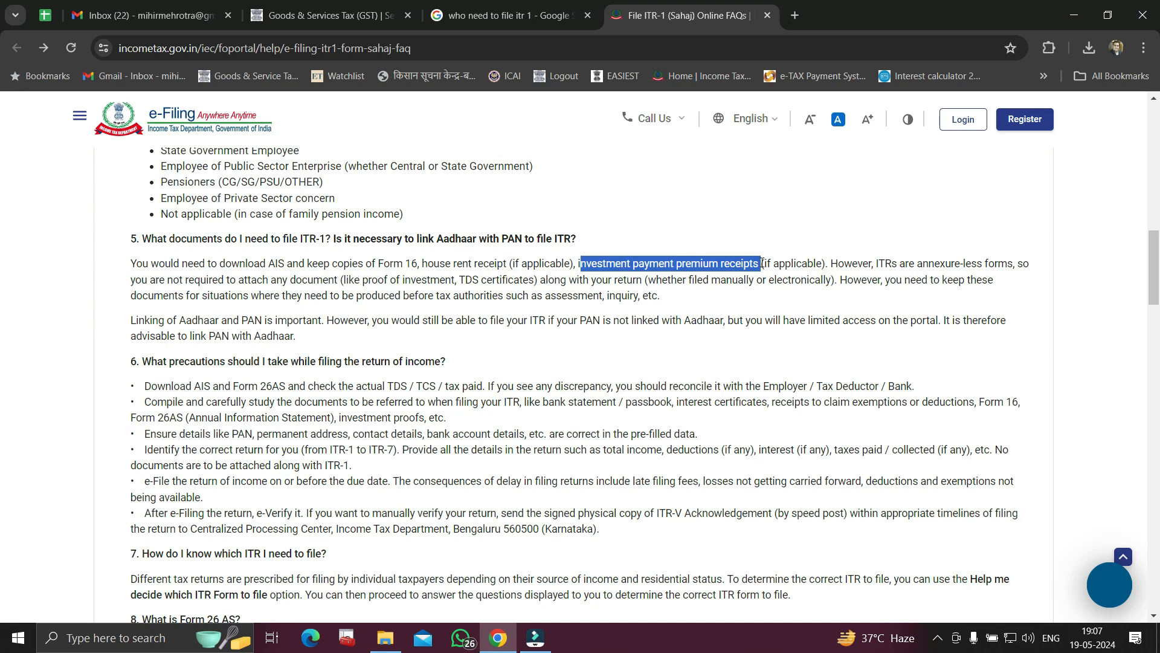
{"action": "left_click_drag", "start_coordinate": [426, 297], "coordinate": [598, 299]}
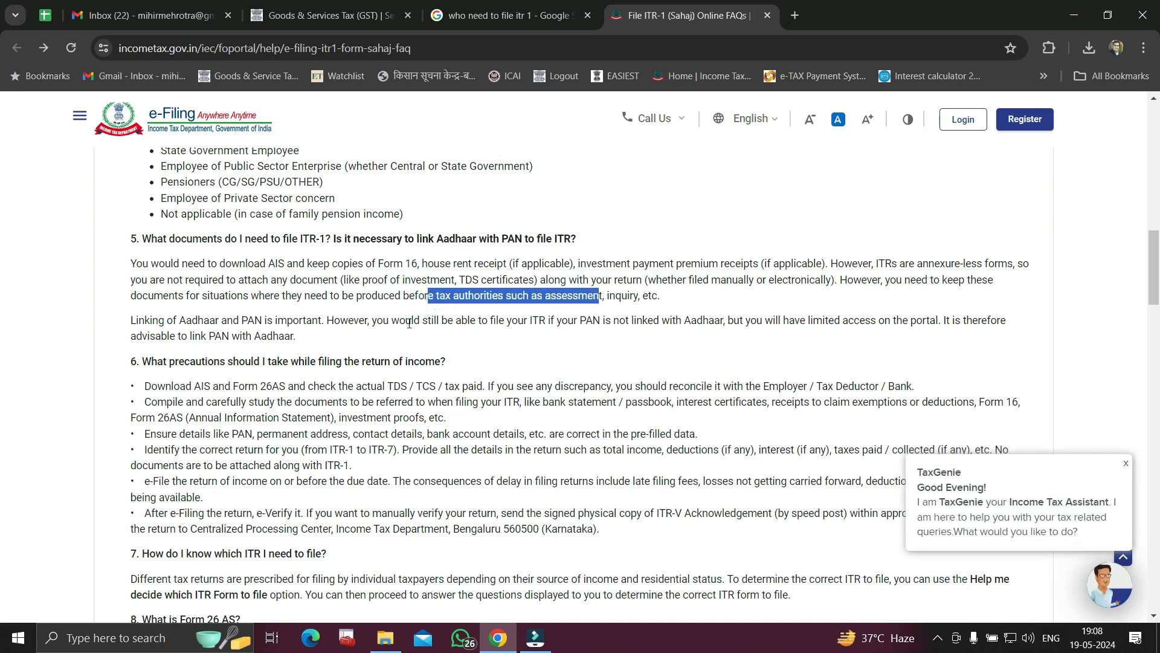
{"action": "scroll", "coordinate": [409, 323], "scroll_direction": "down", "scroll_amount": 1}
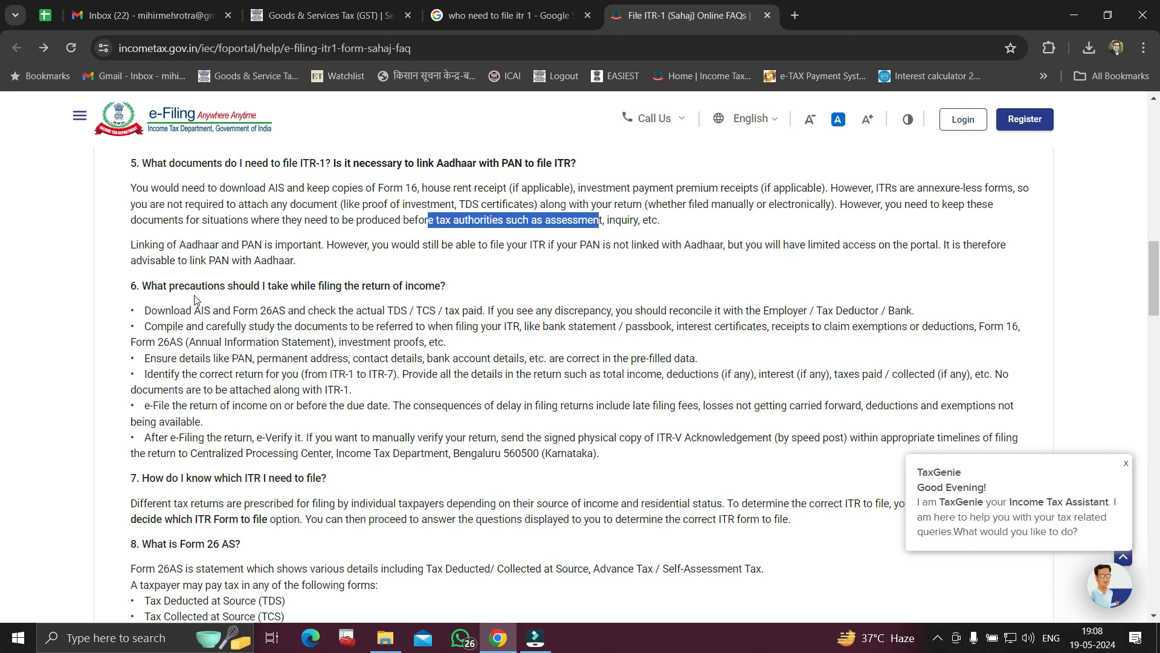
{"action": "left_click_drag", "start_coordinate": [220, 287], "coordinate": [429, 289]}
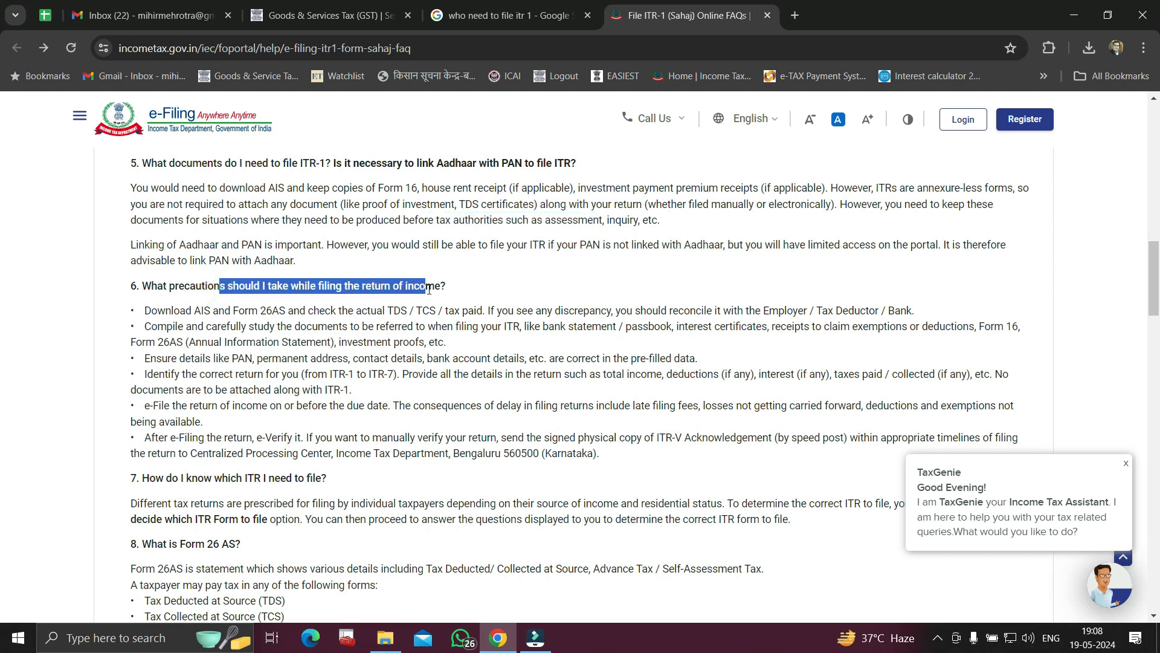
{"action": "left_click_drag", "start_coordinate": [191, 310], "coordinate": [485, 311]}
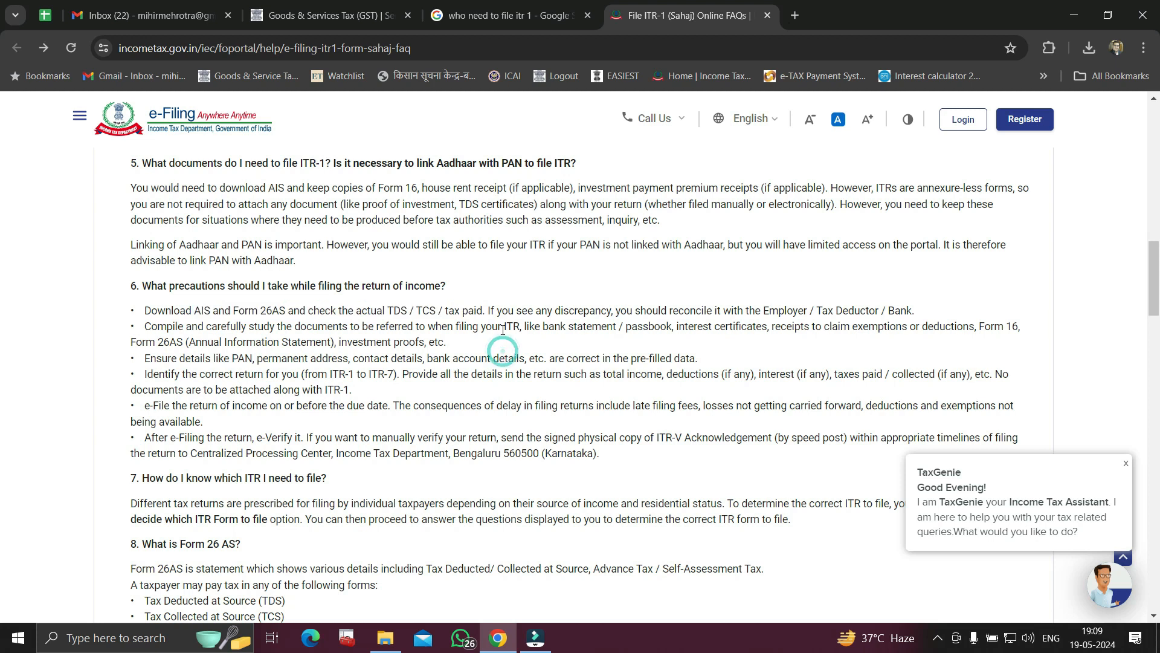
{"action": "left_click_drag", "start_coordinate": [503, 330], "coordinate": [1005, 340]}
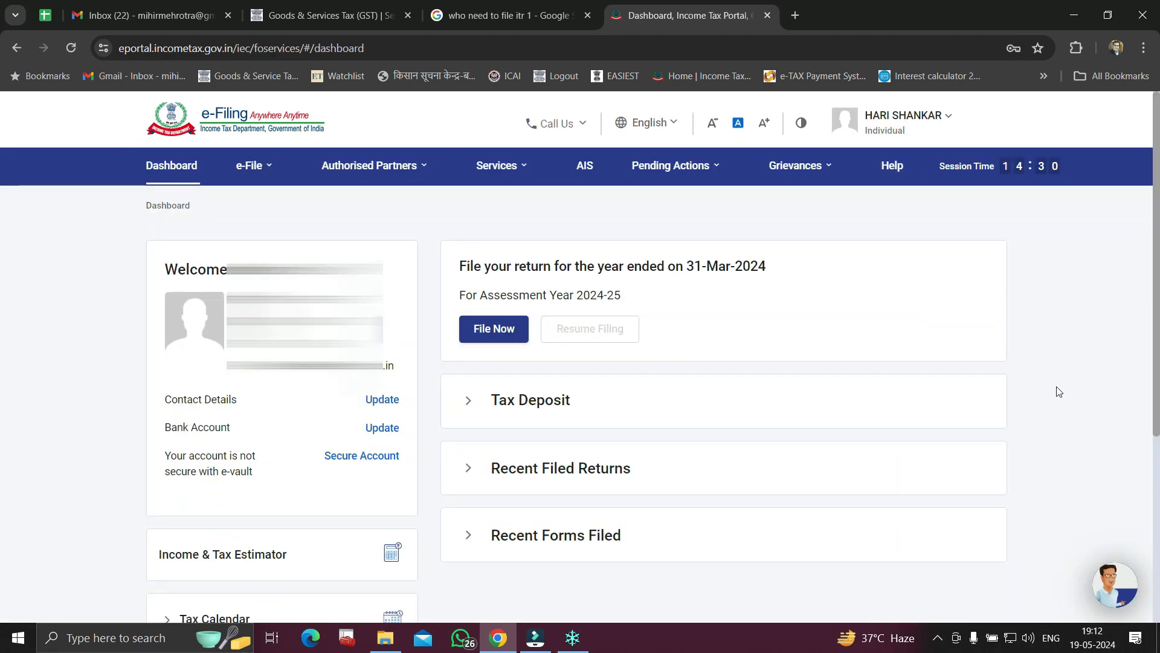
Highlight the 'For Assessment Year 2024-25' text on the e-Filing dashboard
{"action": "left_click_drag", "start_coordinate": [464, 294], "coordinate": [623, 296]}
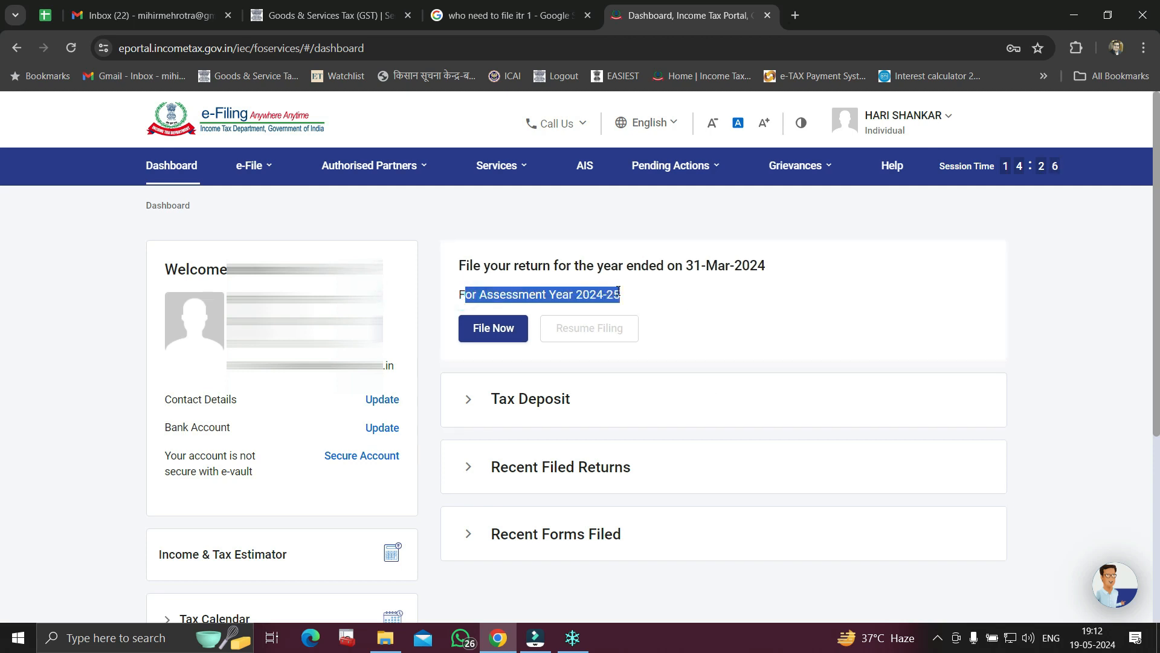
Start filing the AY 2024-25 return and choose Online as the mode of filing
{"action": "left_click", "coordinate": [492, 332]}
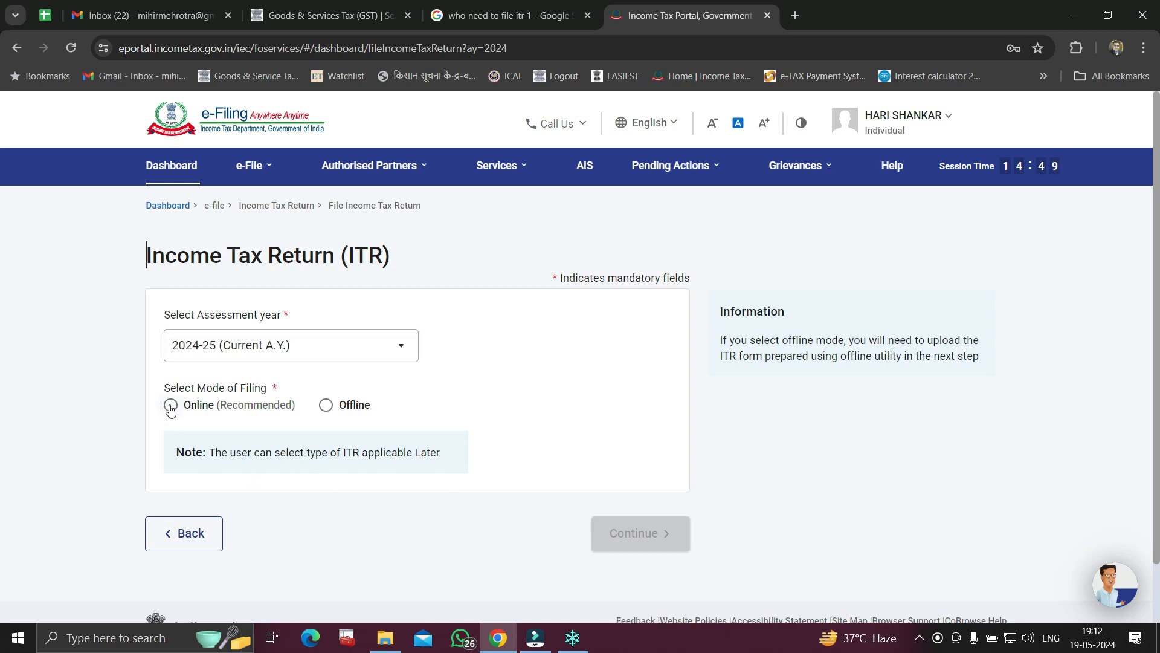
{"action": "left_click", "coordinate": [326, 405]}
{"action": "scroll", "coordinate": [331, 411], "scroll_direction": "down", "scroll_amount": 1}
{"action": "scroll", "coordinate": [331, 411], "scroll_direction": "down", "scroll_amount": 2}
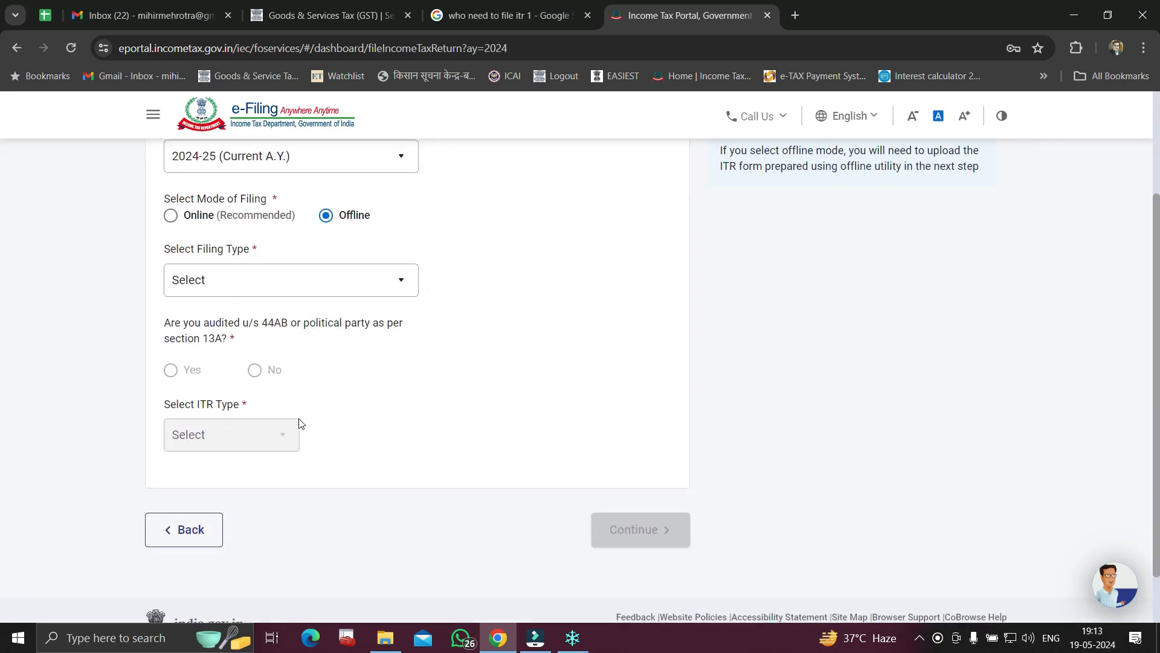
{"action": "scroll", "coordinate": [266, 363], "scroll_direction": "up", "scroll_amount": 1}
{"action": "left_click", "coordinate": [171, 293]}
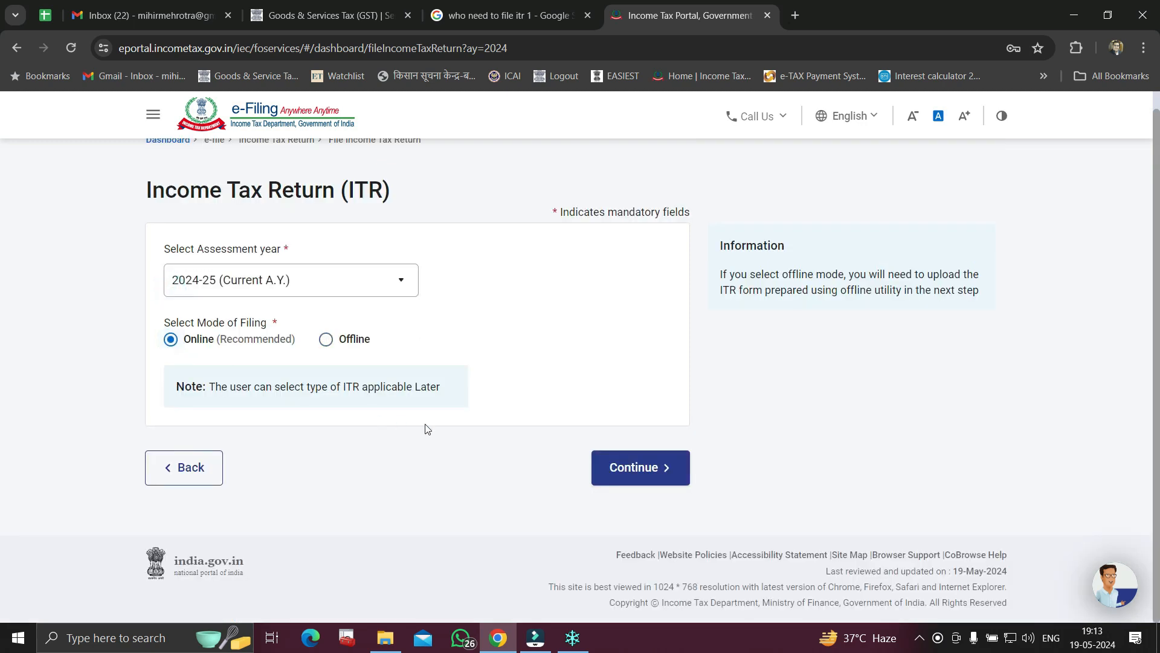
Continue with online filing and begin a new filing instead of a saved draft
{"action": "left_click", "coordinate": [636, 467]}
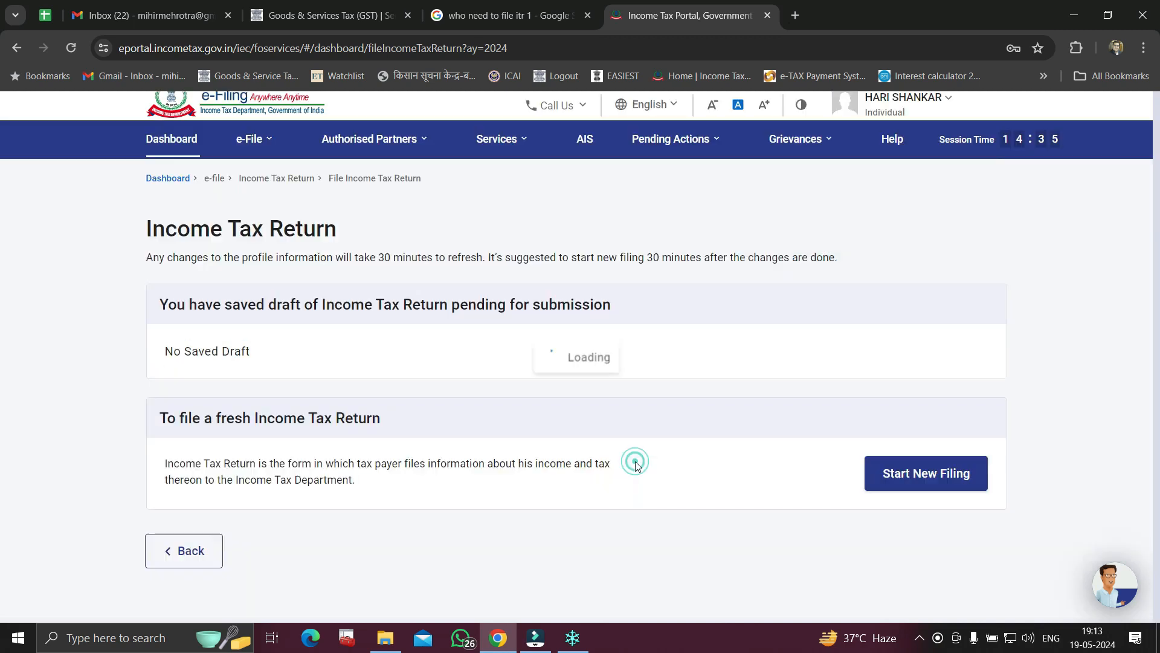
{"action": "scroll", "coordinate": [586, 469], "scroll_direction": "down", "scroll_amount": 2}
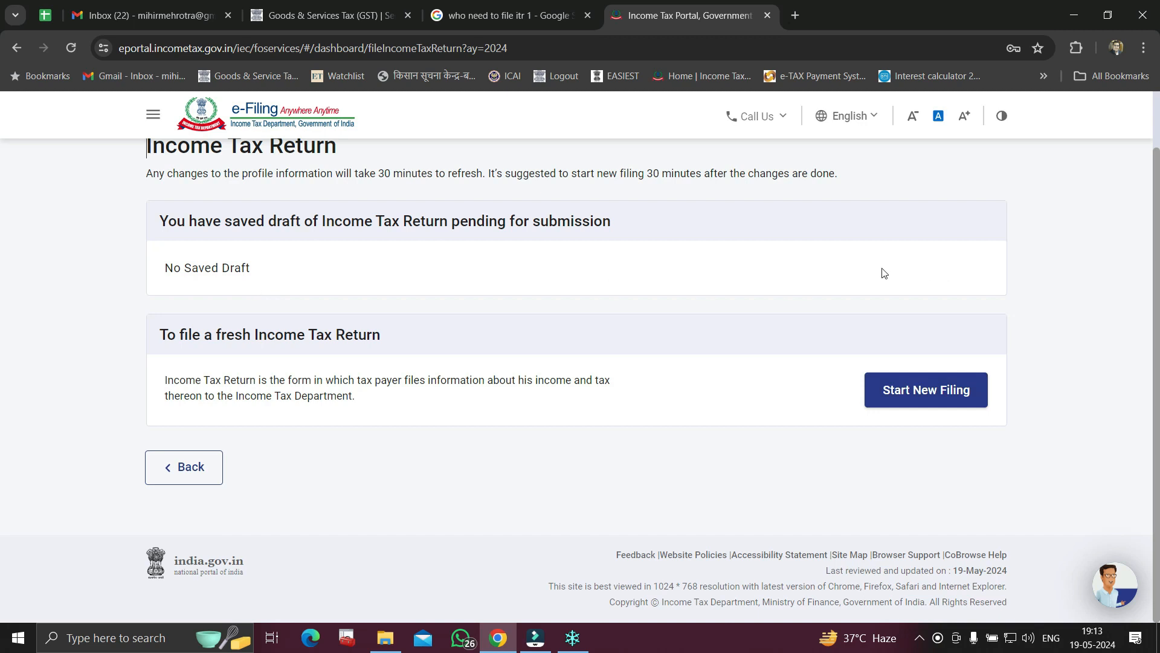
{"action": "left_click", "coordinate": [927, 390]}
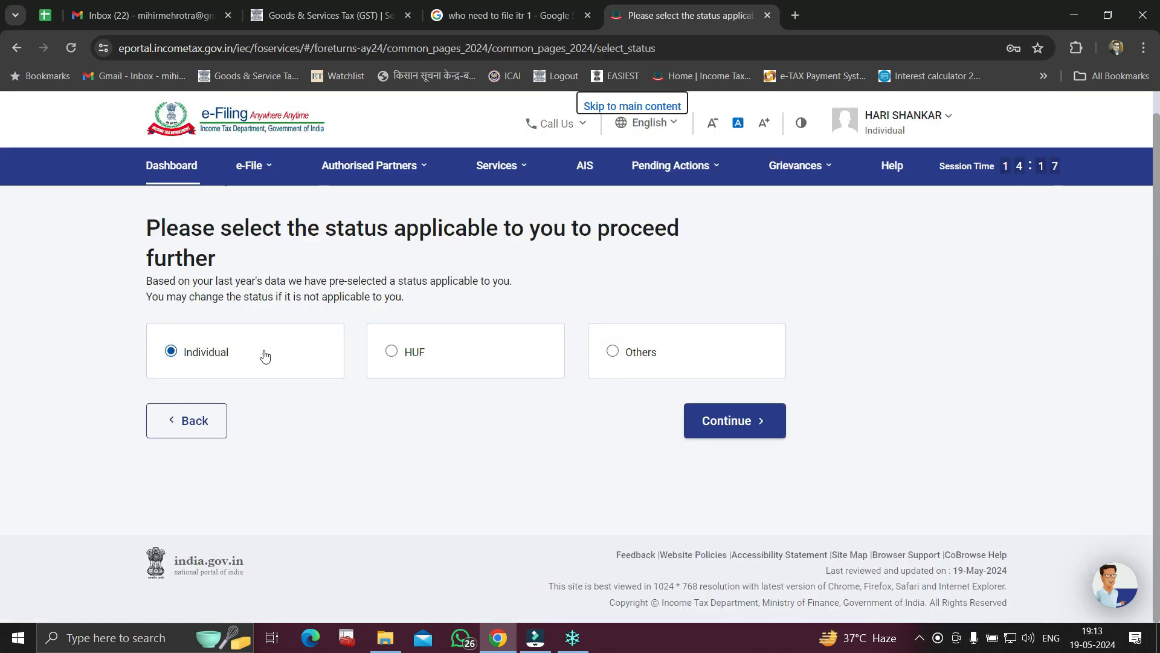
Set the taxpayer status to Individual and proceed
{"action": "left_click", "coordinate": [613, 352]}
{"action": "scroll", "coordinate": [669, 380], "scroll_direction": "down", "scroll_amount": 2}
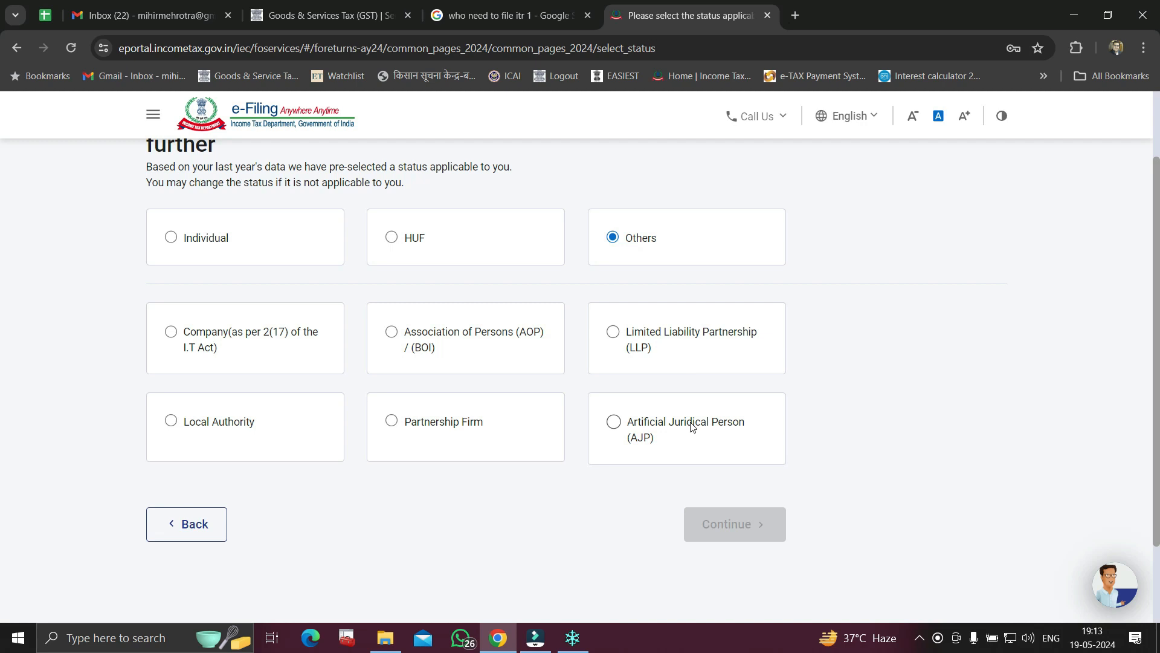
{"action": "left_click", "coordinate": [169, 235]}
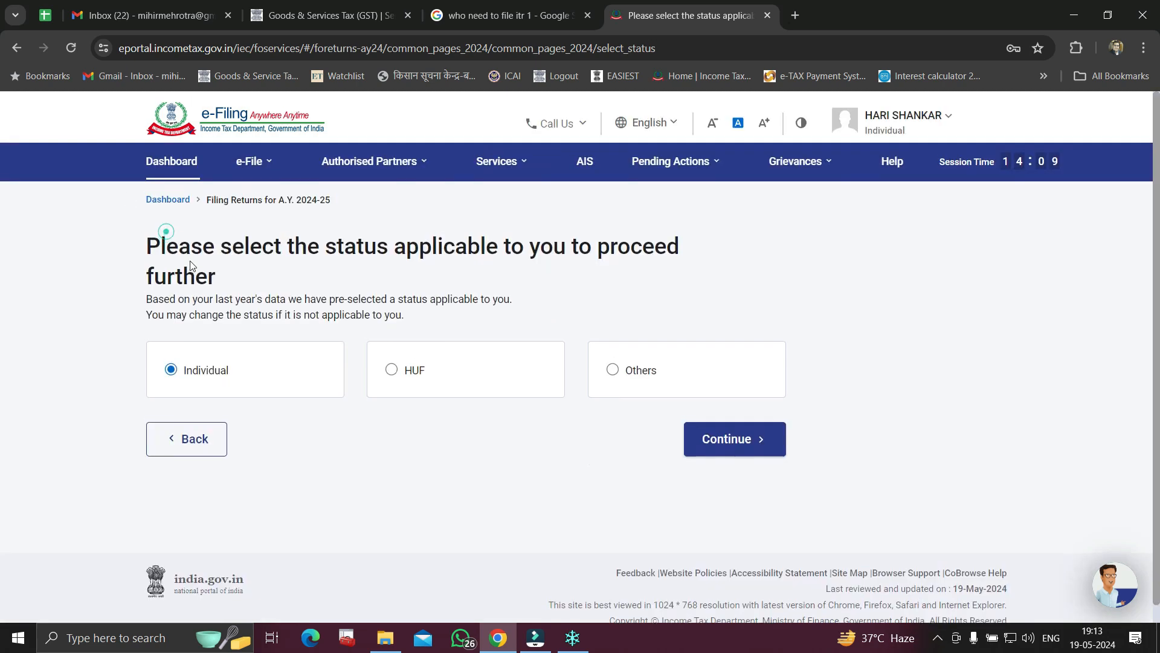
{"action": "left_click", "coordinate": [728, 443]}
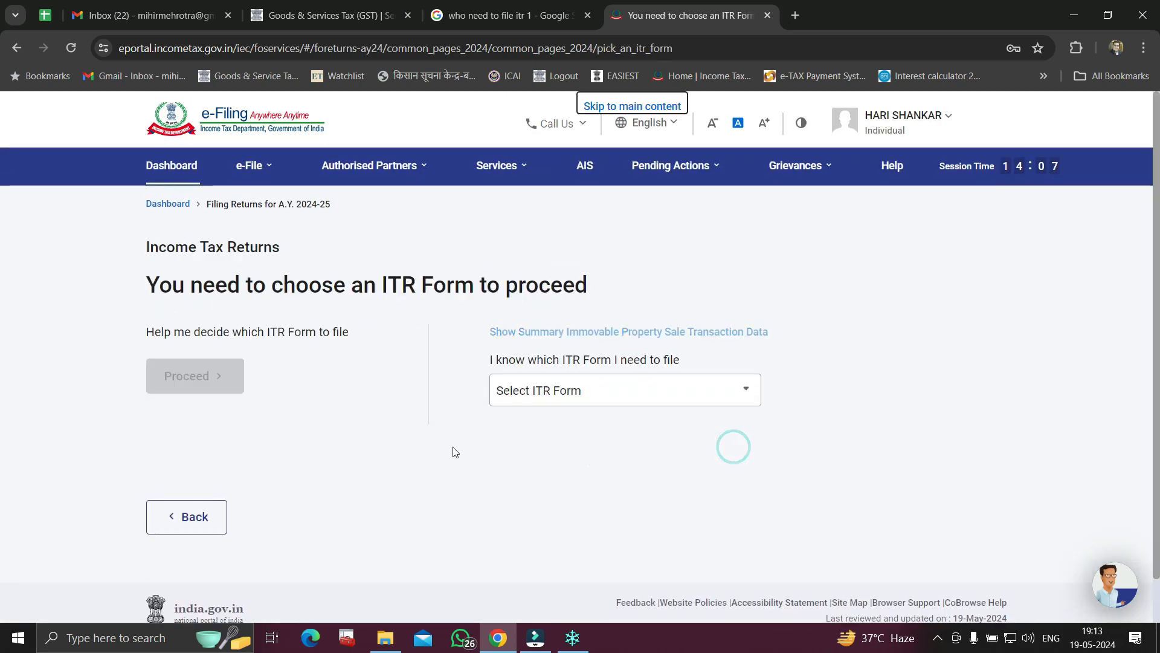
Select ITR-1 as the return form and proceed with it
{"action": "left_click", "coordinate": [556, 399]}
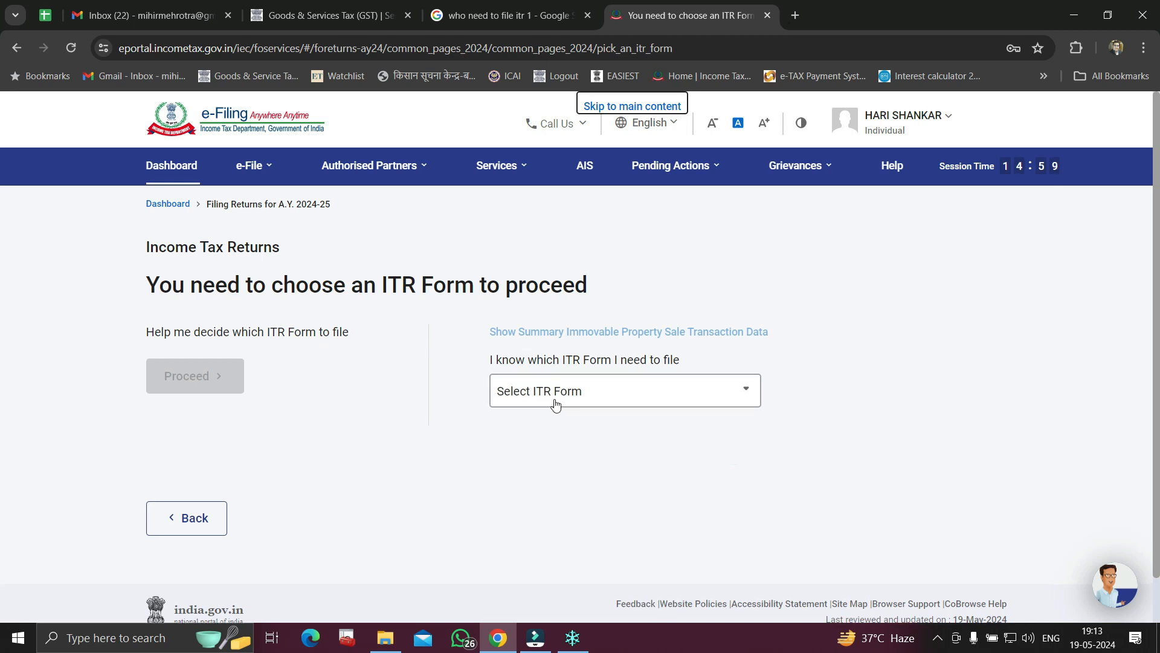
{"action": "left_click", "coordinate": [538, 460]}
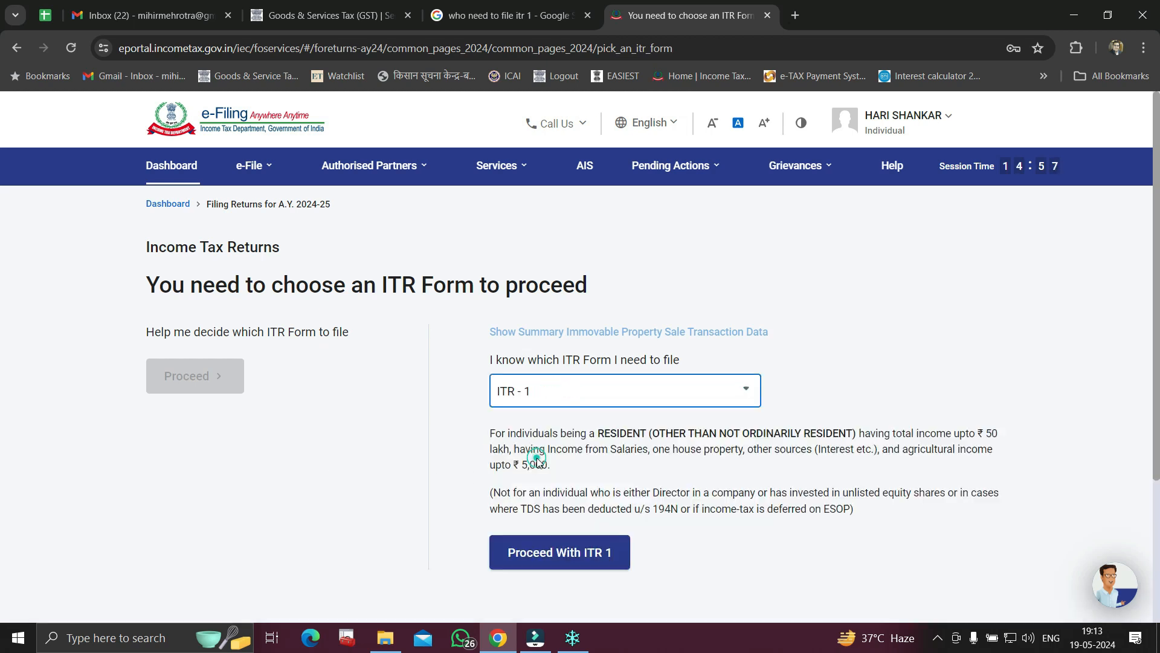
{"action": "scroll", "coordinate": [538, 462], "scroll_direction": "down", "scroll_amount": 3}
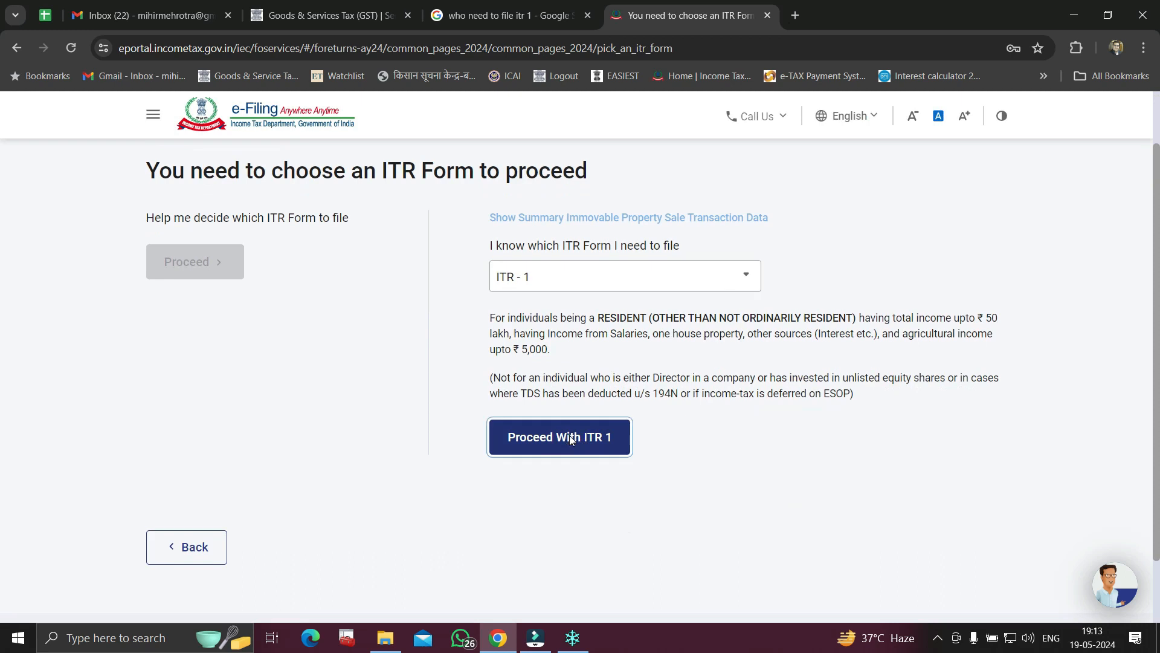
{"action": "left_click", "coordinate": [568, 437]}
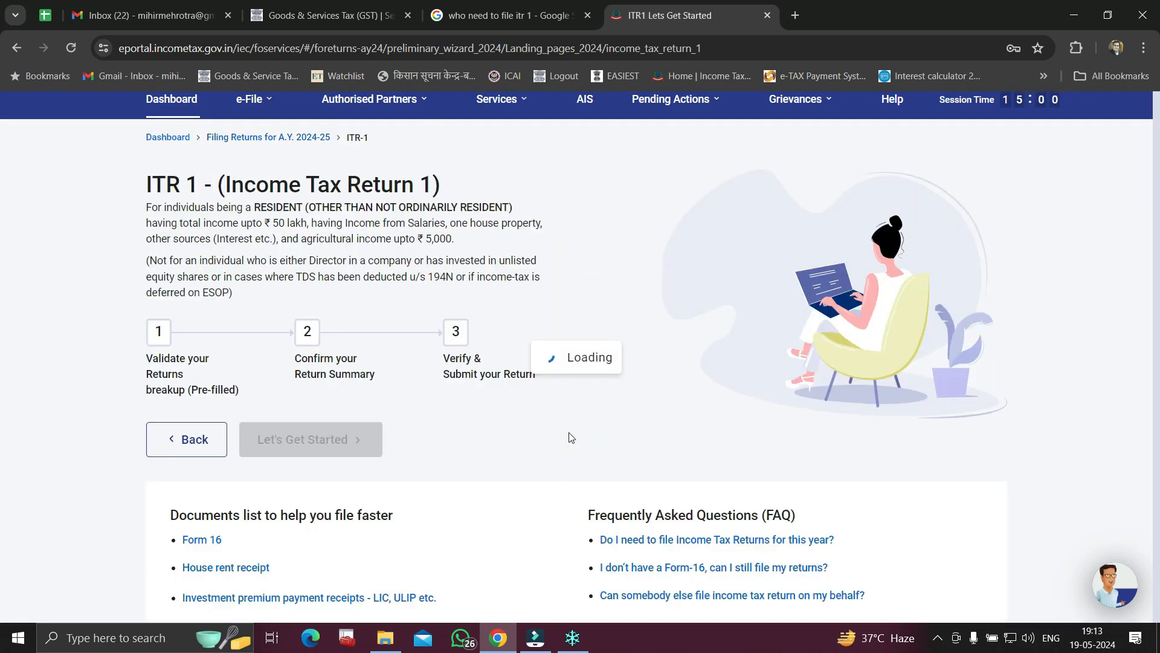
Give 'taxable income exceeds the basic exemption limit' as the filing reason and continue
{"action": "scroll", "coordinate": [567, 391], "scroll_direction": "down", "scroll_amount": 3}
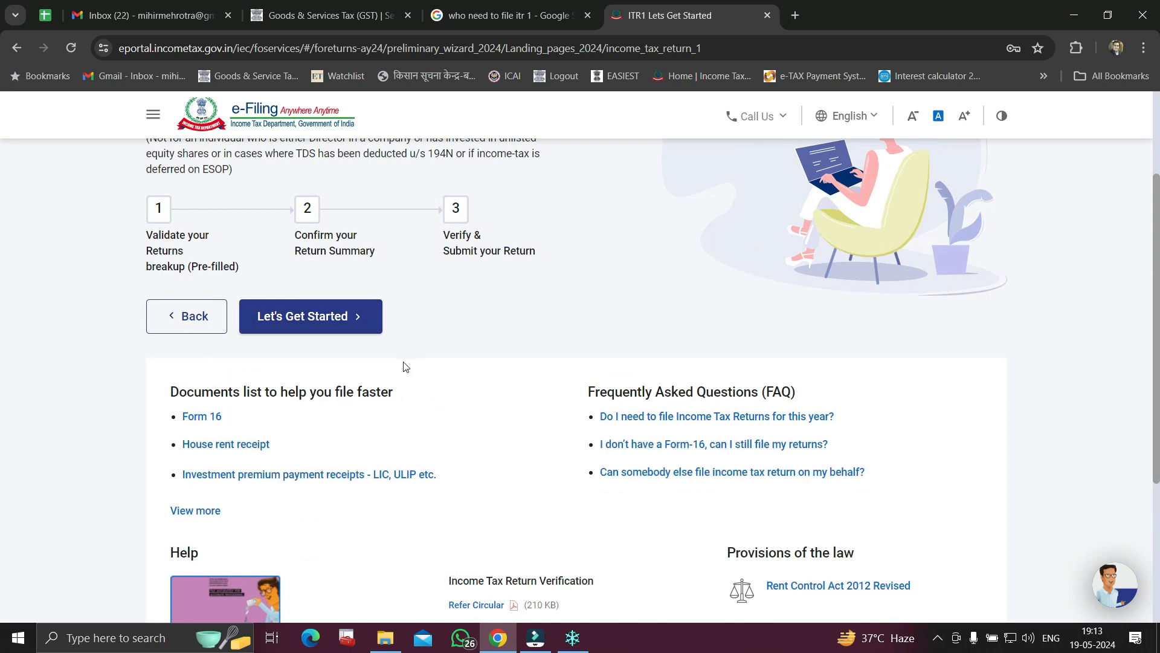
{"action": "scroll", "coordinate": [387, 363], "scroll_direction": "down", "scroll_amount": 1}
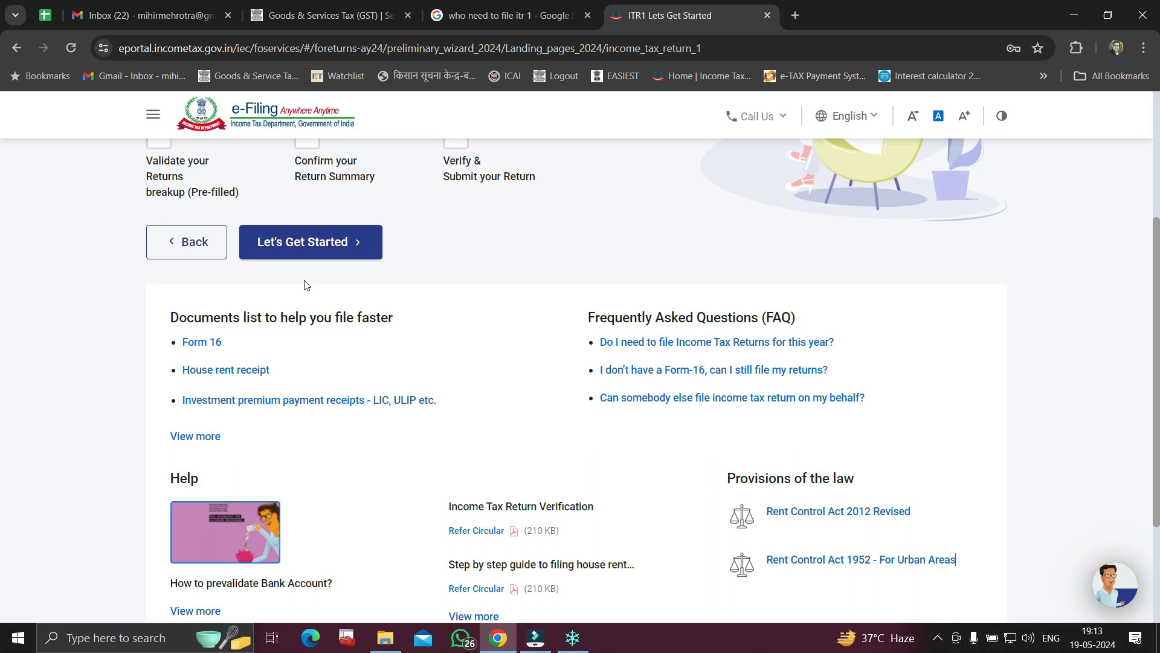
{"action": "left_click", "coordinate": [317, 241]}
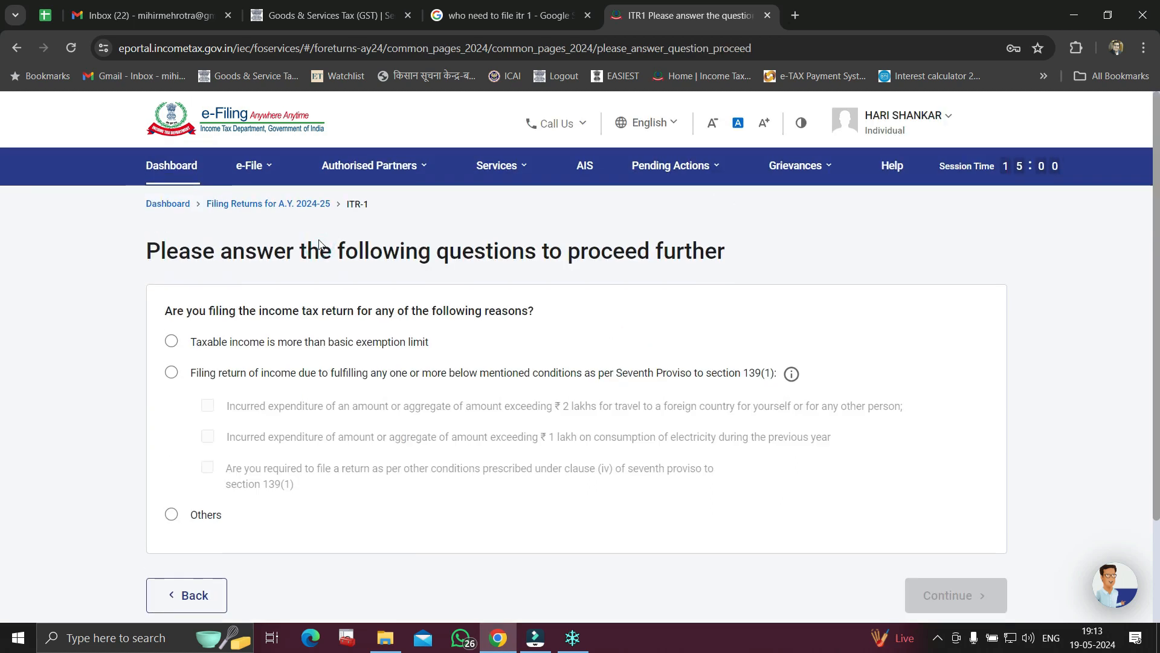
{"action": "left_click", "coordinate": [172, 342]}
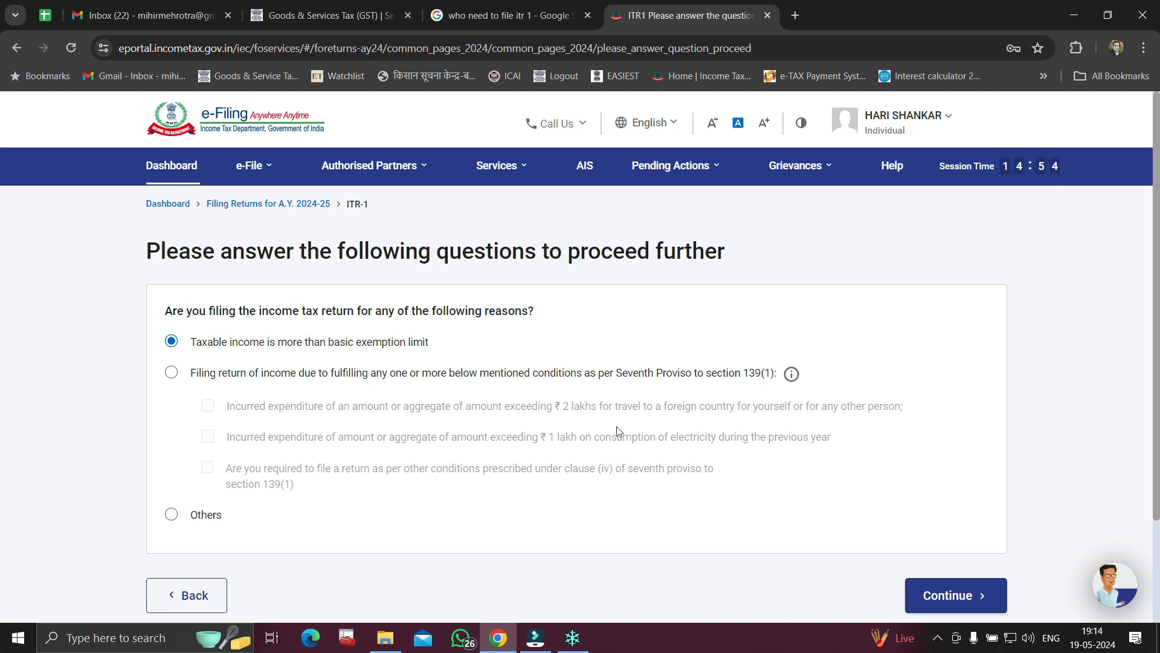
{"action": "scroll", "coordinate": [415, 362], "scroll_direction": "down", "scroll_amount": 2}
{"action": "left_click", "coordinate": [969, 484]}
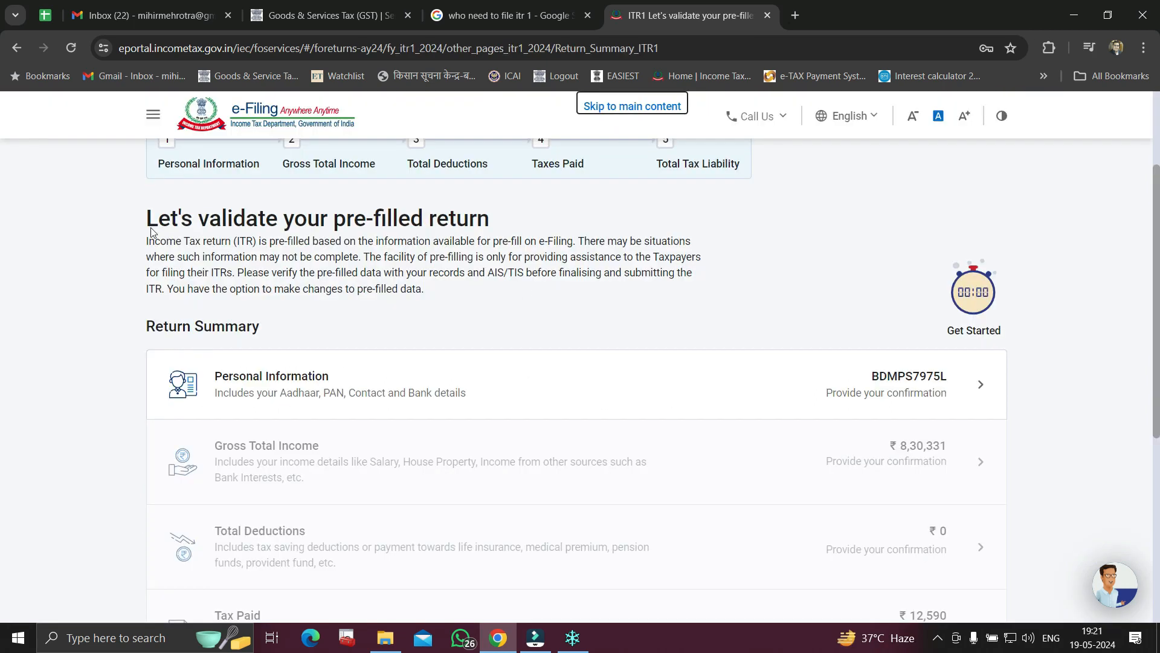
Highlight the 'Let's validate your pre-filled return' heading, then open Personal Information
{"action": "left_click_drag", "start_coordinate": [149, 229], "coordinate": [491, 228]}
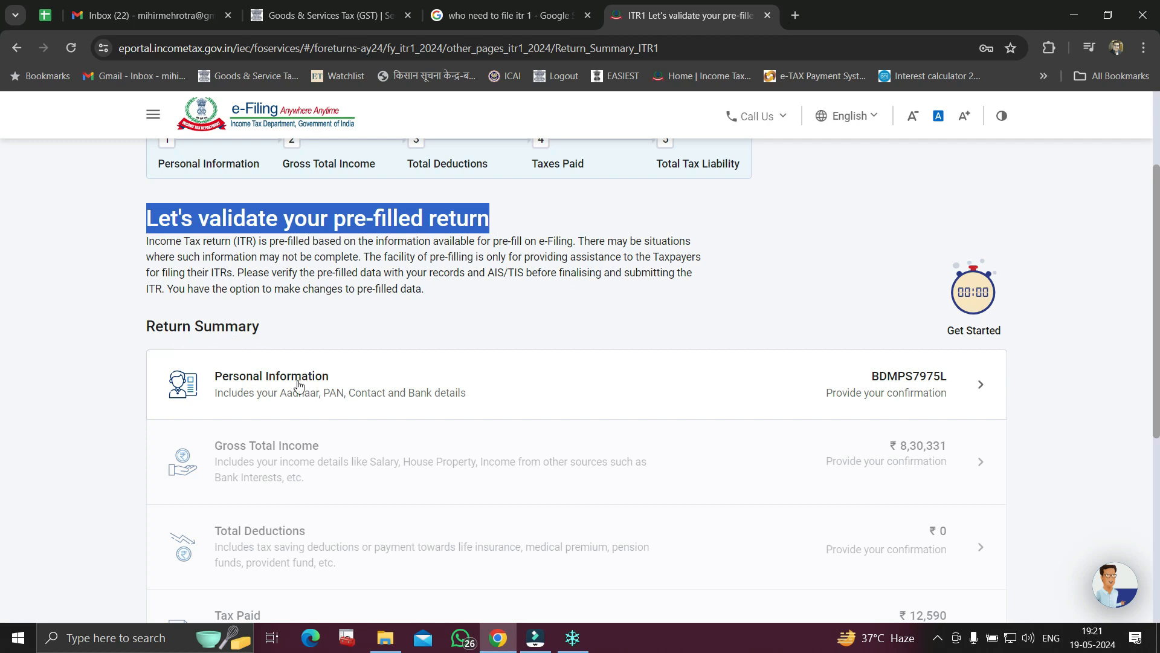
{"action": "left_click", "coordinate": [690, 392]}
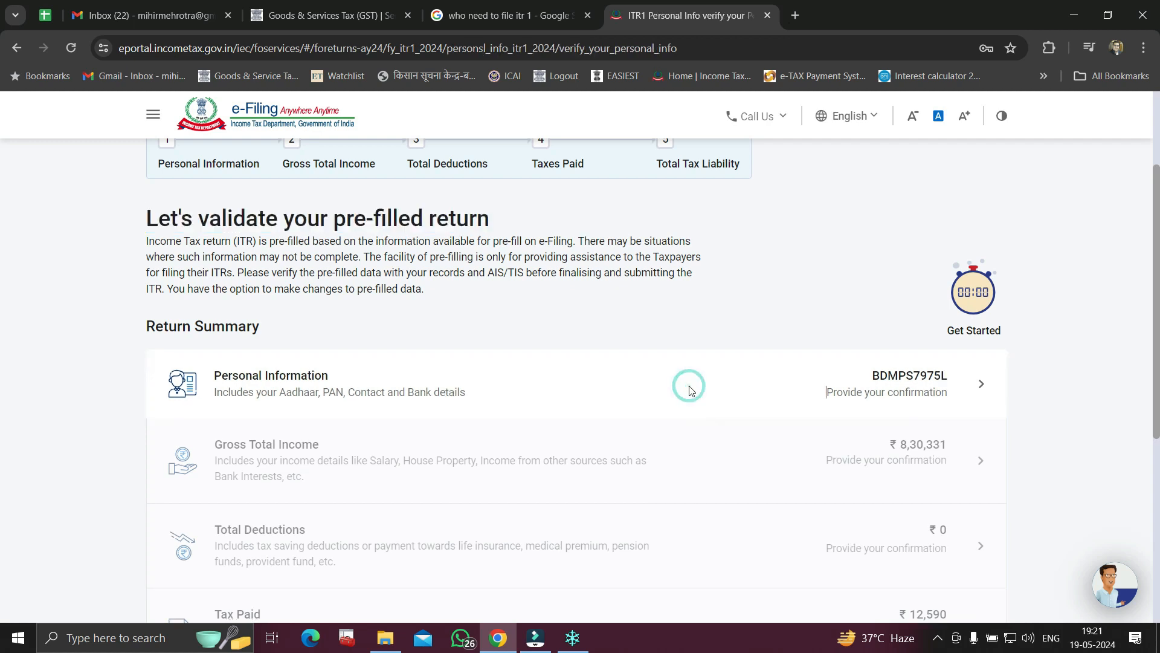
Keep State Government as the Nature of Employment
{"action": "scroll", "coordinate": [690, 391], "scroll_direction": "down", "scroll_amount": 7}
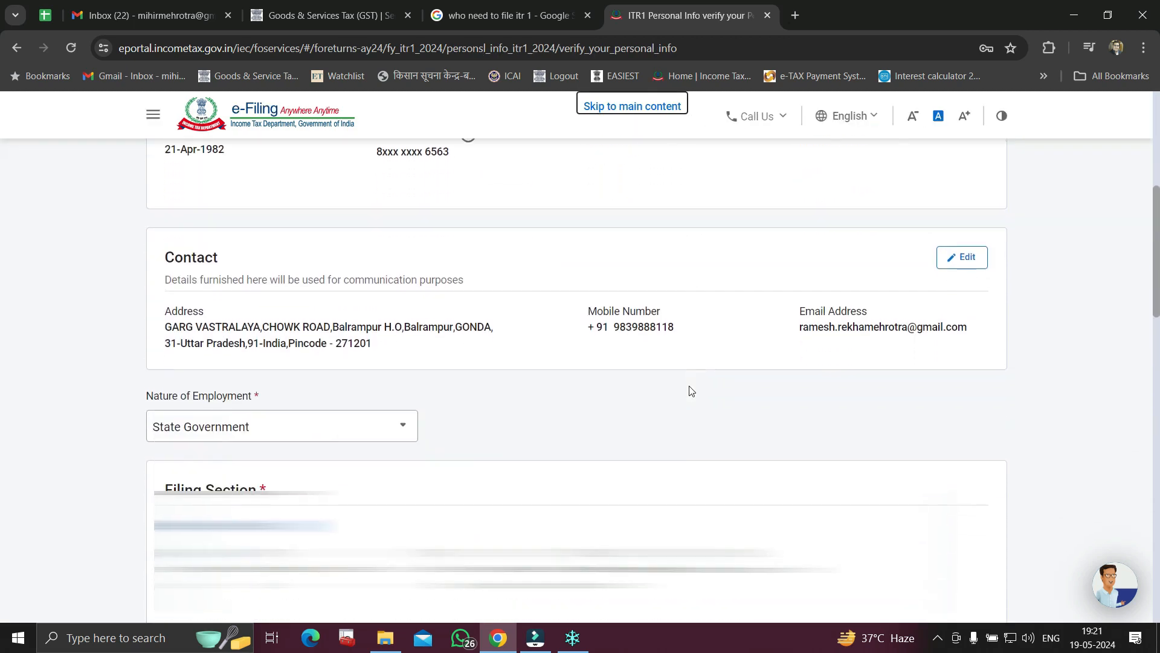
{"action": "scroll", "coordinate": [266, 238], "scroll_direction": "down", "scroll_amount": 1}
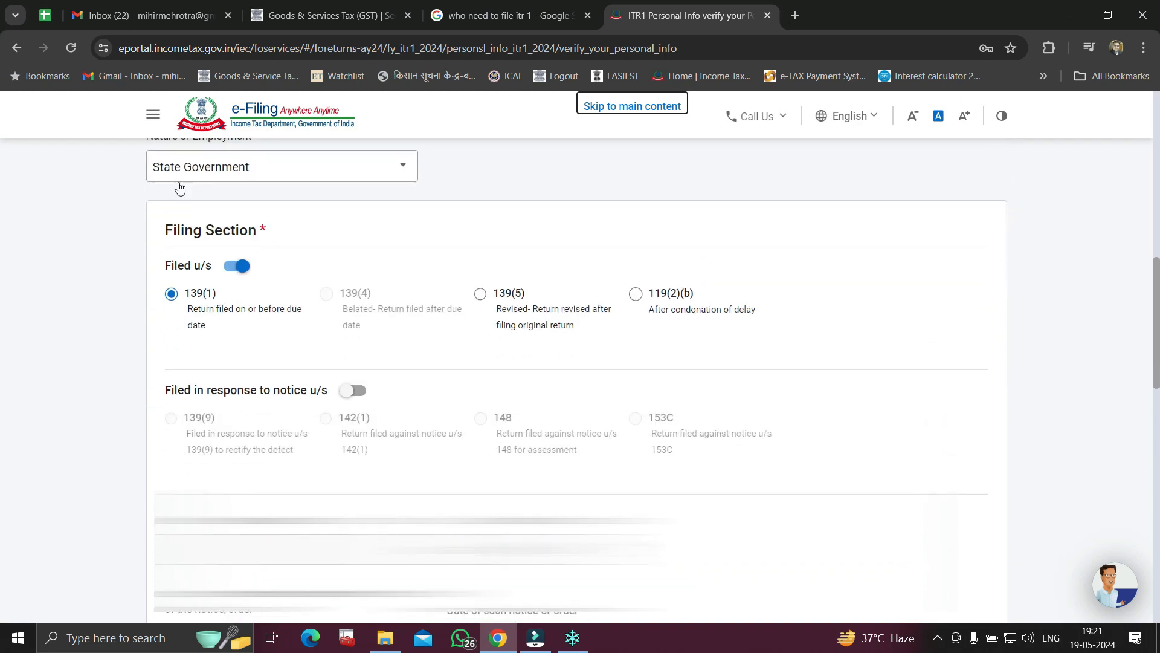
{"action": "scroll", "coordinate": [281, 199], "scroll_direction": "up", "scroll_amount": 1}
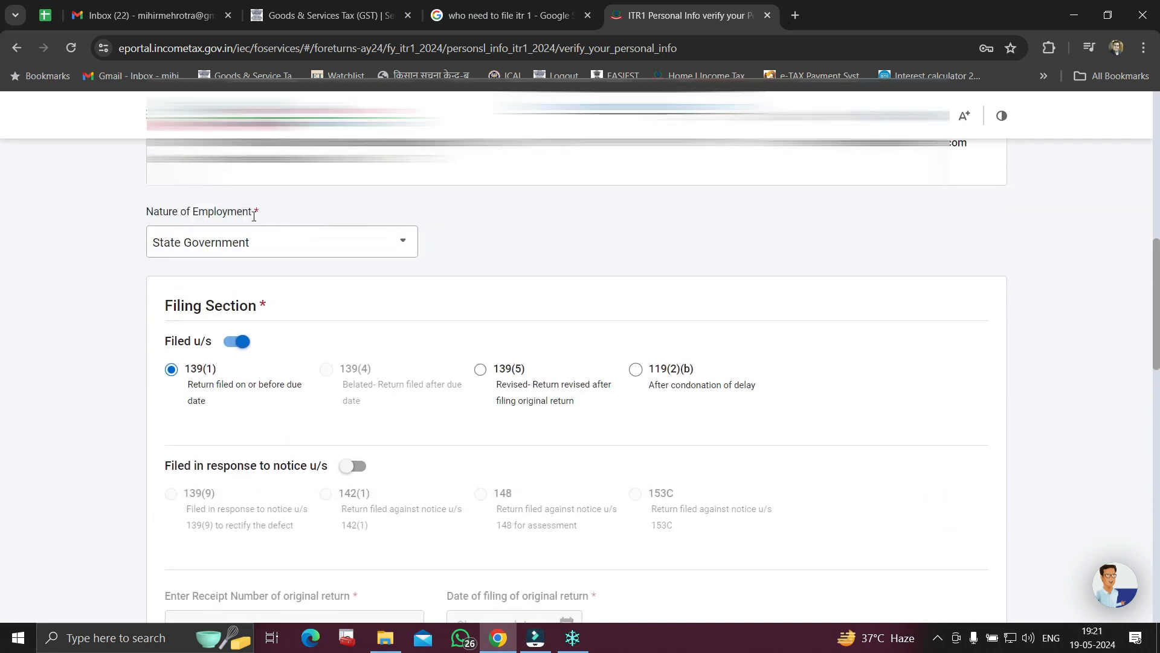
{"action": "left_click", "coordinate": [232, 250]}
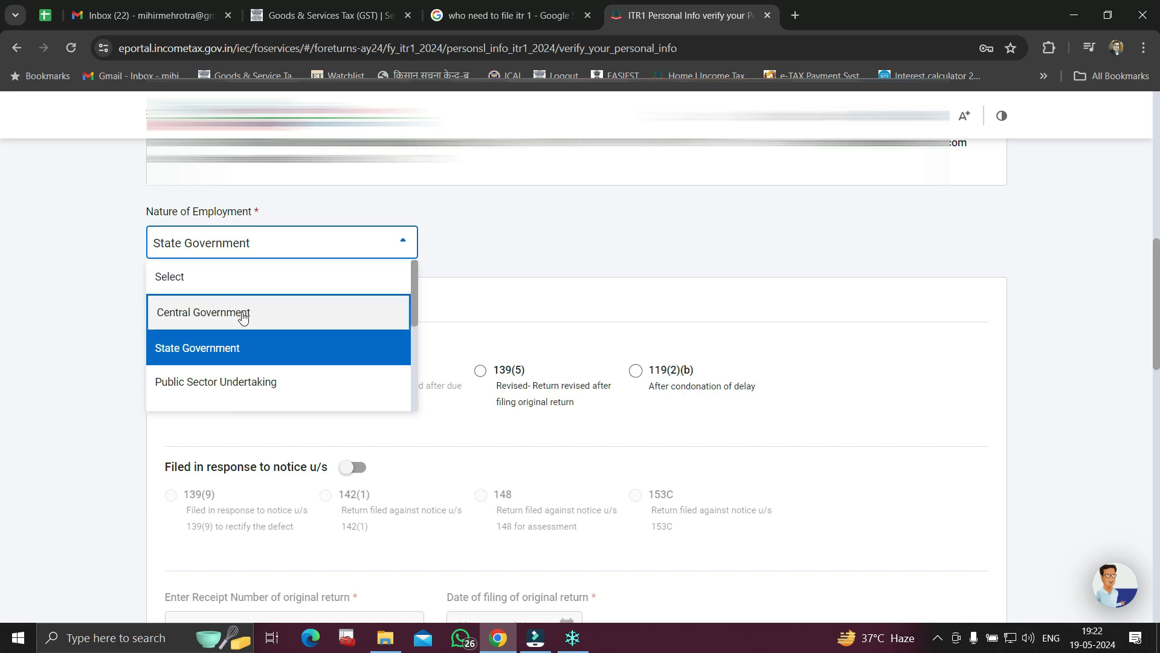
{"action": "scroll", "coordinate": [239, 381], "scroll_direction": "down", "scroll_amount": 1}
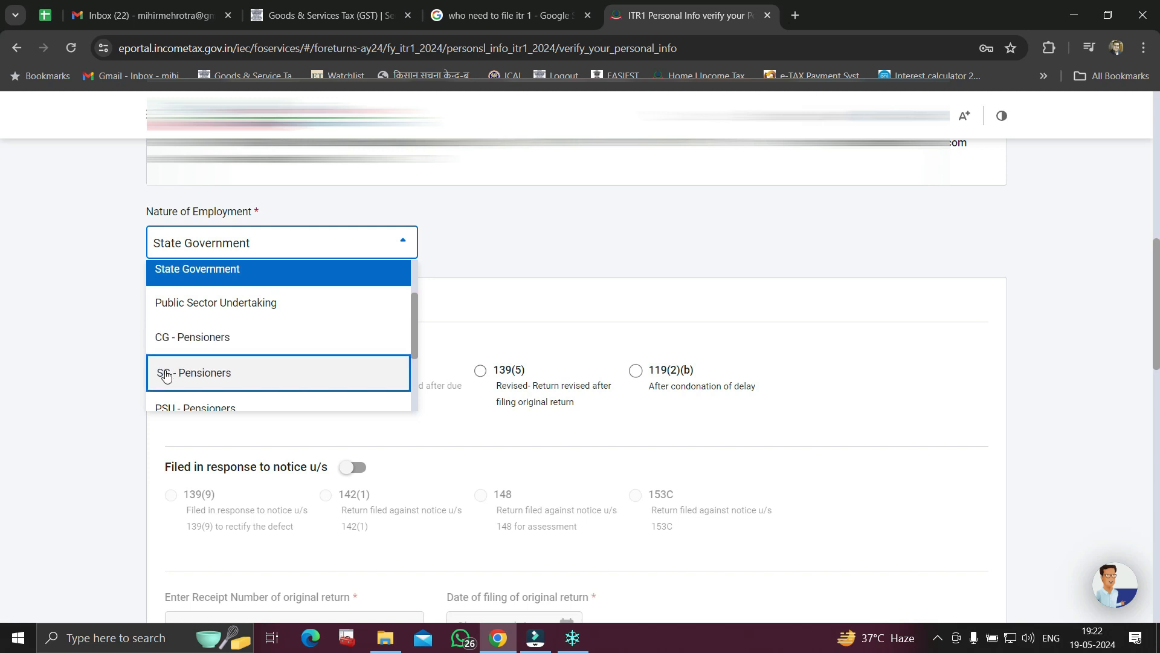
{"action": "scroll", "coordinate": [280, 376], "scroll_direction": "down", "scroll_amount": 1}
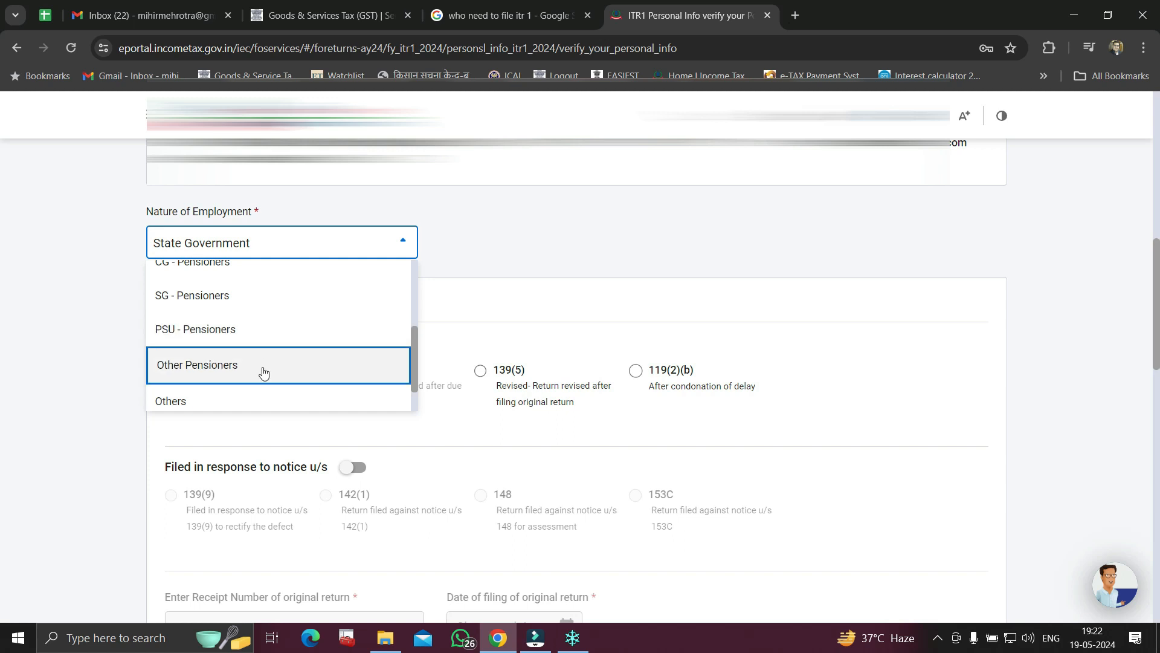
{"action": "scroll", "coordinate": [259, 387], "scroll_direction": "down", "scroll_amount": 1}
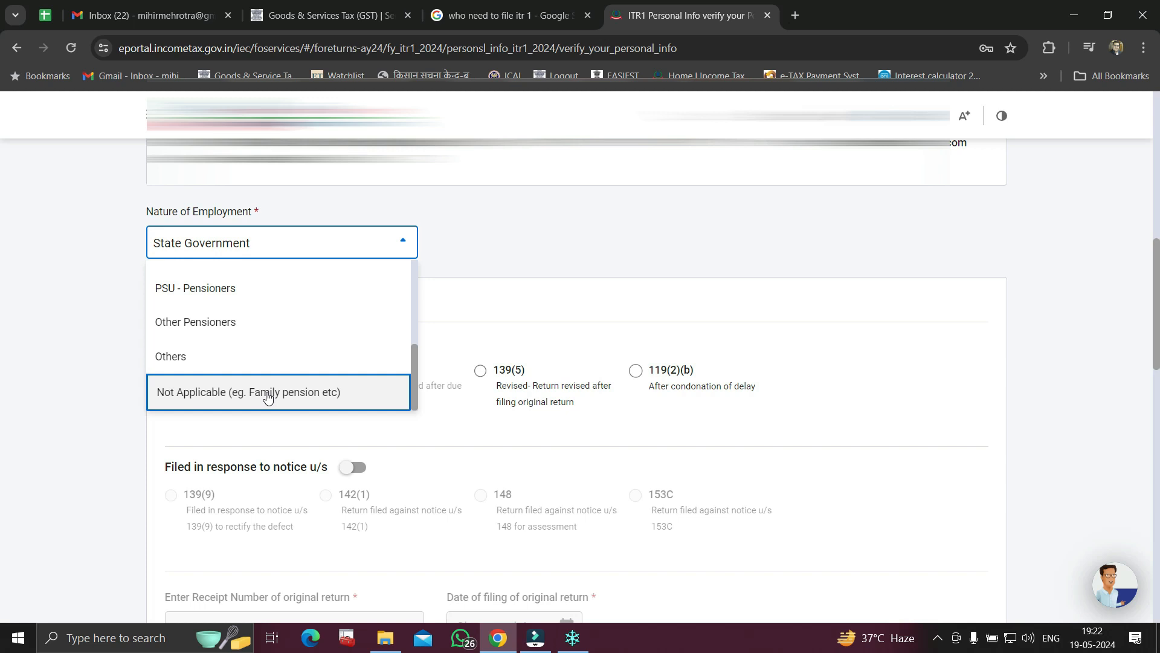
{"action": "scroll", "coordinate": [275, 372], "scroll_direction": "up", "scroll_amount": 4}
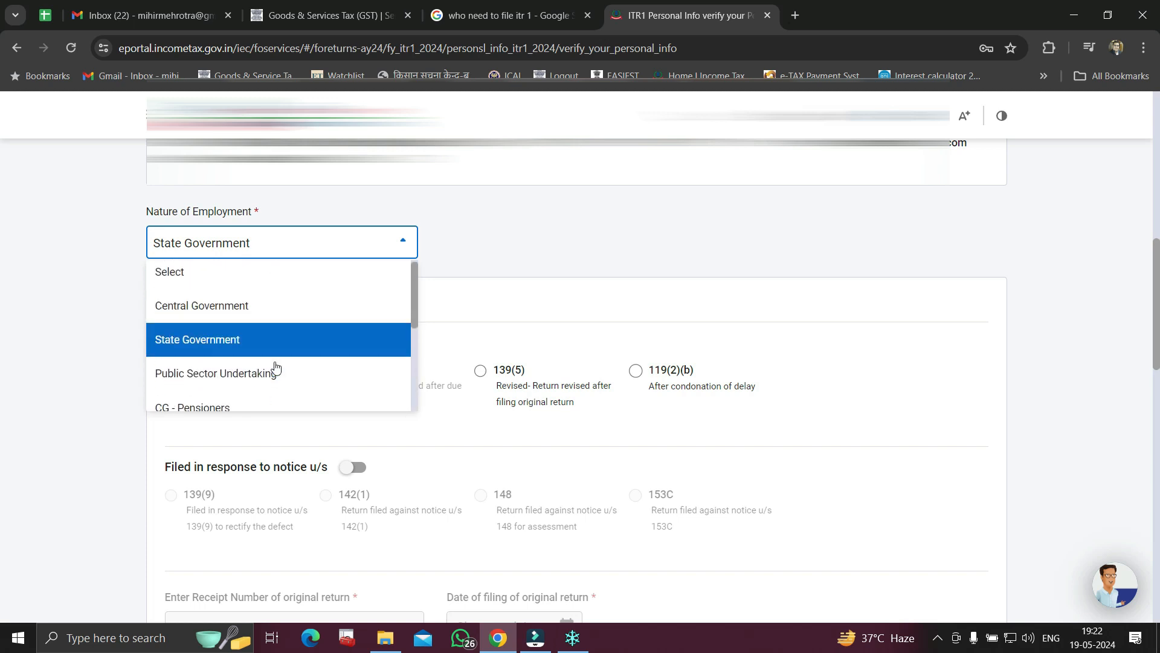
{"action": "left_click", "coordinate": [253, 335]}
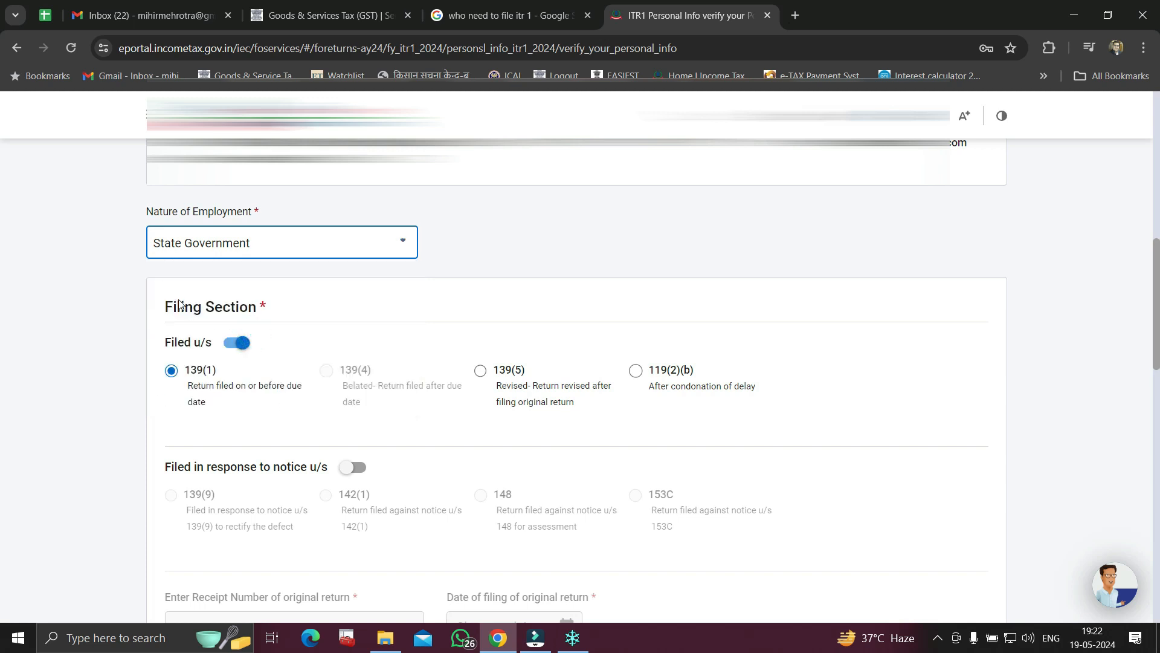
Scroll past the section 139(1) Filing Section to the tax regime question
{"action": "left_click", "coordinate": [624, 245]}
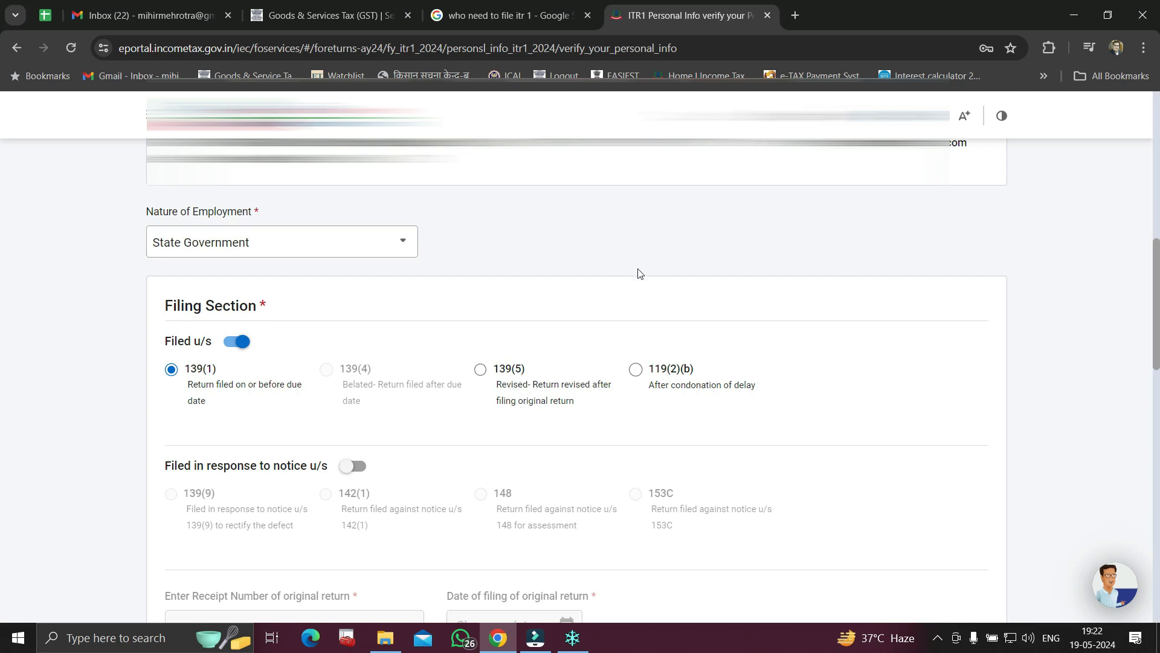
{"action": "scroll", "coordinate": [638, 273], "scroll_direction": "down", "scroll_amount": 1}
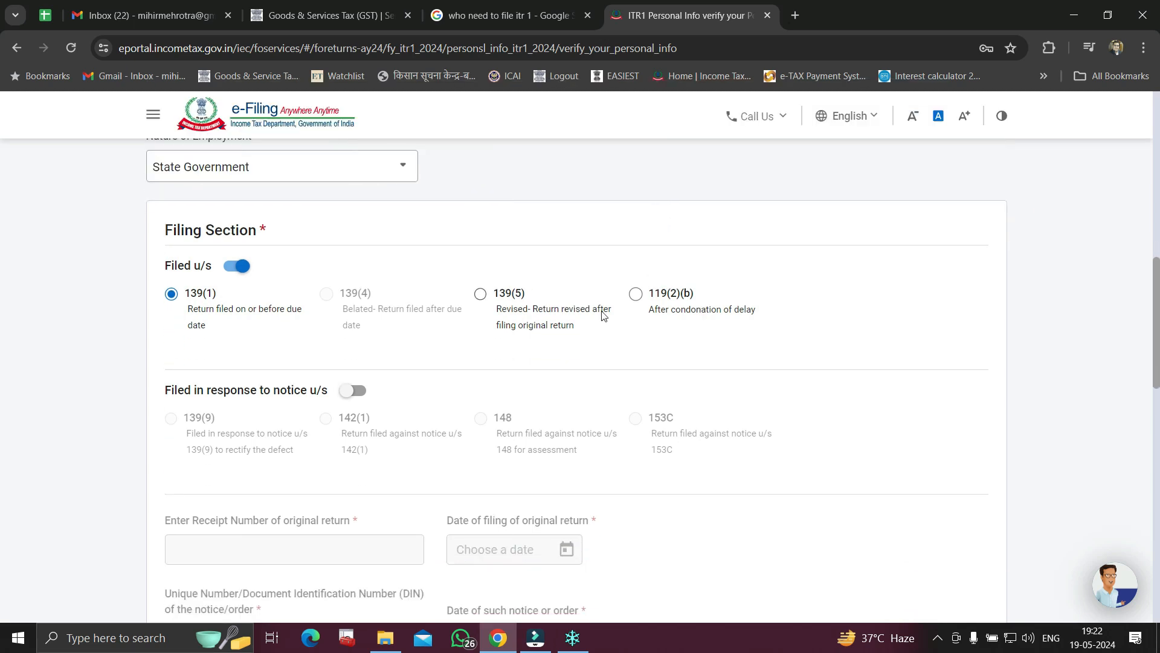
{"action": "scroll", "coordinate": [601, 315], "scroll_direction": "down", "scroll_amount": 7}
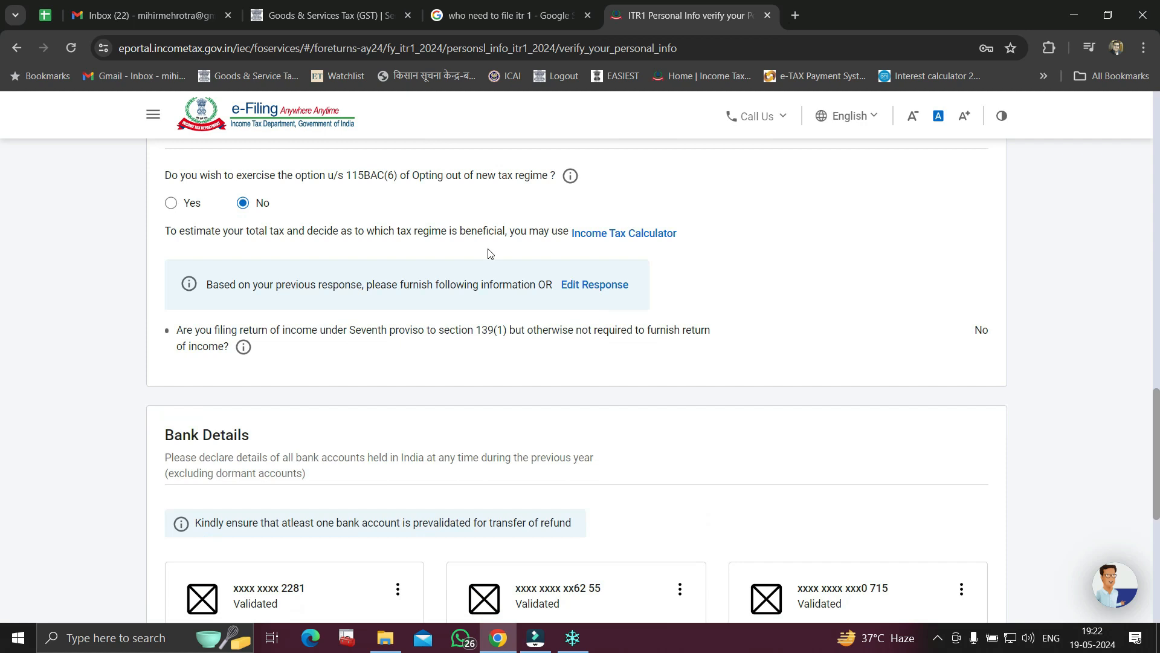
{"action": "left_click_drag", "start_coordinate": [166, 180], "coordinate": [551, 186]}
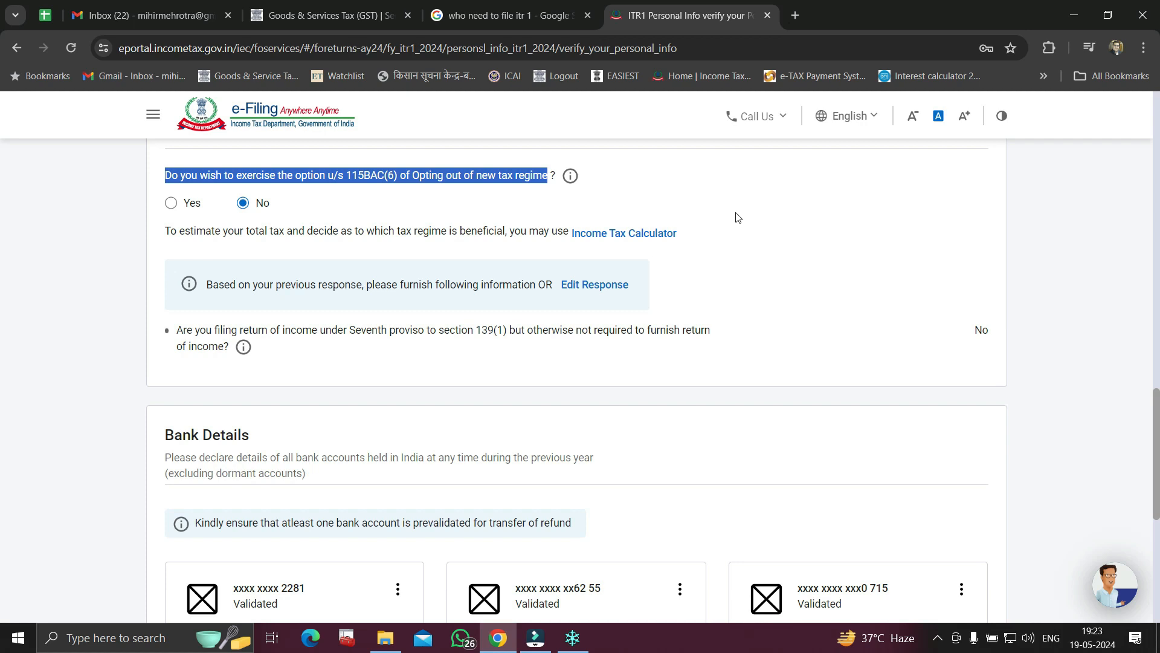
{"action": "scroll", "coordinate": [736, 221], "scroll_direction": "down", "scroll_amount": 3}
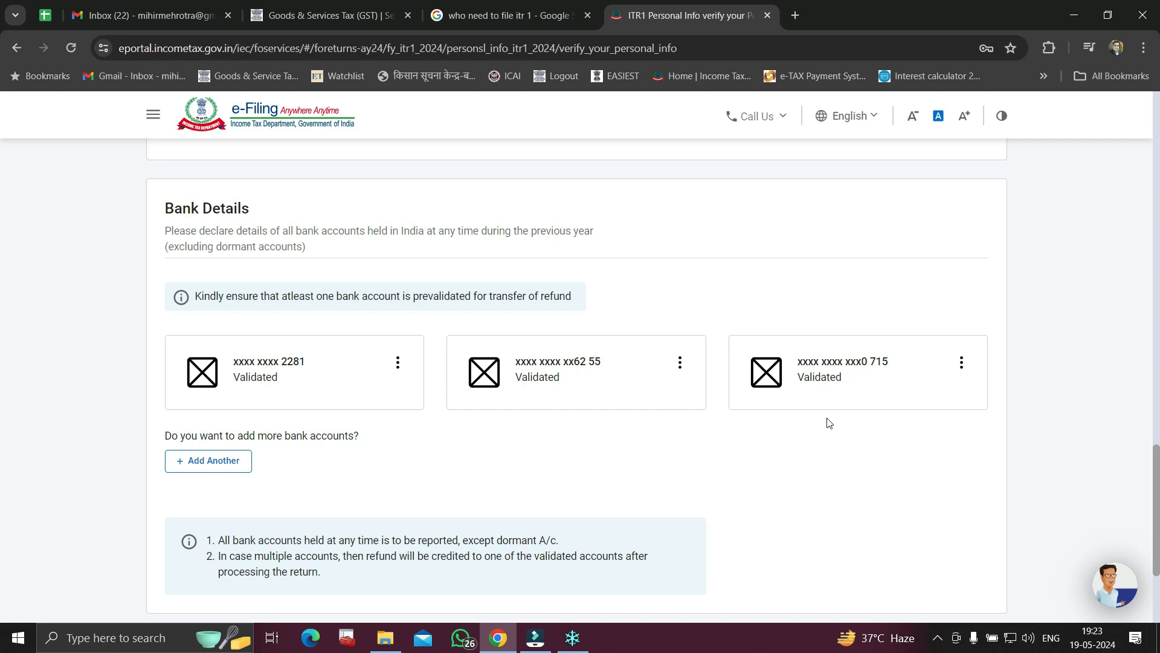
{"action": "scroll", "coordinate": [829, 422], "scroll_direction": "down", "scroll_amount": 2}
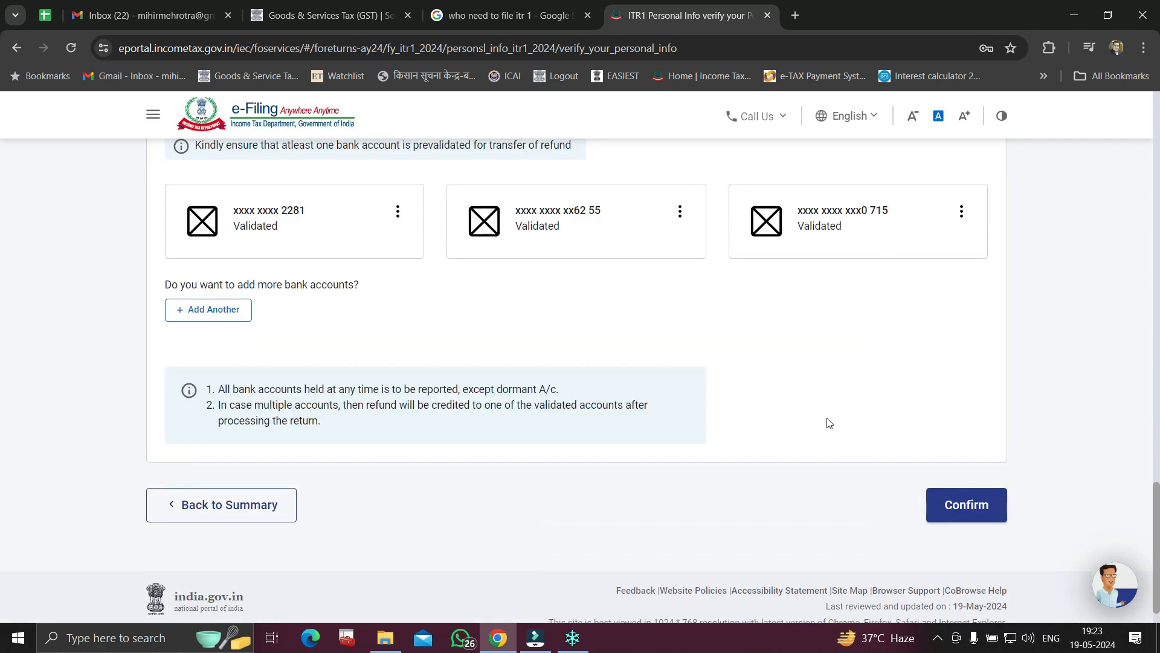
Confirm Personal Information, then open the Gross Total Income salary exemption questions
{"action": "left_click", "coordinate": [968, 502]}
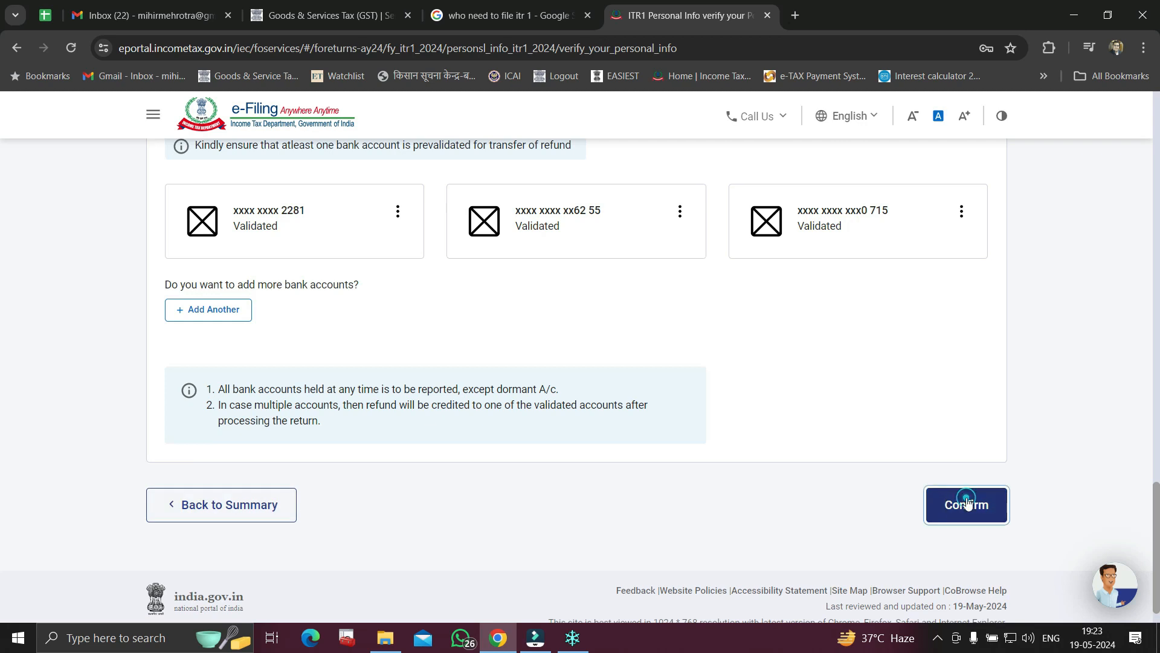
{"action": "scroll", "coordinate": [902, 391], "scroll_direction": "down", "scroll_amount": 3}
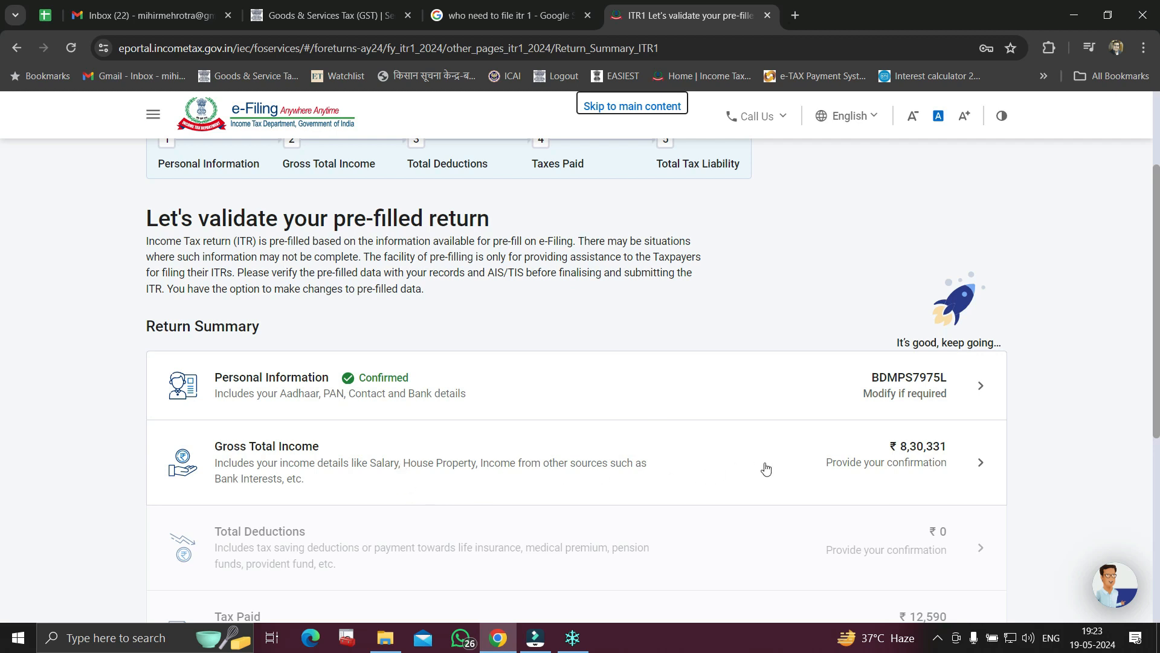
{"action": "left_click", "coordinate": [261, 452]}
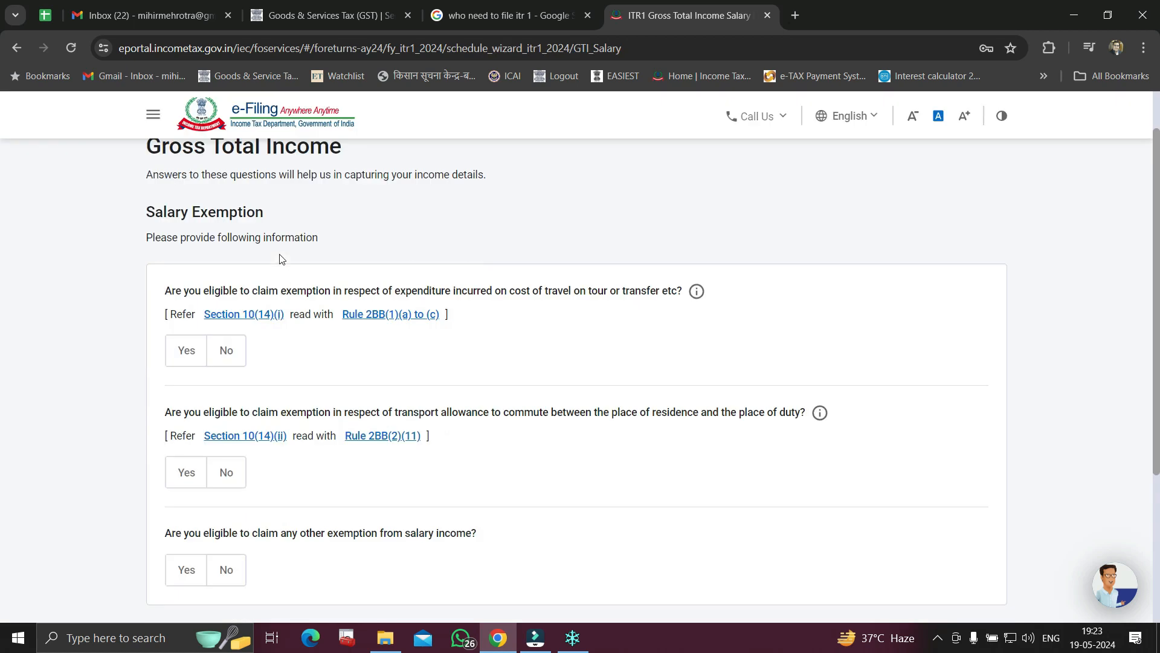
{"action": "scroll", "coordinate": [539, 334], "scroll_direction": "down", "scroll_amount": 1}
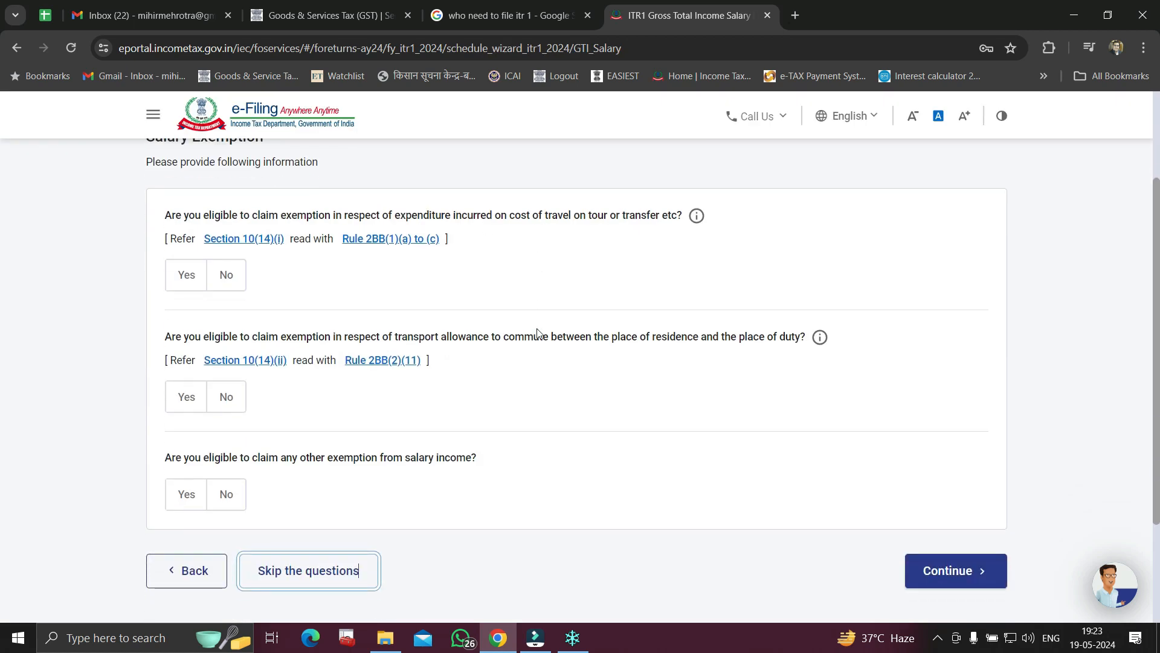
Answer No to the travel, transport allowance and other salary exemption questions, then continue
{"action": "left_click", "coordinate": [172, 279]}
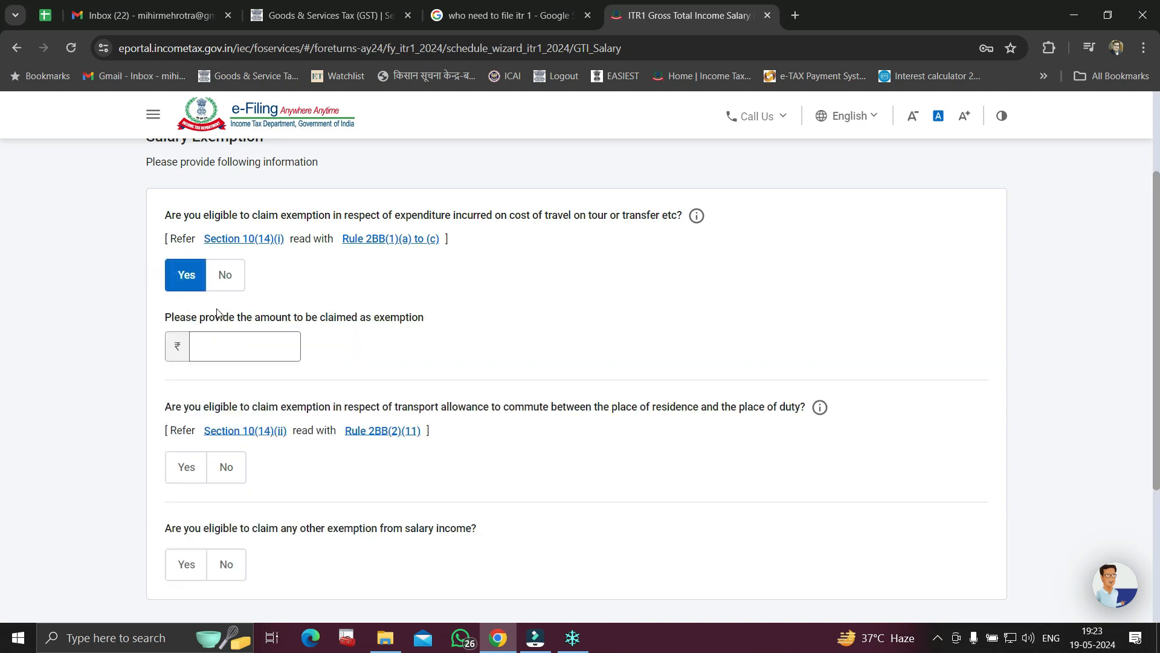
{"action": "left_click", "coordinate": [230, 281]}
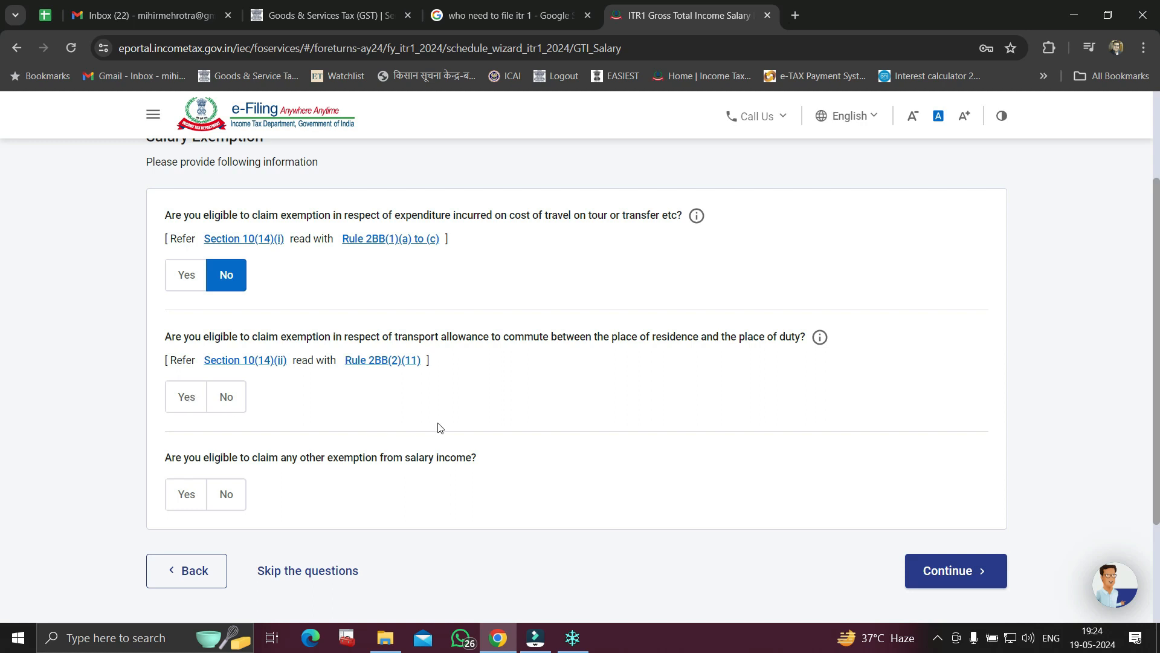
{"action": "scroll", "coordinate": [444, 428], "scroll_direction": "down", "scroll_amount": 1}
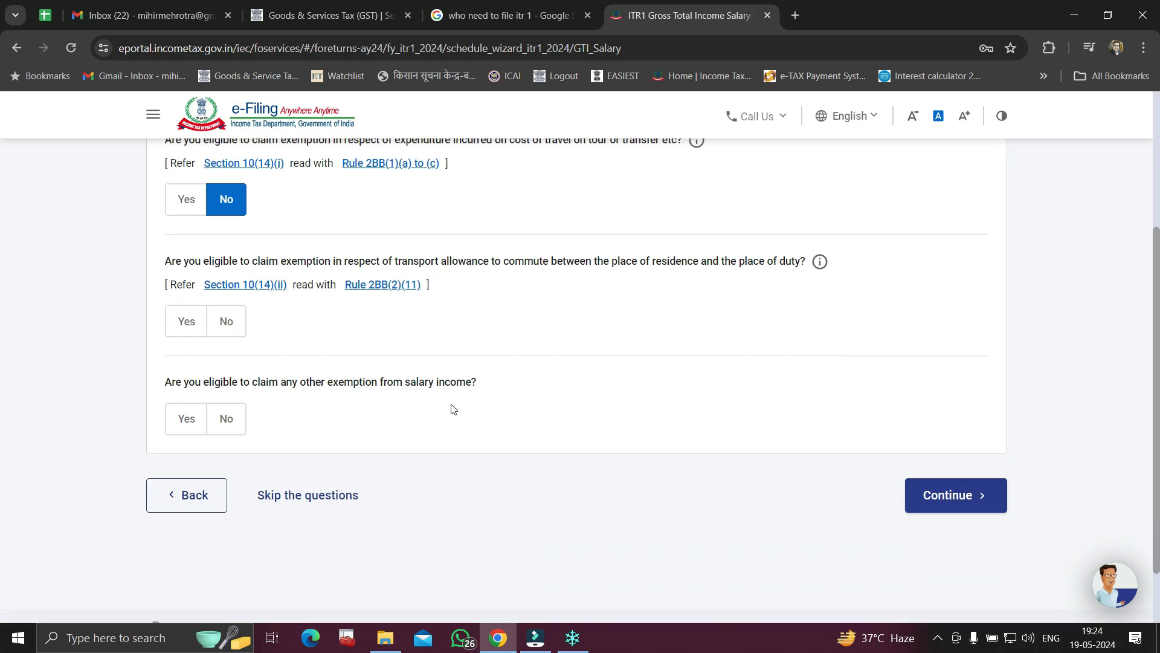
{"action": "left_click", "coordinate": [187, 418]}
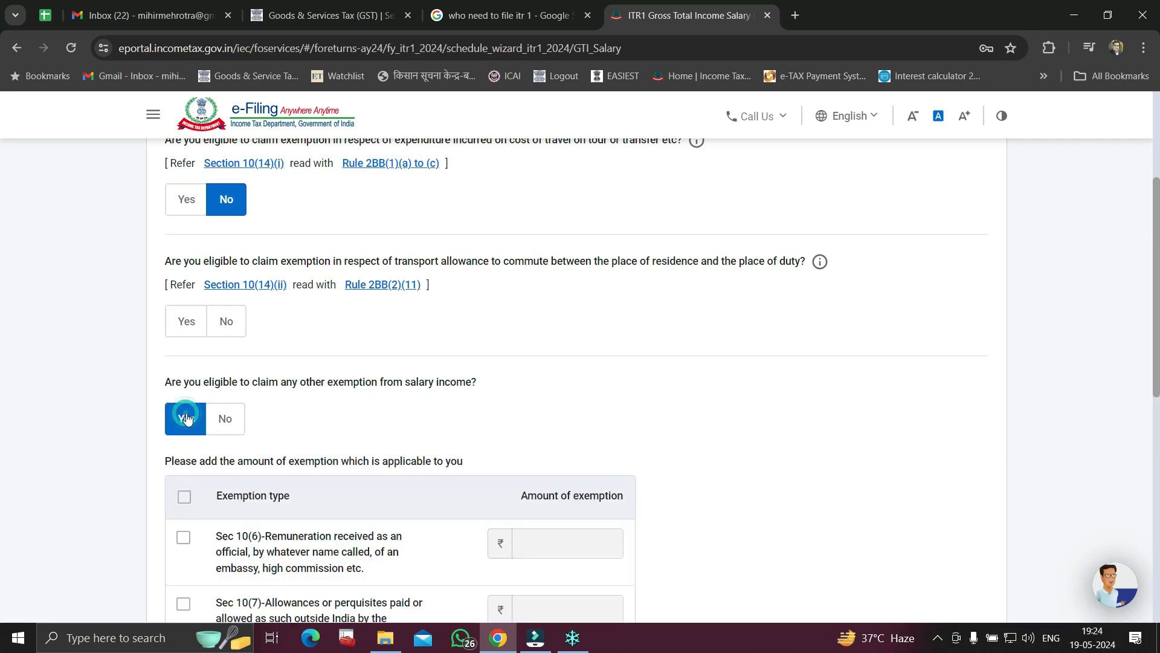
{"action": "scroll", "coordinate": [723, 435], "scroll_direction": "down", "scroll_amount": 3}
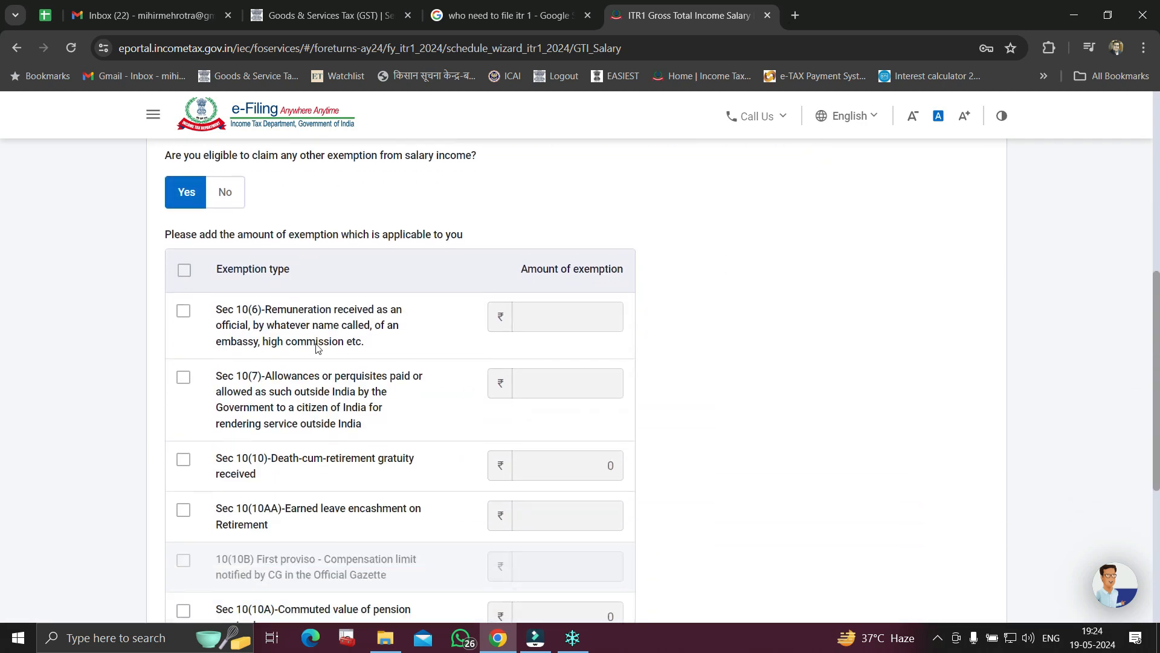
{"action": "scroll", "coordinate": [317, 345], "scroll_direction": "down", "scroll_amount": 1}
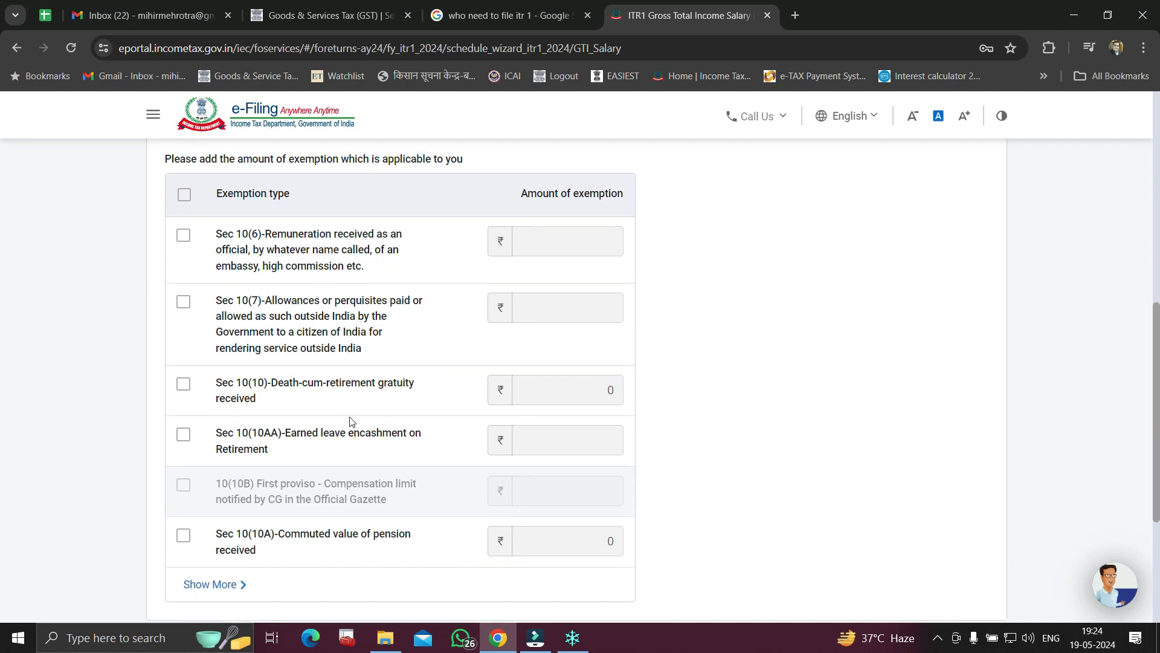
{"action": "scroll", "coordinate": [357, 421], "scroll_direction": "up", "scroll_amount": 2}
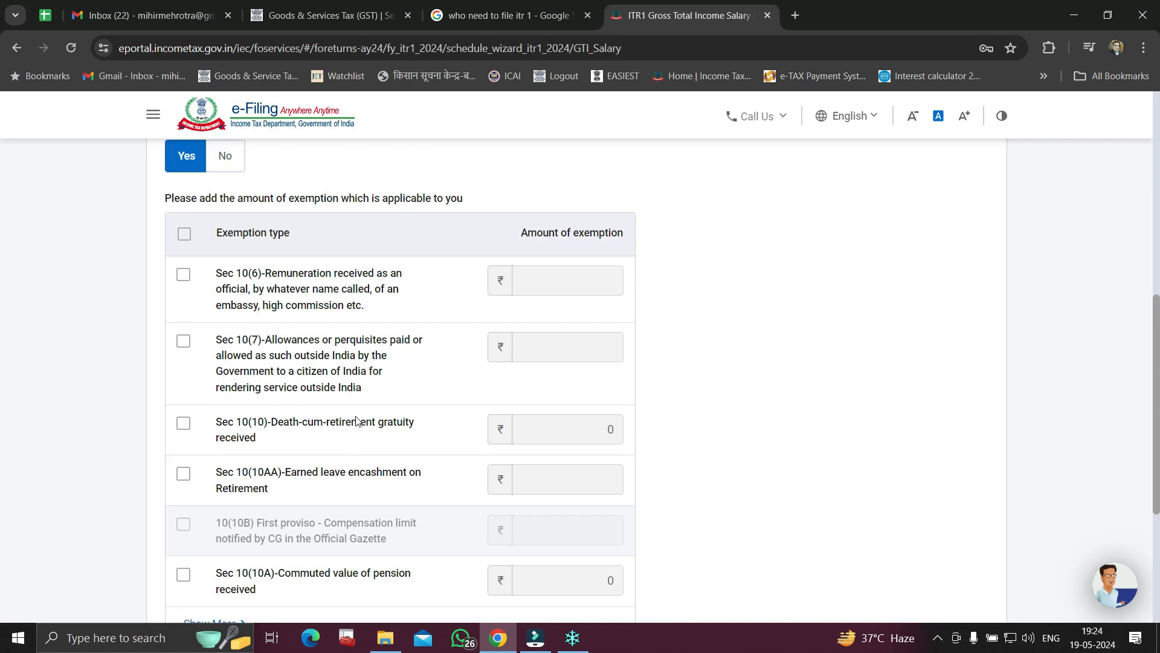
{"action": "left_click", "coordinate": [228, 273]}
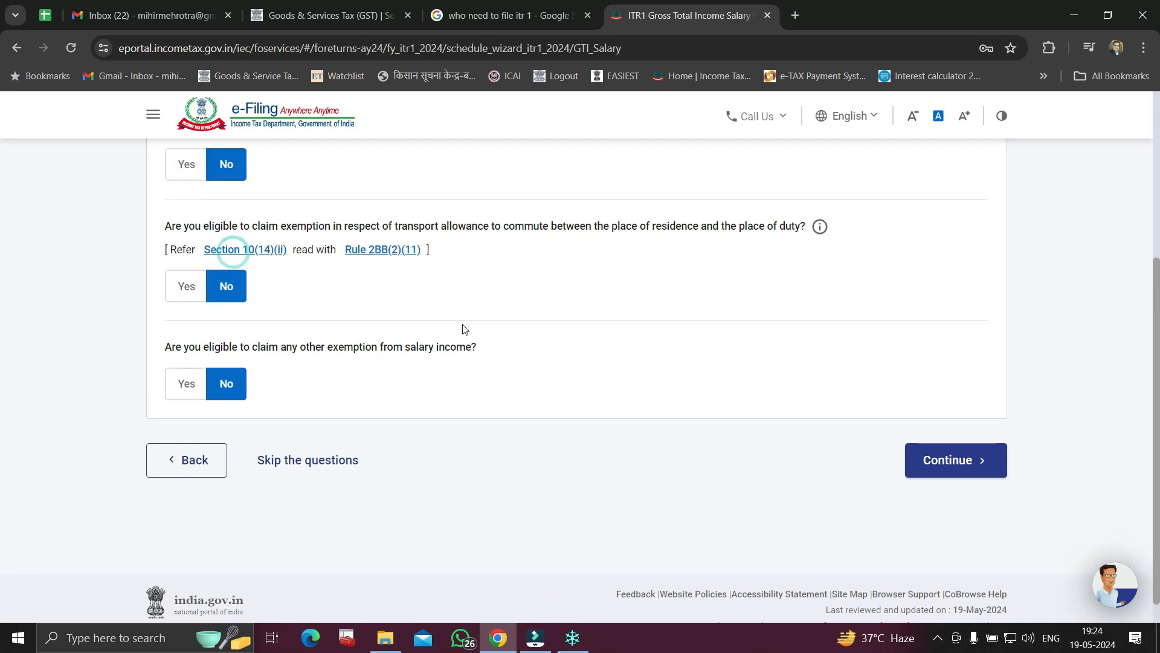
{"action": "left_click", "coordinate": [953, 423]}
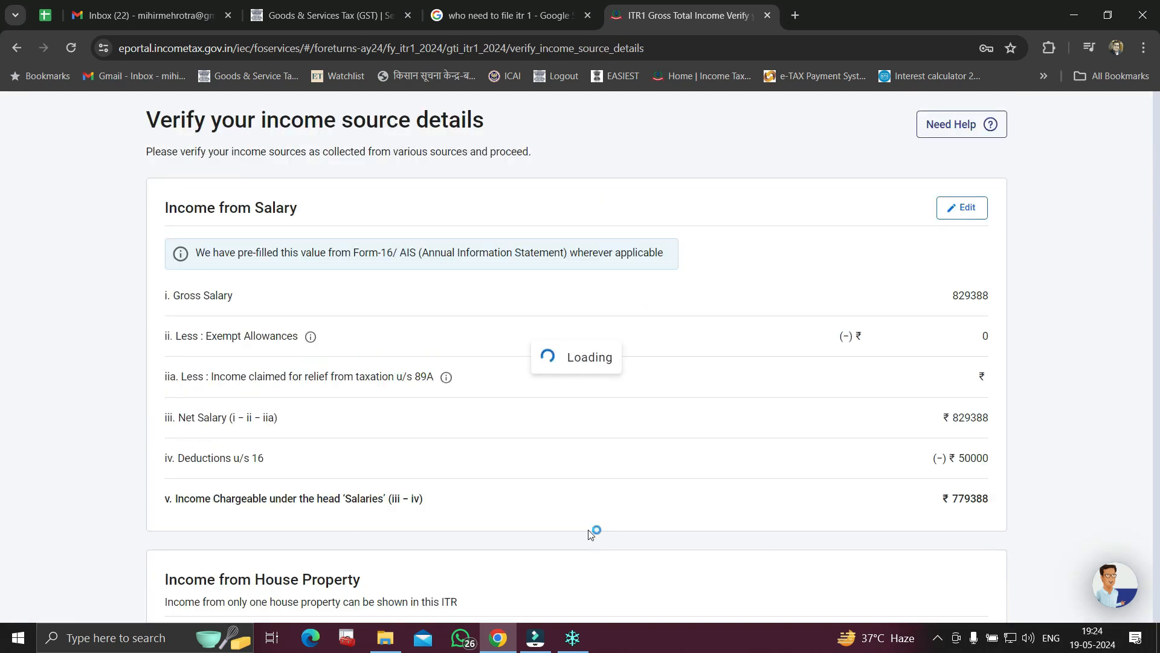
Scroll through the income source details to review the ₹8,29,388 gross salary figures
{"action": "scroll", "coordinate": [623, 519], "scroll_direction": "down", "scroll_amount": 2}
{"action": "scroll", "coordinate": [622, 518], "scroll_direction": "down", "scroll_amount": 2}
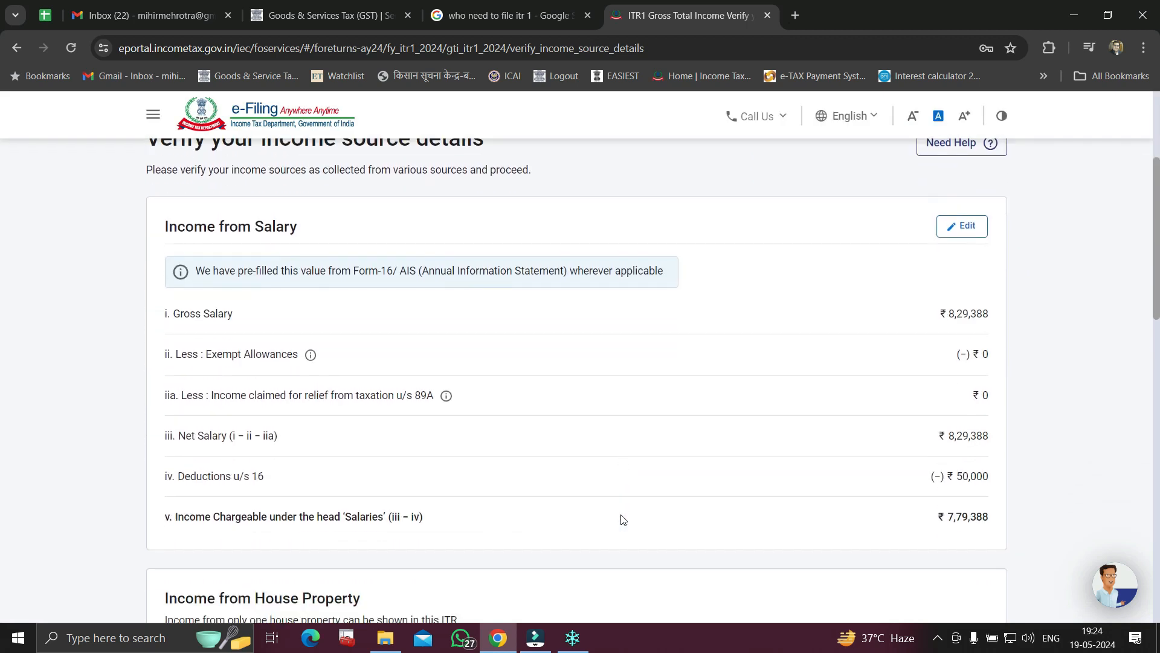
{"action": "scroll", "coordinate": [455, 408], "scroll_direction": "up", "scroll_amount": 1}
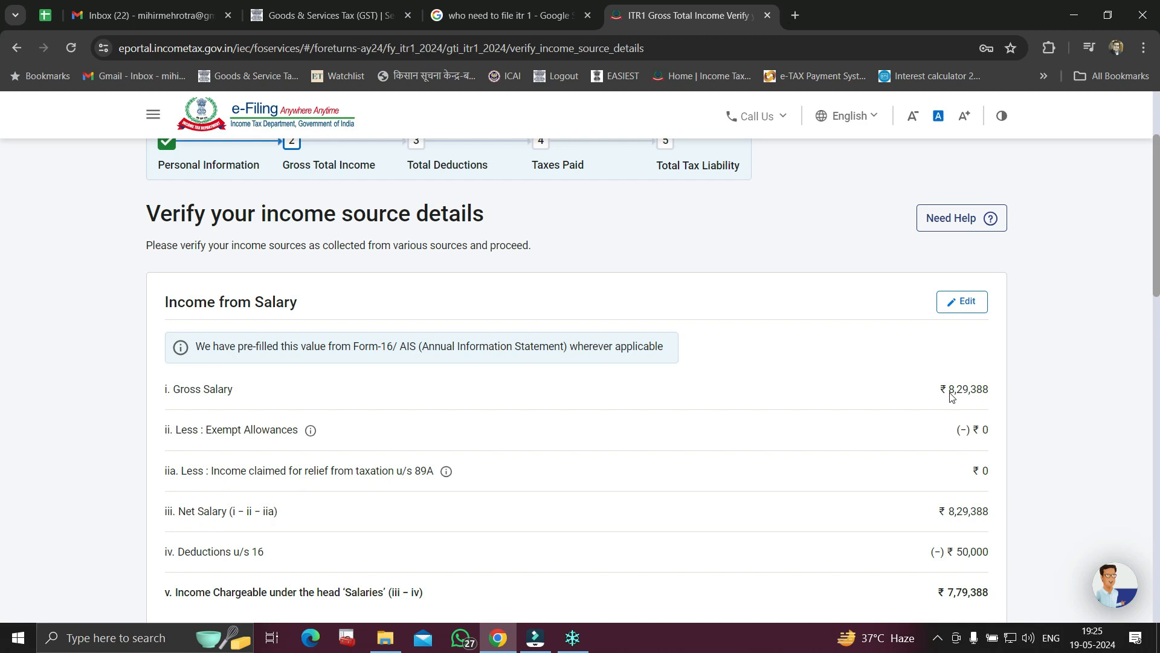
{"action": "scroll", "coordinate": [951, 396], "scroll_direction": "down", "scroll_amount": 1}
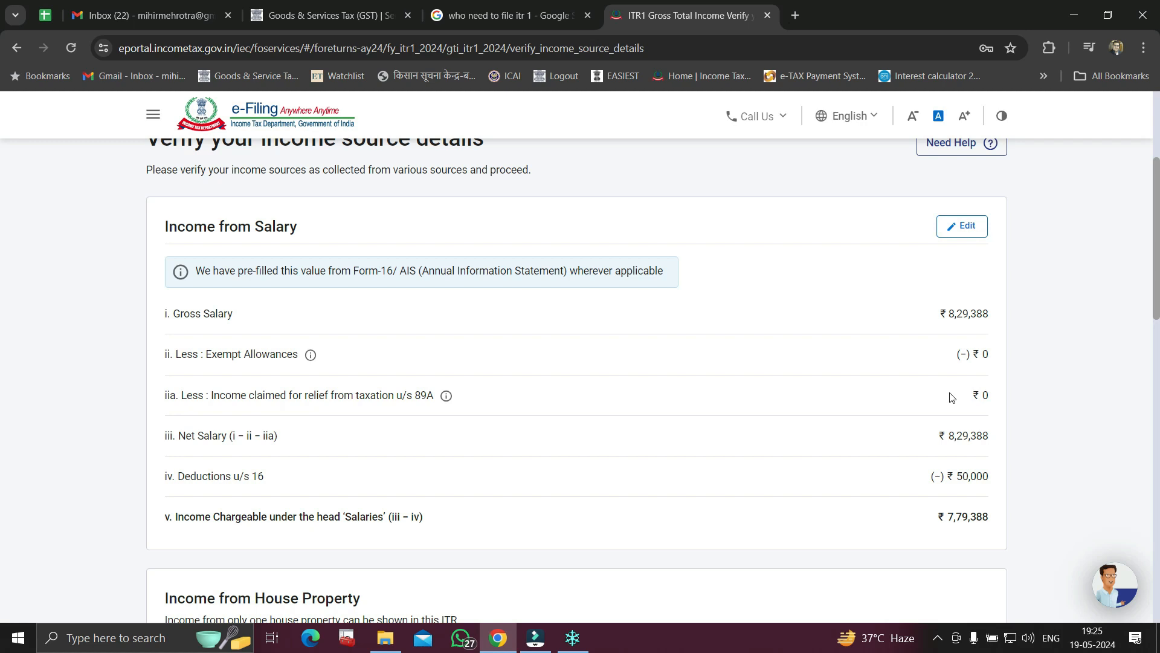
{"action": "left_click", "coordinate": [956, 228]}
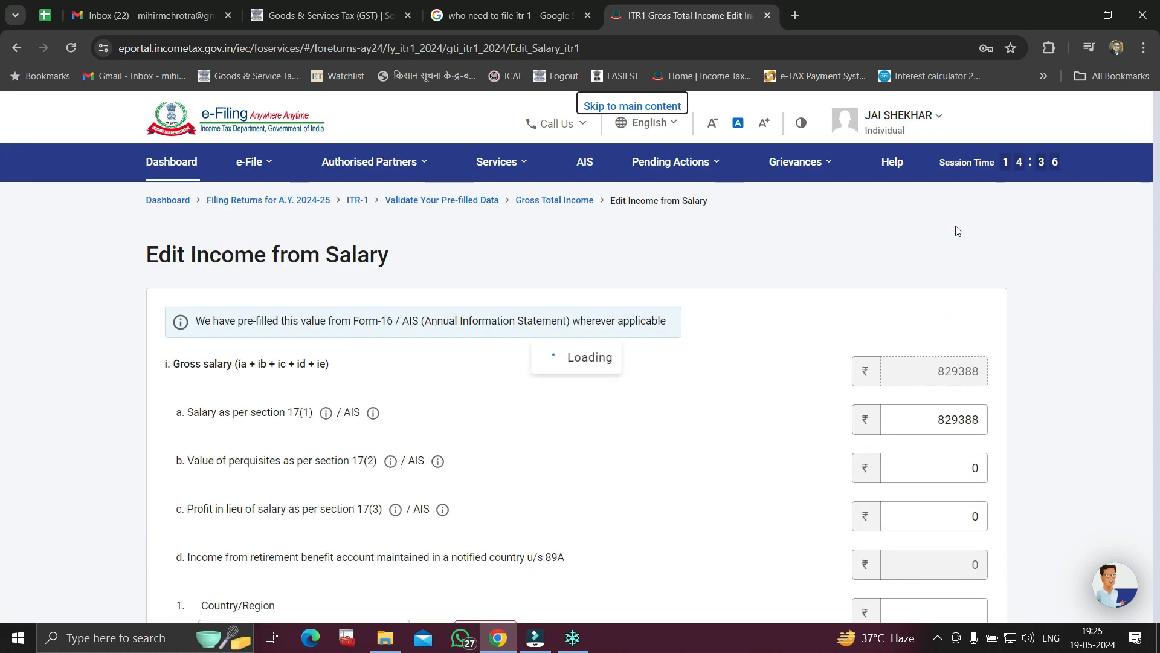
{"action": "scroll", "coordinate": [1045, 349], "scroll_direction": "down", "scroll_amount": 2}
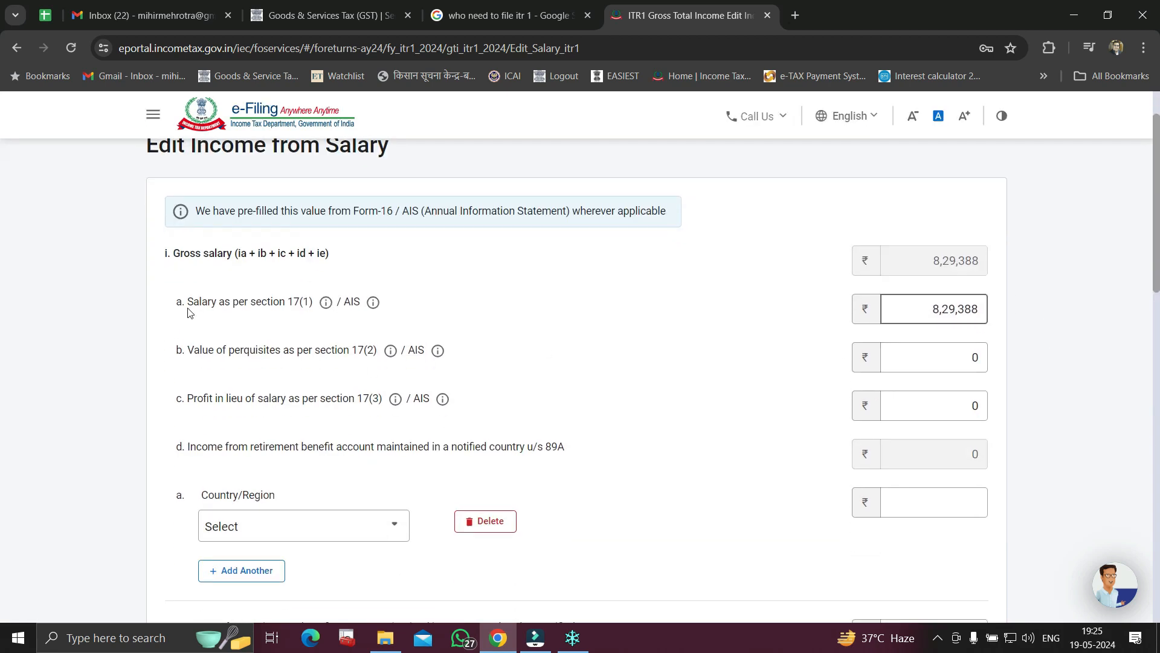
{"action": "left_click_drag", "start_coordinate": [187, 307], "coordinate": [320, 318]}
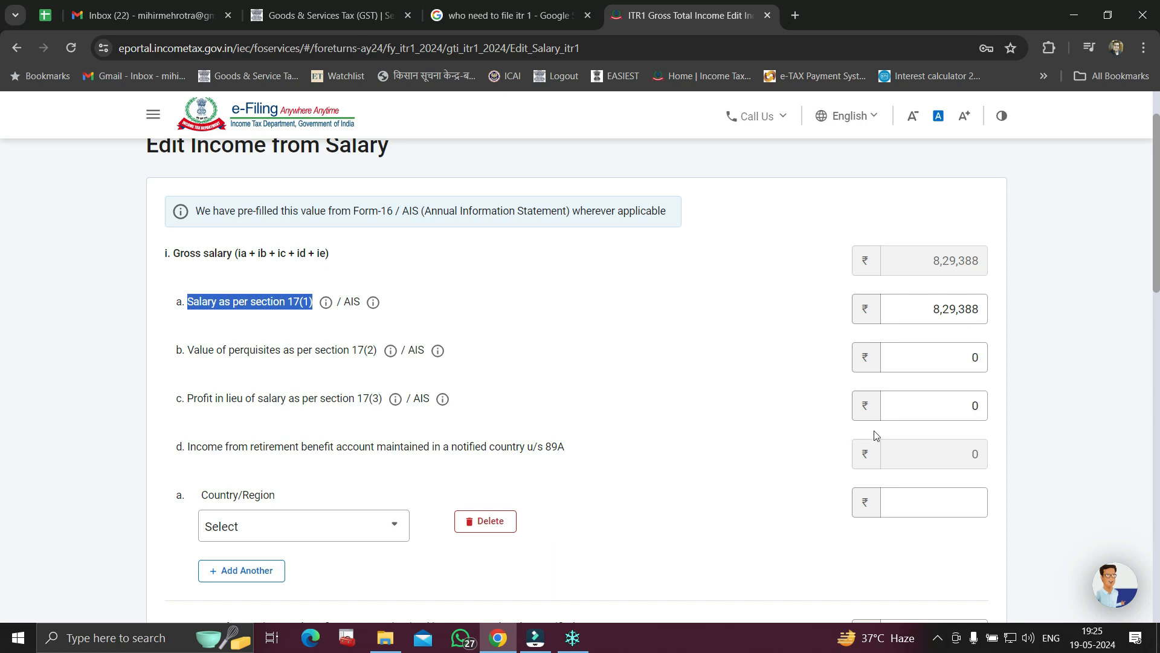
{"action": "scroll", "coordinate": [715, 421], "scroll_direction": "down", "scroll_amount": 3}
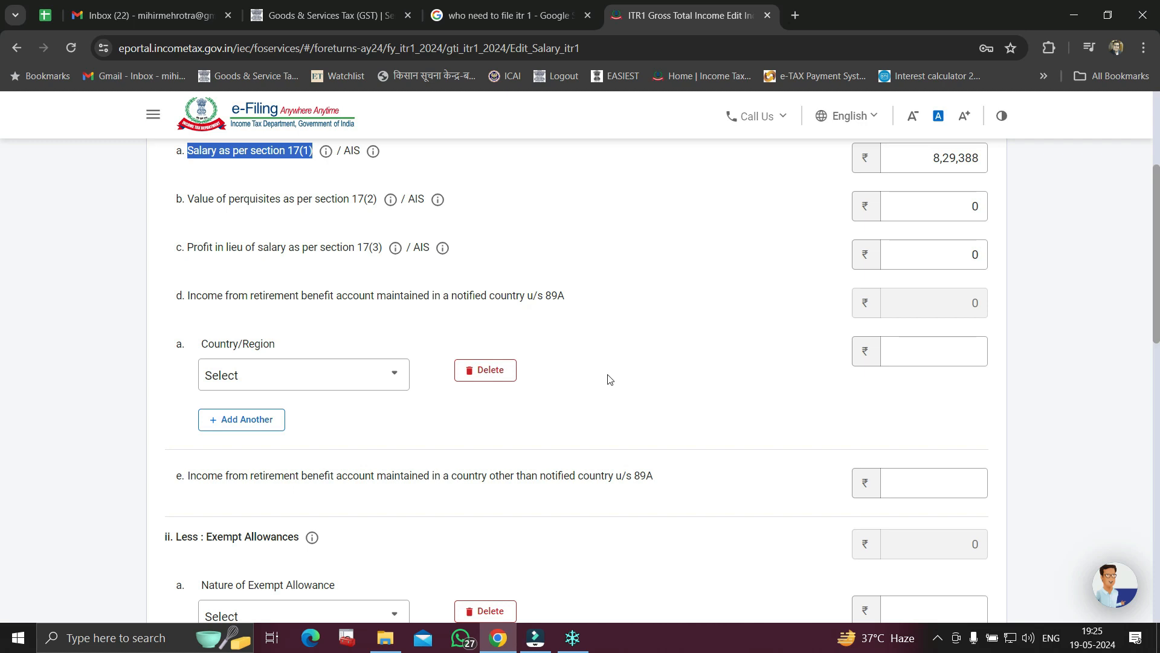
{"action": "scroll", "coordinate": [604, 384], "scroll_direction": "down", "scroll_amount": 4}
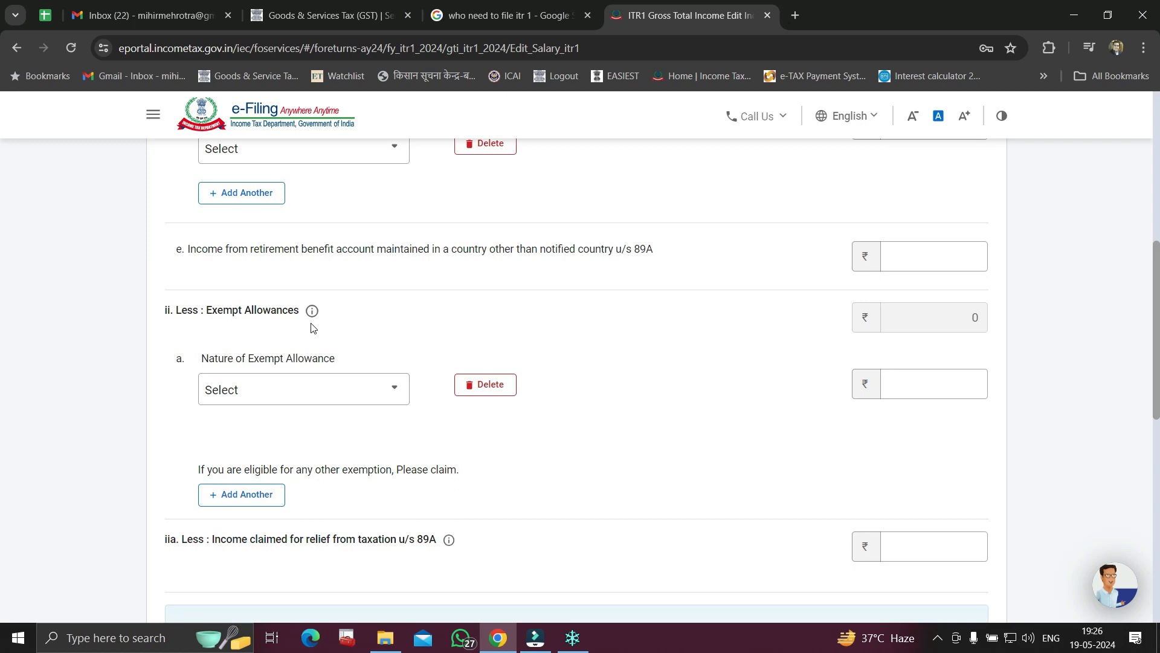
{"action": "scroll", "coordinate": [544, 441], "scroll_direction": "down", "scroll_amount": 1}
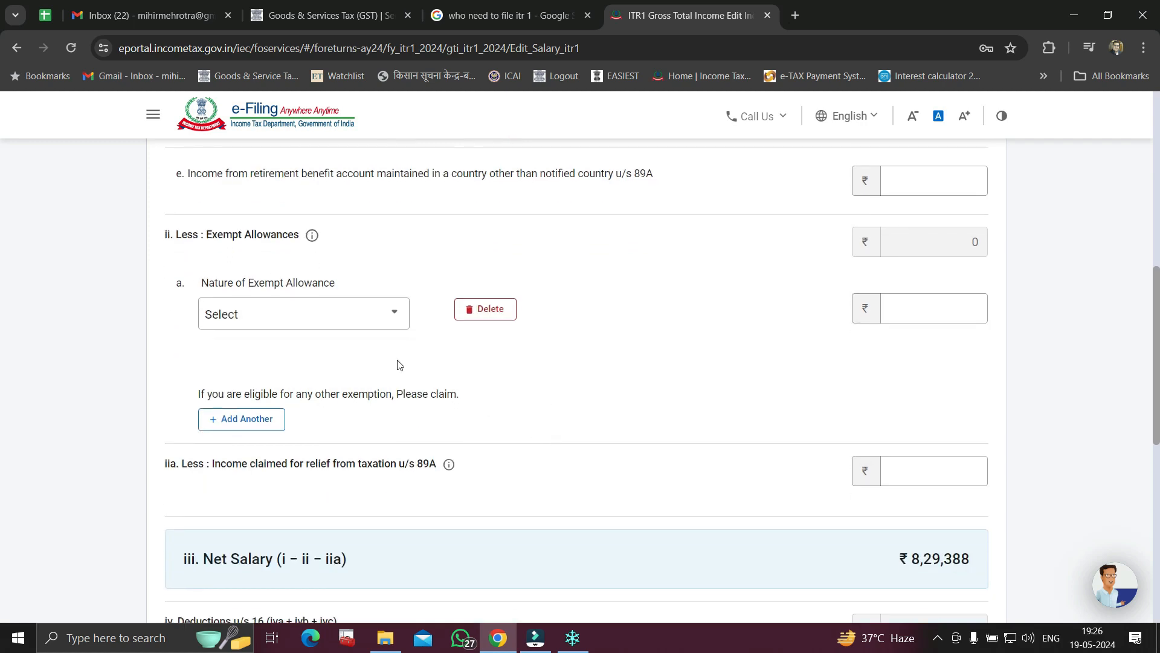
{"action": "left_click", "coordinate": [389, 319]}
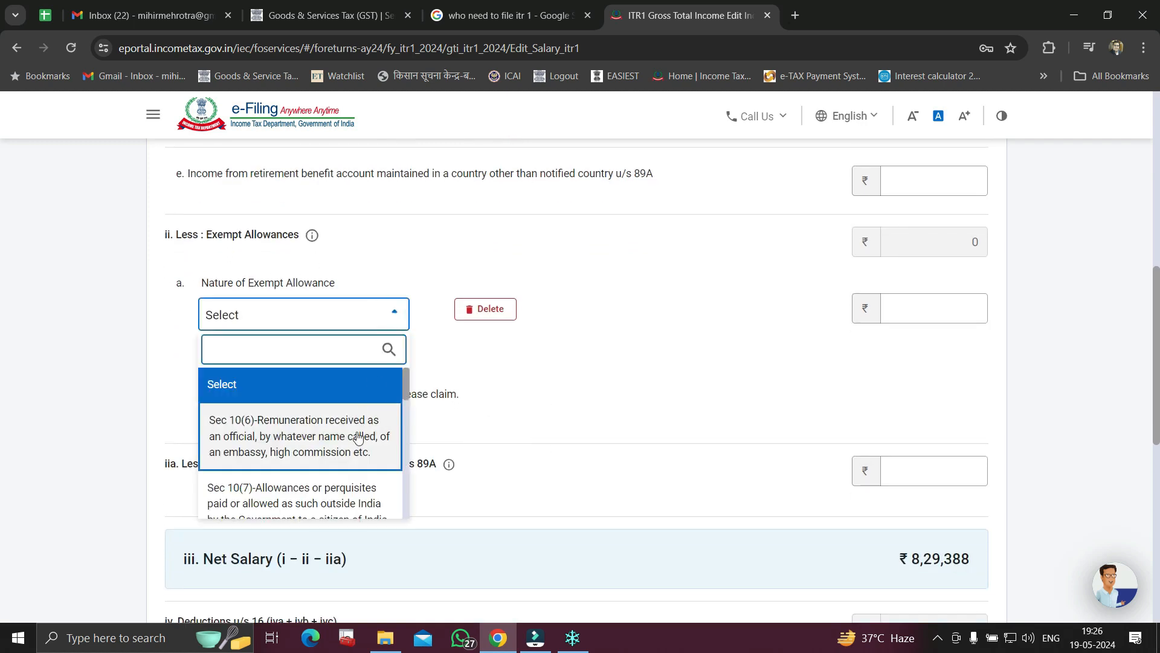
{"action": "scroll", "coordinate": [350, 435], "scroll_direction": "down", "scroll_amount": 1}
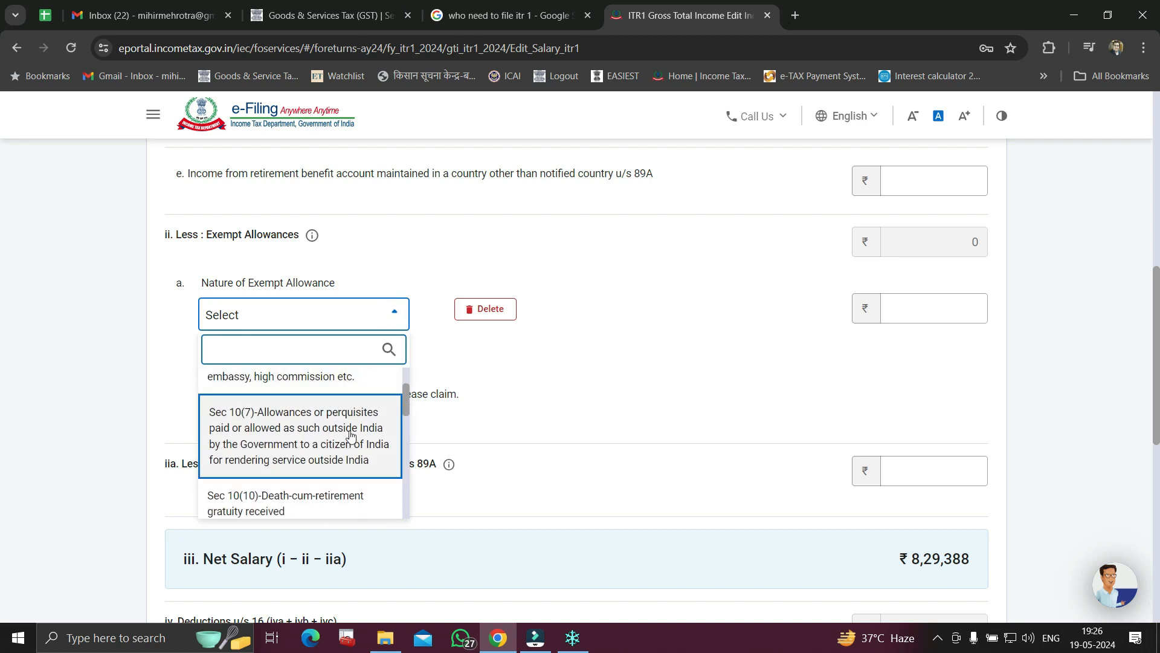
{"action": "scroll", "coordinate": [348, 433], "scroll_direction": "down", "scroll_amount": 1}
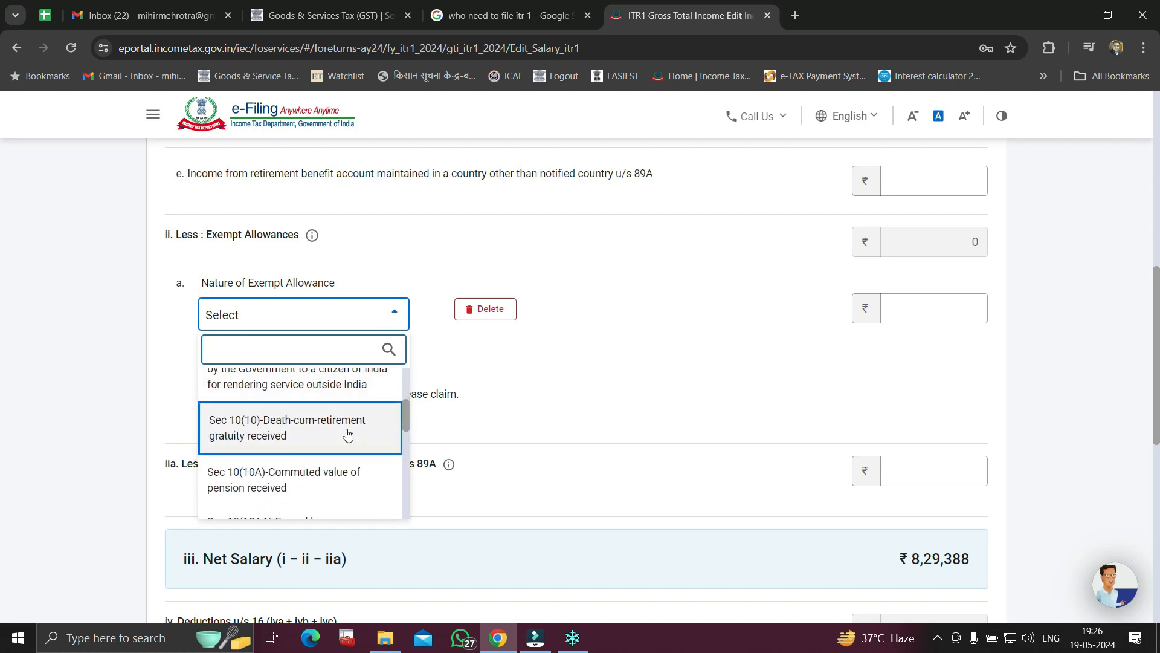
{"action": "scroll", "coordinate": [347, 433], "scroll_direction": "down", "scroll_amount": 3}
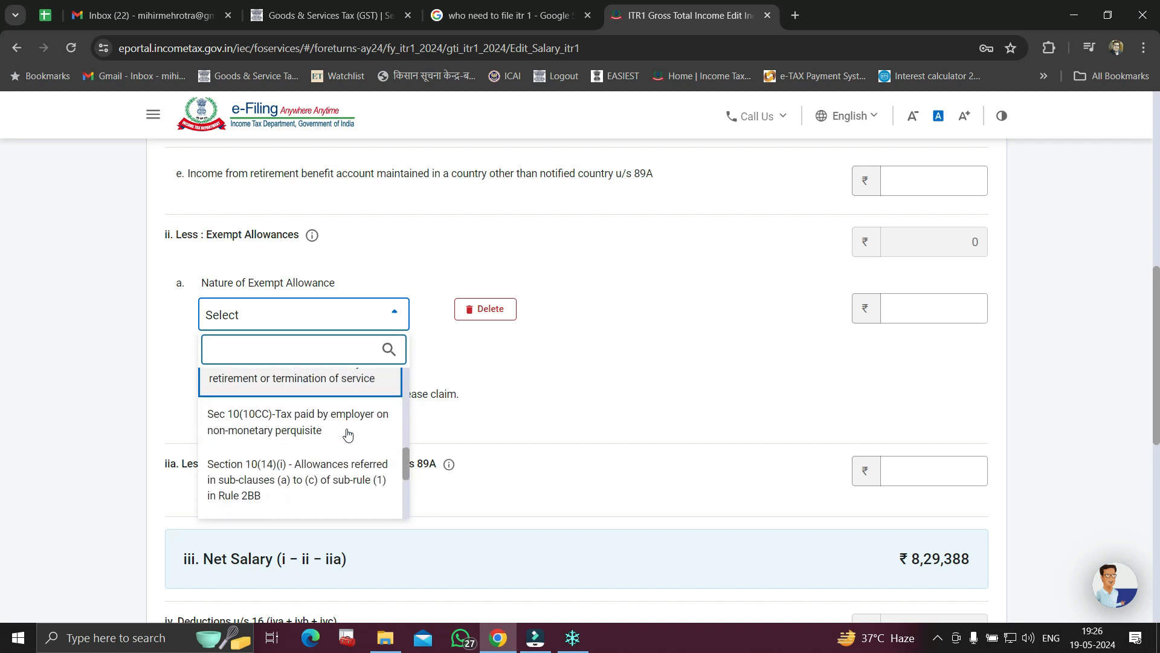
{"action": "scroll", "coordinate": [347, 433], "scroll_direction": "down", "scroll_amount": 3}
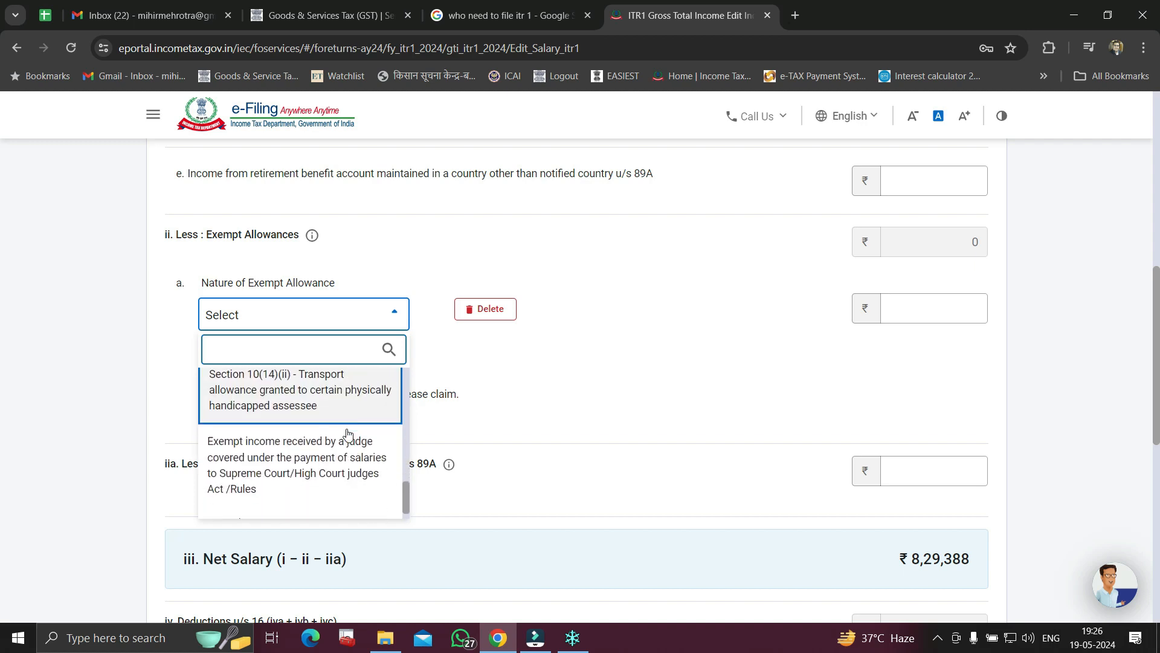
{"action": "left_click", "coordinate": [499, 395]}
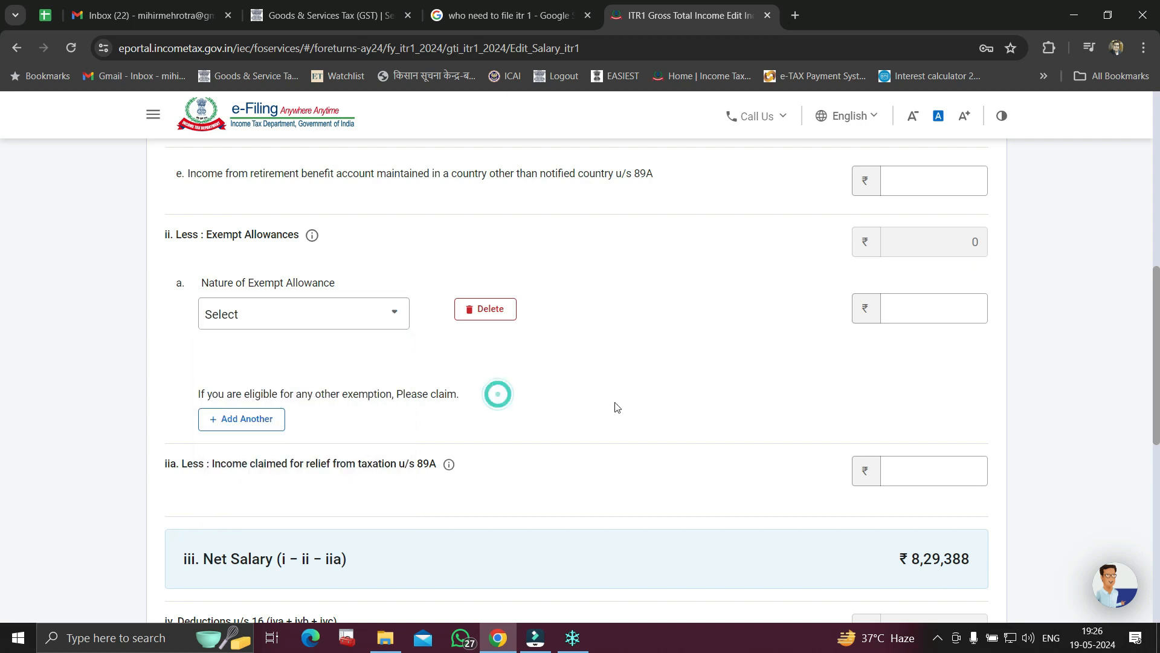
{"action": "scroll", "coordinate": [744, 471], "scroll_direction": "down", "scroll_amount": 5}
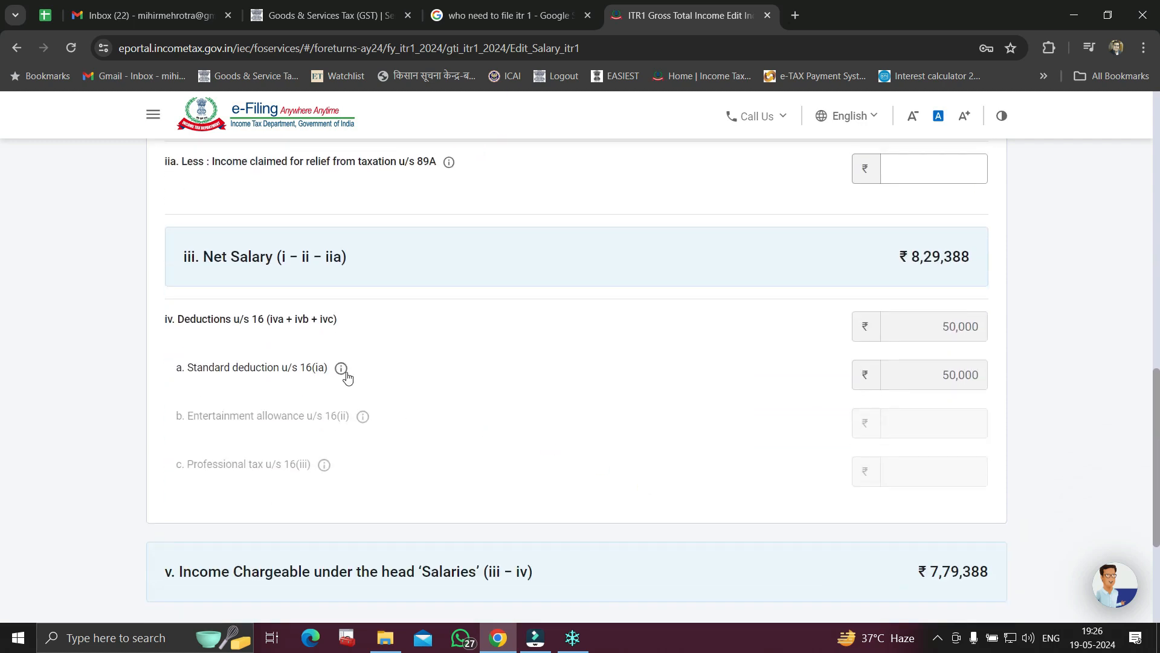
{"action": "scroll", "coordinate": [972, 371], "scroll_direction": "down", "scroll_amount": 3}
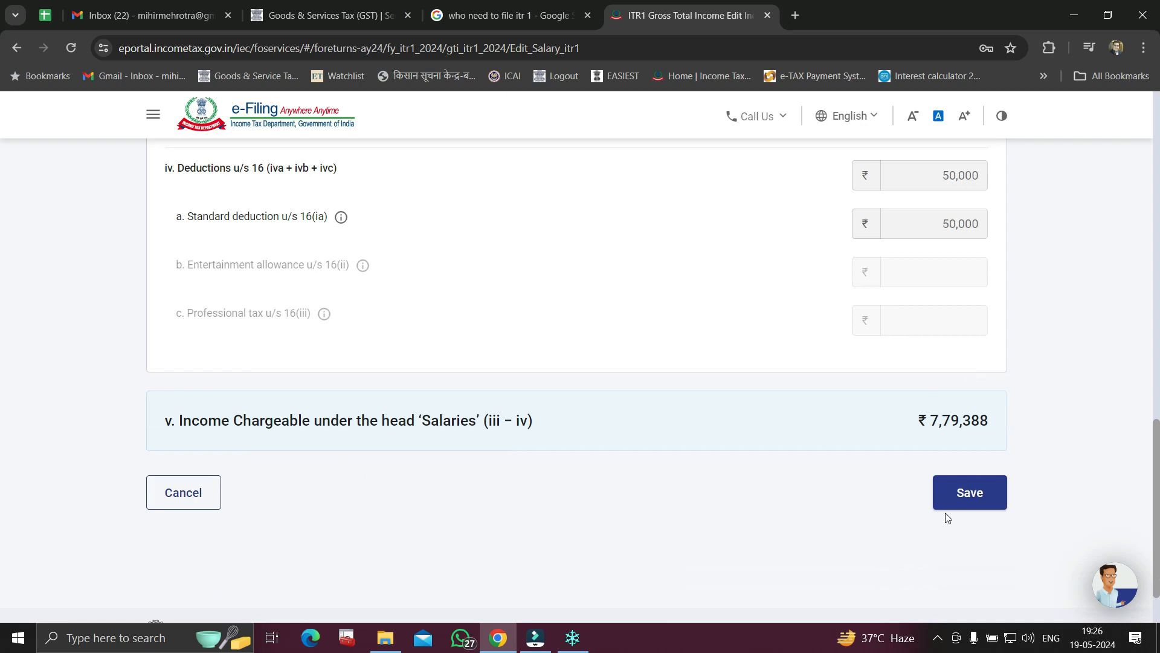
Save the salary details and review the ₹7,79,388 Income from Salary summary
{"action": "left_click", "coordinate": [967, 495]}
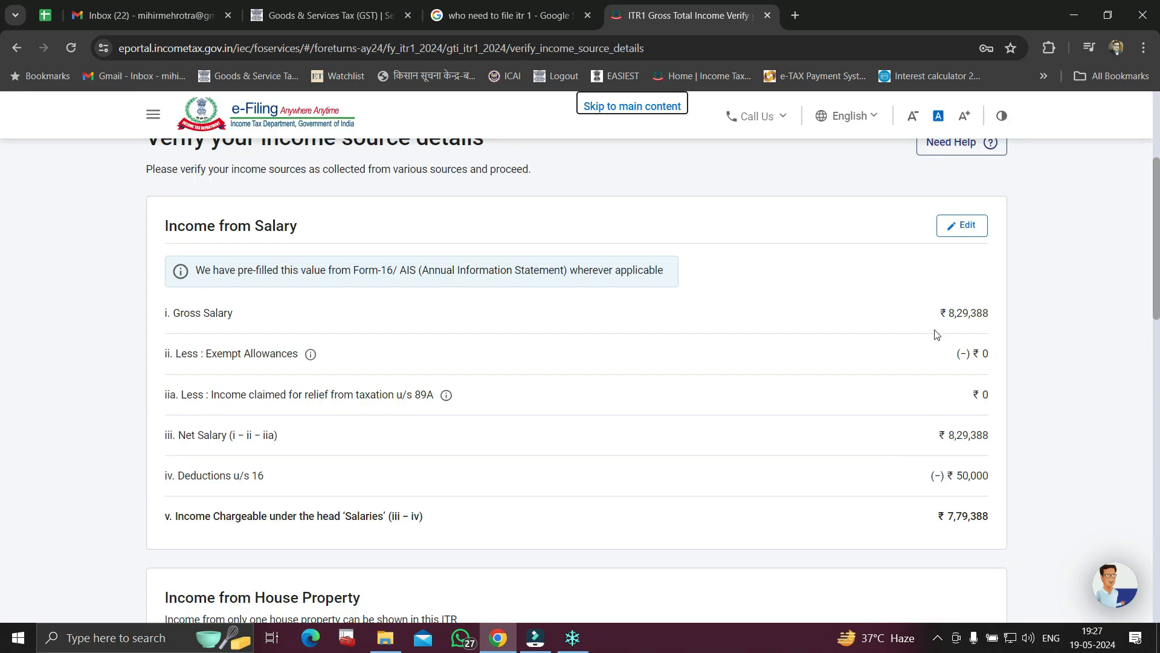
{"action": "left_click", "coordinate": [941, 313]}
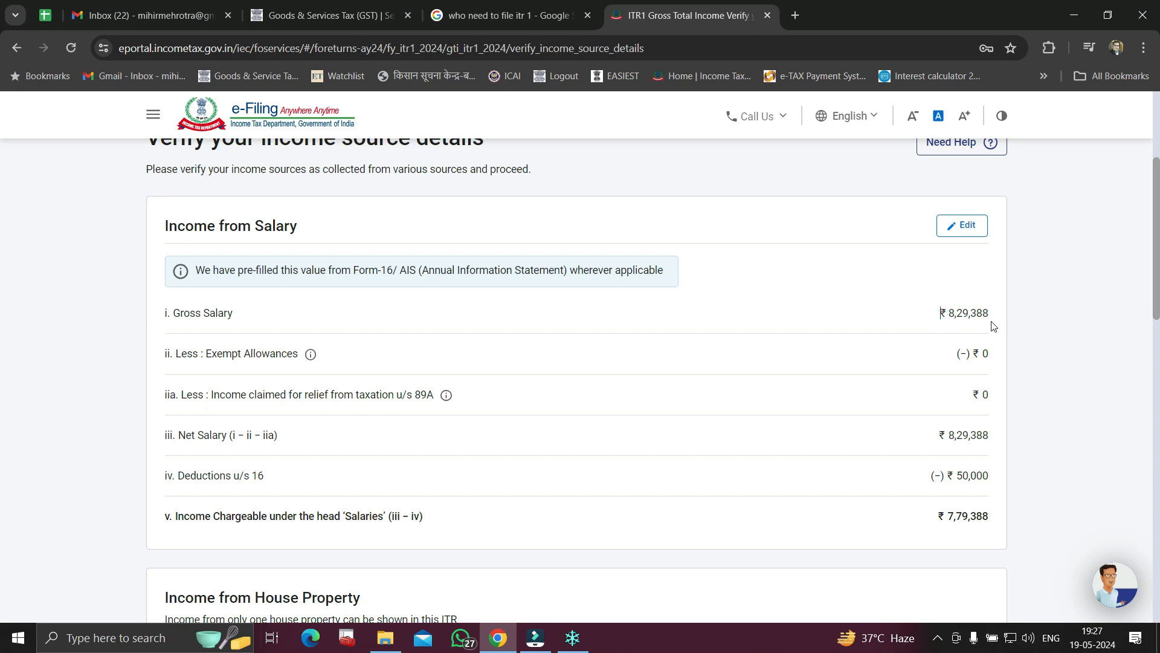
{"action": "left_click", "coordinate": [992, 314]}
{"action": "scroll", "coordinate": [901, 448], "scroll_direction": "down", "scroll_amount": 2}
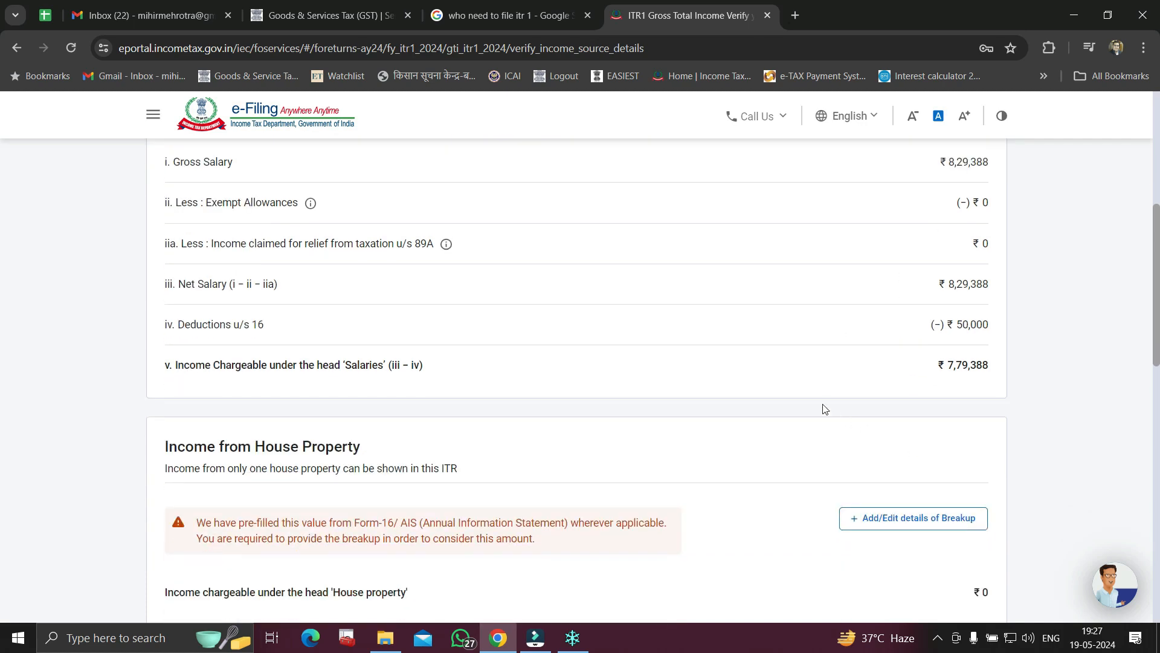
{"action": "left_click_drag", "start_coordinate": [943, 370], "coordinate": [983, 370]}
Open the breakup details form for House Property
{"action": "scroll", "coordinate": [986, 371], "scroll_direction": "down", "scroll_amount": 1}
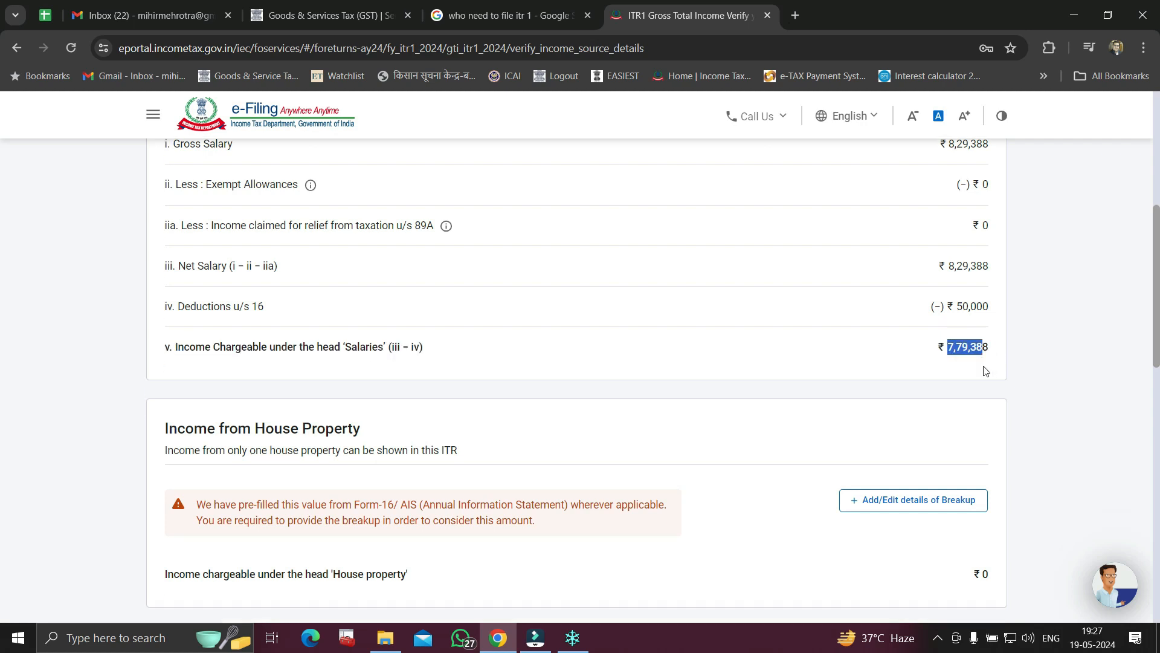
{"action": "scroll", "coordinate": [986, 371], "scroll_direction": "down", "scroll_amount": 2}
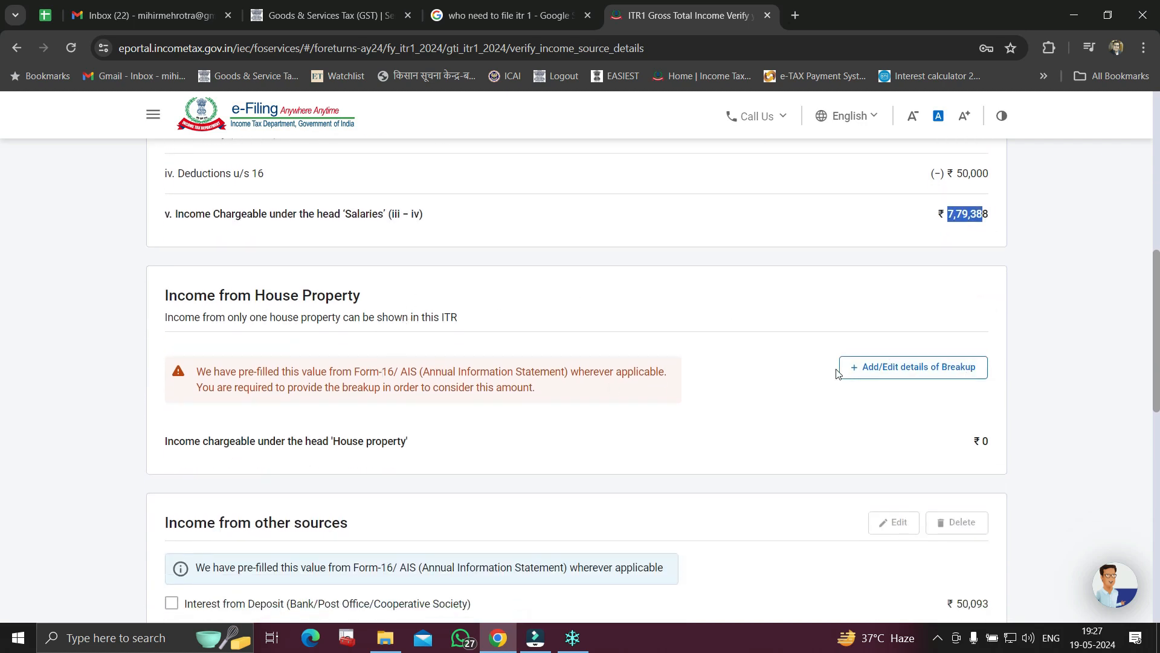
{"action": "left_click", "coordinate": [911, 368]}
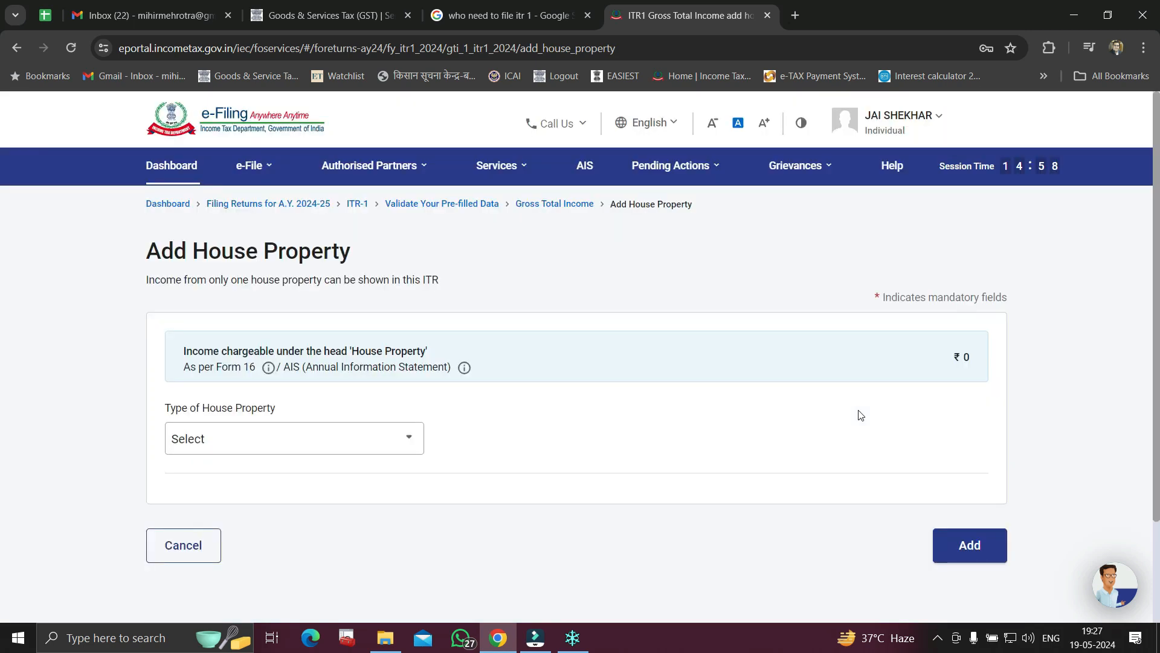
Set the house property type to Let Out with ₹1,20,000 gross rent received
{"action": "scroll", "coordinate": [538, 464], "scroll_direction": "down", "scroll_amount": 2}
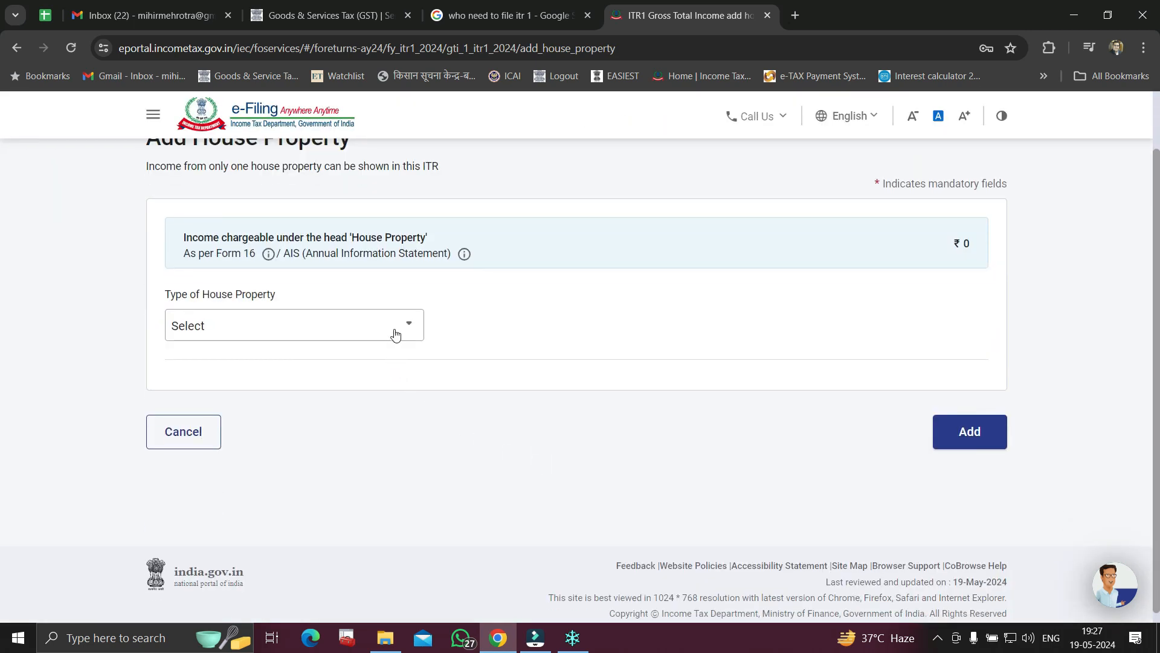
{"action": "left_click", "coordinate": [396, 326]}
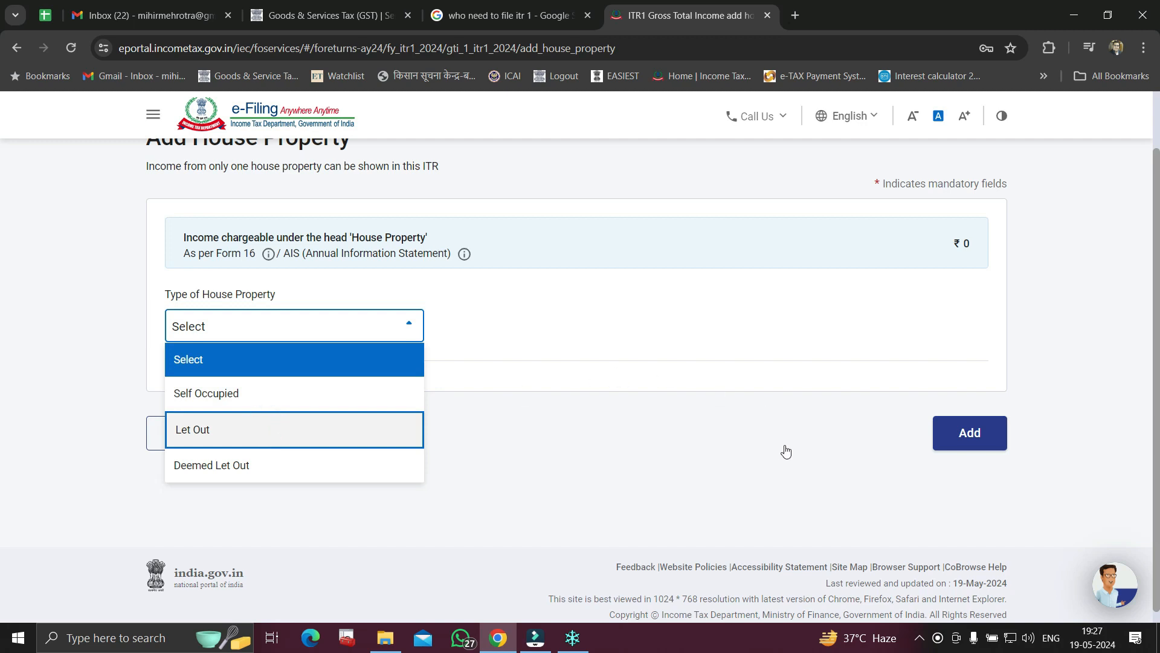
{"action": "left_click", "coordinate": [422, 431]}
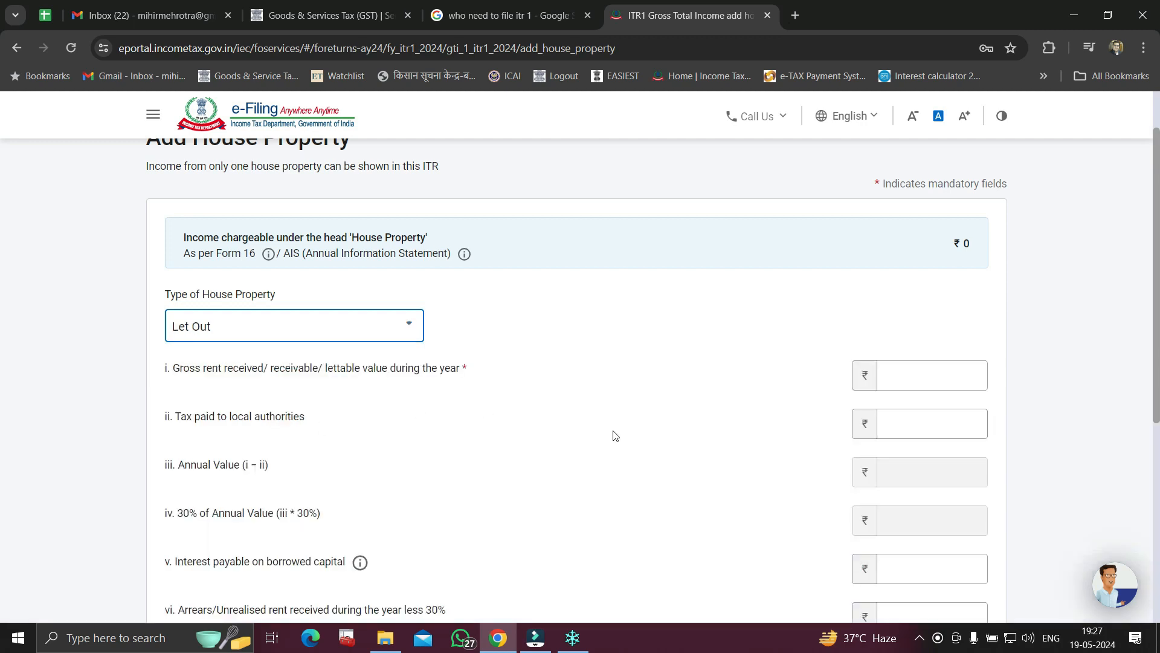
{"action": "left_click", "coordinate": [914, 378]}
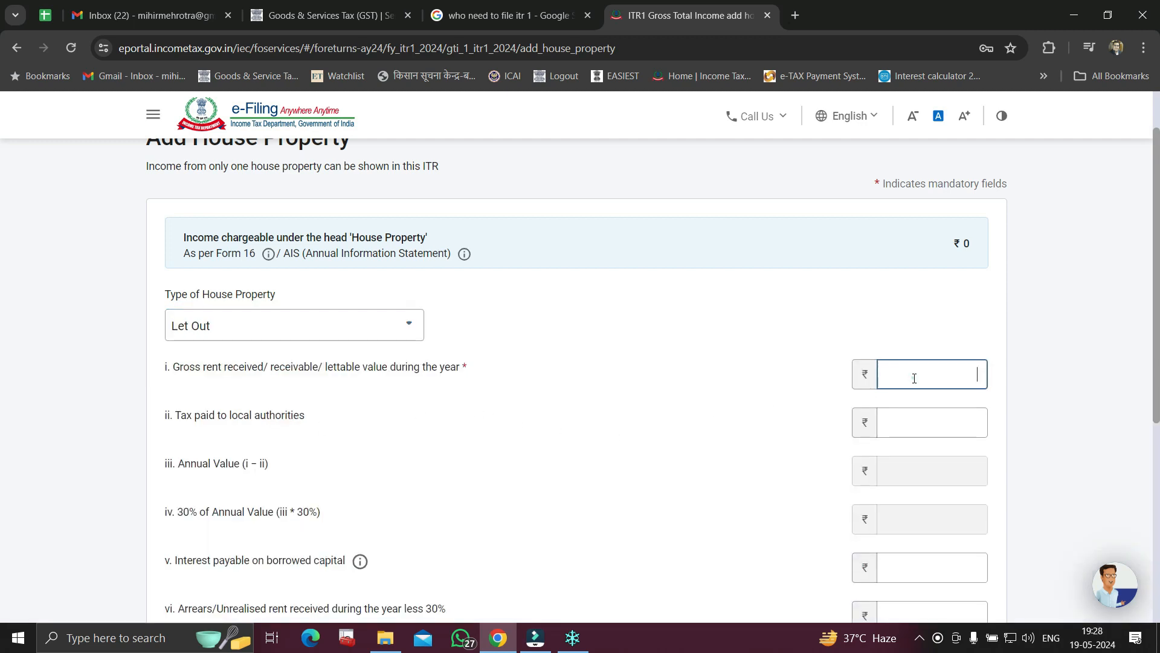
{"action": "type", "text": "120000"}
{"action": "left_click", "coordinate": [1097, 392]}
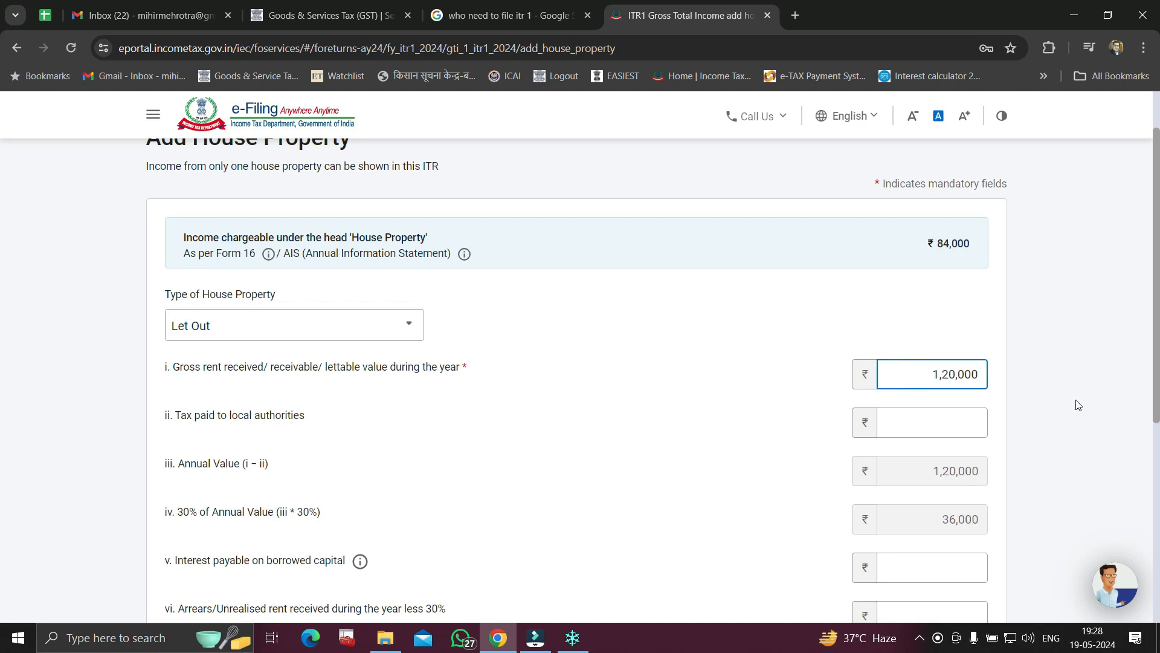
Enter ₹6,000 tax paid to local authorities and ₹40,000 interest on borrowed capital
{"action": "scroll", "coordinate": [1079, 405], "scroll_direction": "down", "scroll_amount": 2}
{"action": "left_click", "coordinate": [977, 275]}
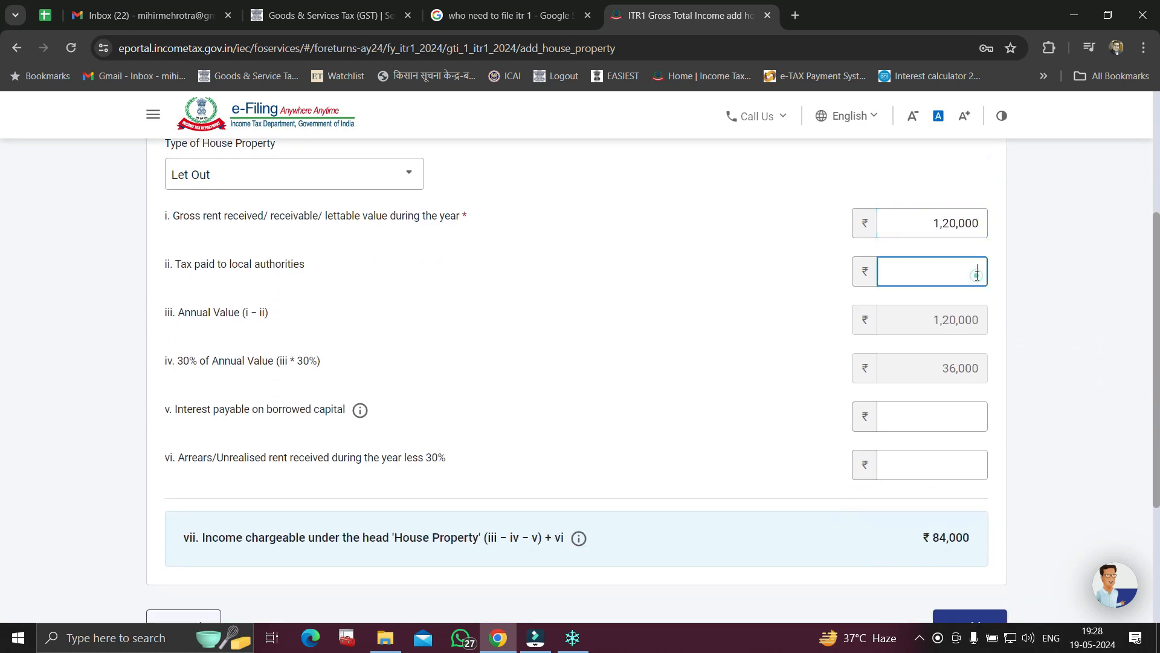
{"action": "type", "text": "6000"}
{"action": "left_click", "coordinate": [1011, 331]}
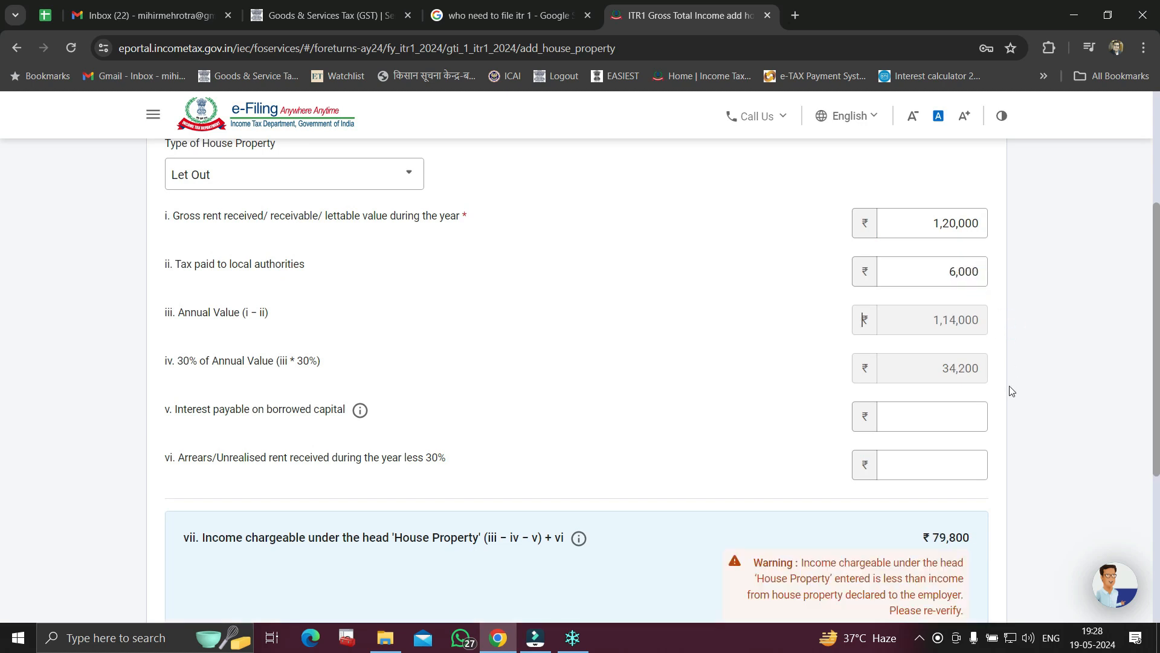
{"action": "scroll", "coordinate": [1019, 388], "scroll_direction": "down", "scroll_amount": 1}
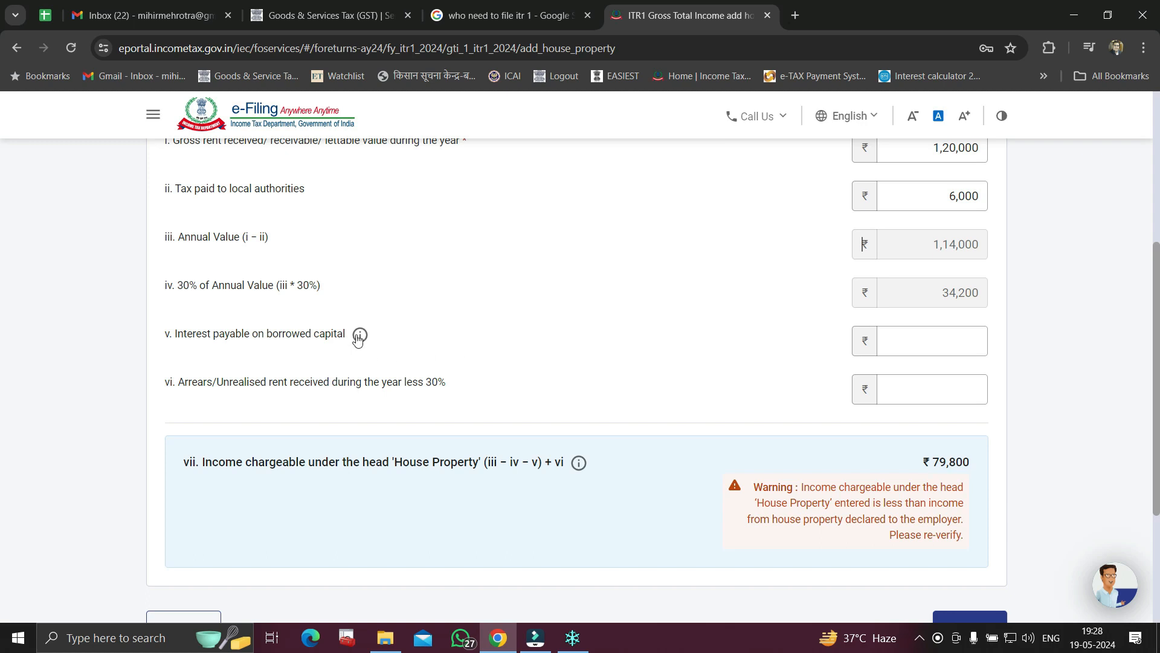
{"action": "left_click", "coordinate": [949, 335]}
{"action": "left_click", "coordinate": [949, 335]}
{"action": "type", "text": "40000"}
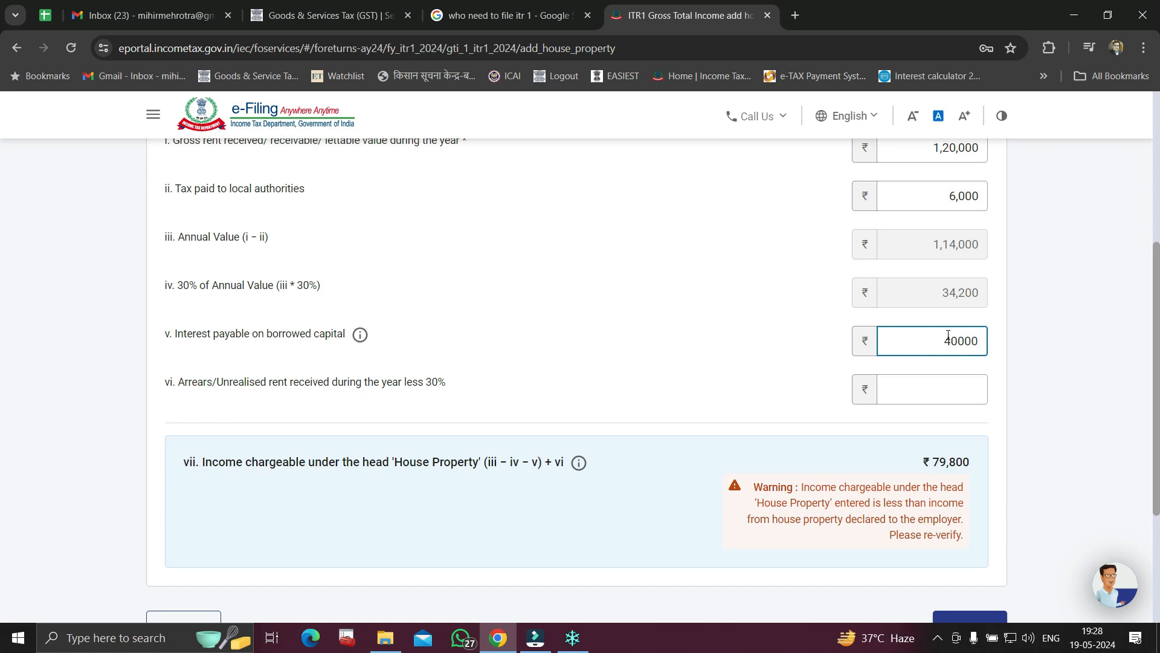
{"action": "left_click", "coordinate": [1042, 350]}
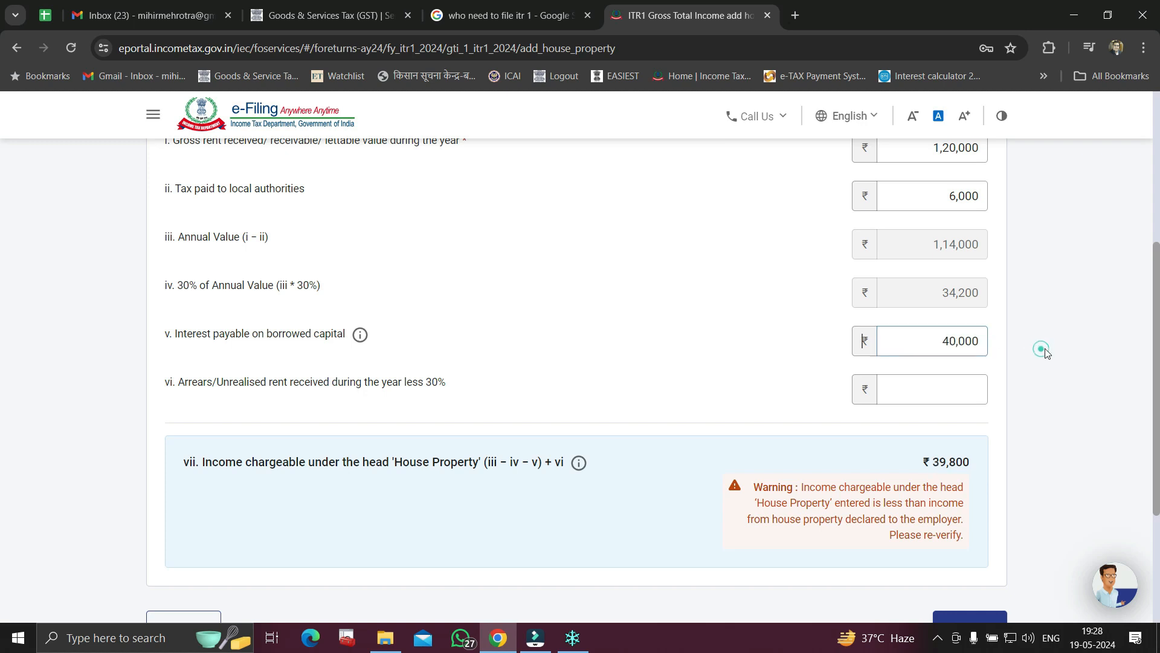
Check the arrears/unrealised rent field and the resulting ₹39,800 chargeable amount
{"action": "scroll", "coordinate": [991, 356], "scroll_direction": "down", "scroll_amount": 1}
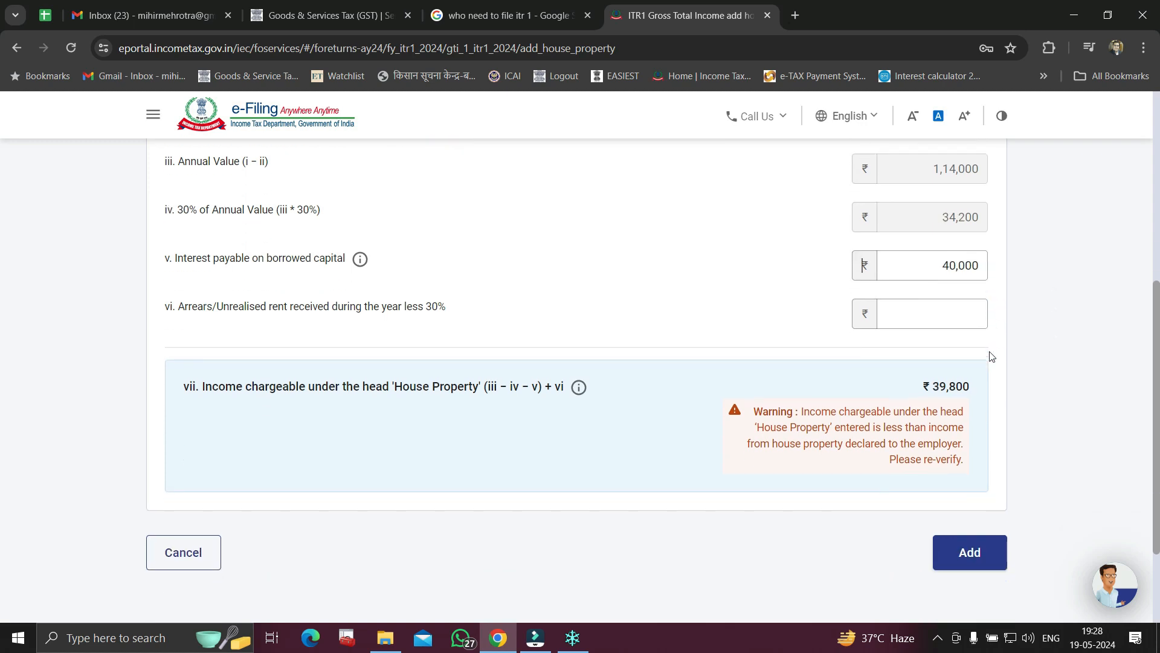
{"action": "scroll", "coordinate": [980, 396], "scroll_direction": "up", "scroll_amount": 1}
{"action": "left_click", "coordinate": [979, 391]}
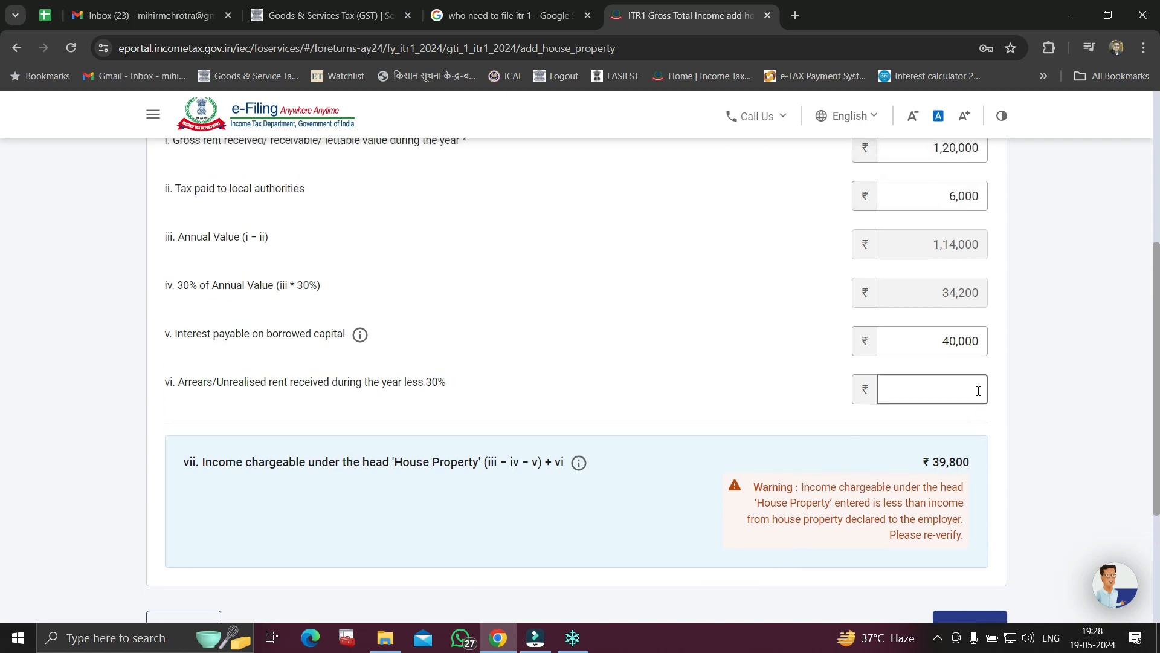
{"action": "scroll", "coordinate": [979, 391], "scroll_direction": "up", "scroll_amount": 1}
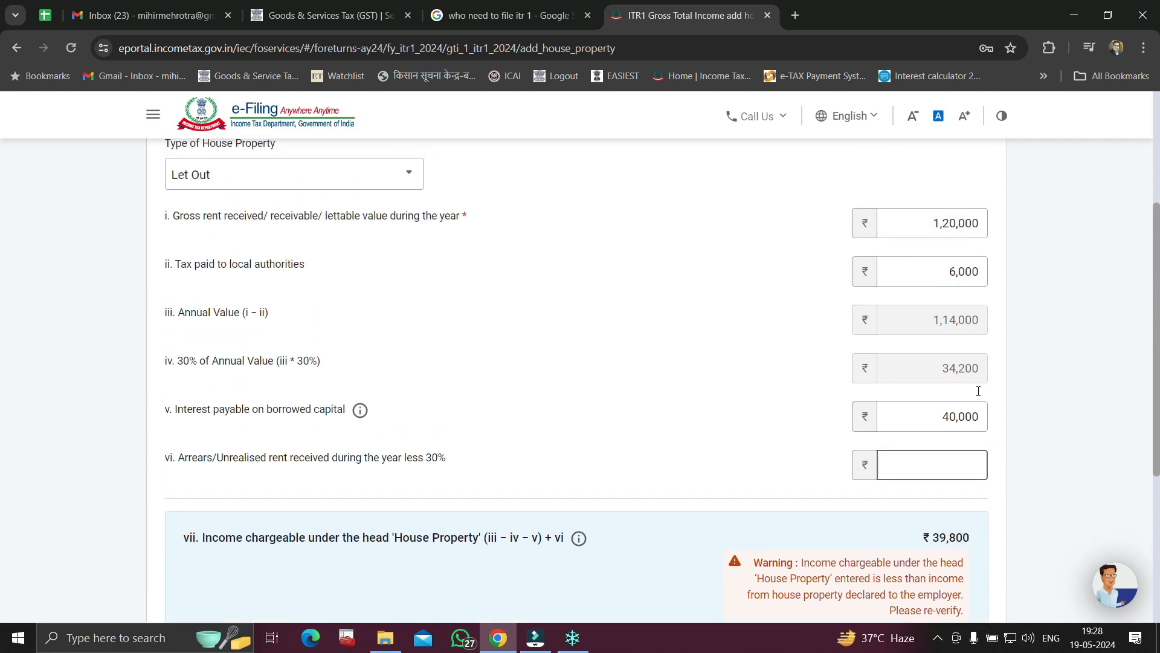
{"action": "left_click", "coordinate": [1054, 383]}
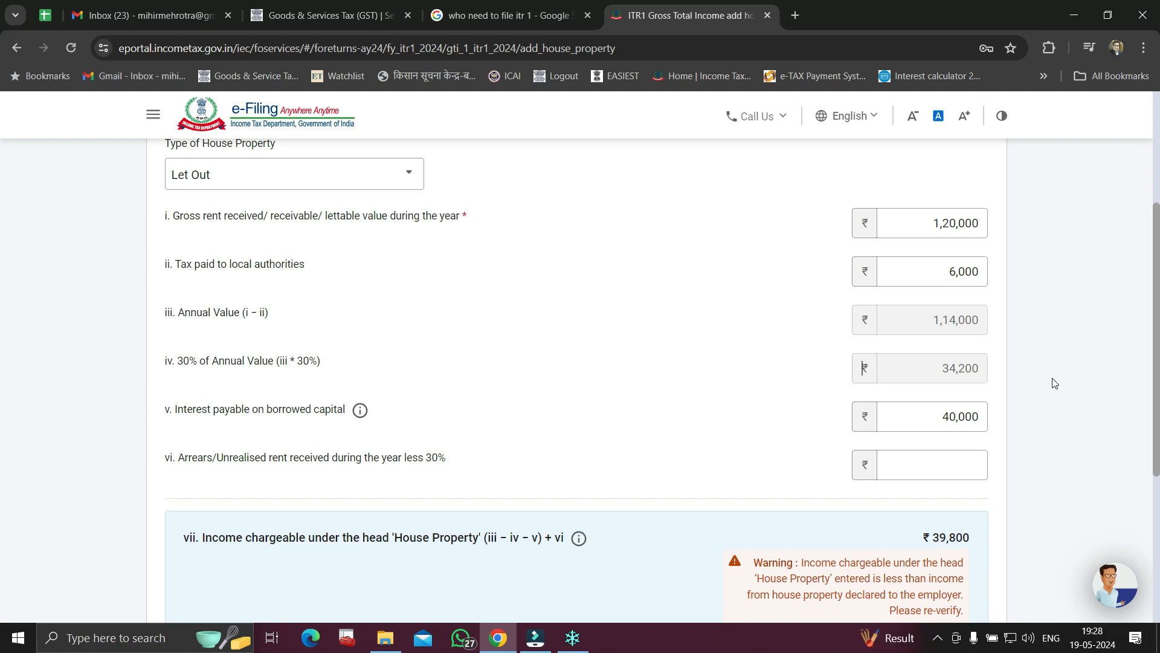
{"action": "scroll", "coordinate": [1054, 383], "scroll_direction": "down", "scroll_amount": 3}
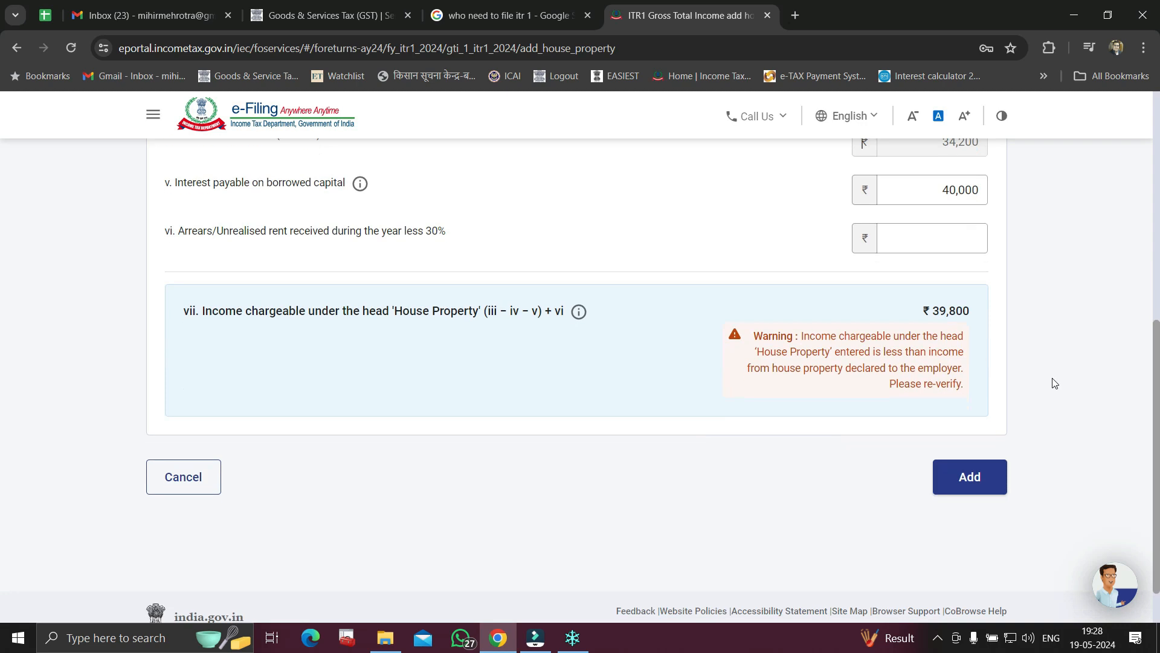
Add the Let Out property details to the return and move down to Other Sources
{"action": "left_click", "coordinate": [963, 483]}
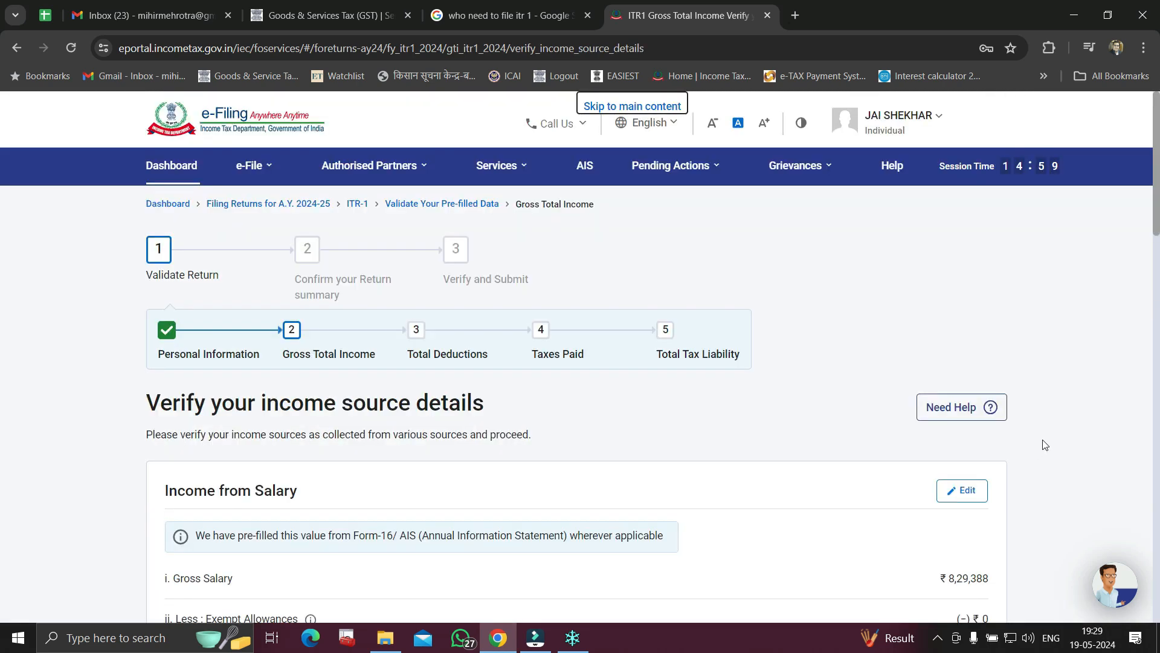
{"action": "scroll", "coordinate": [1045, 446], "scroll_direction": "down", "scroll_amount": 2}
{"action": "scroll", "coordinate": [1046, 445], "scroll_direction": "down", "scroll_amount": 7}
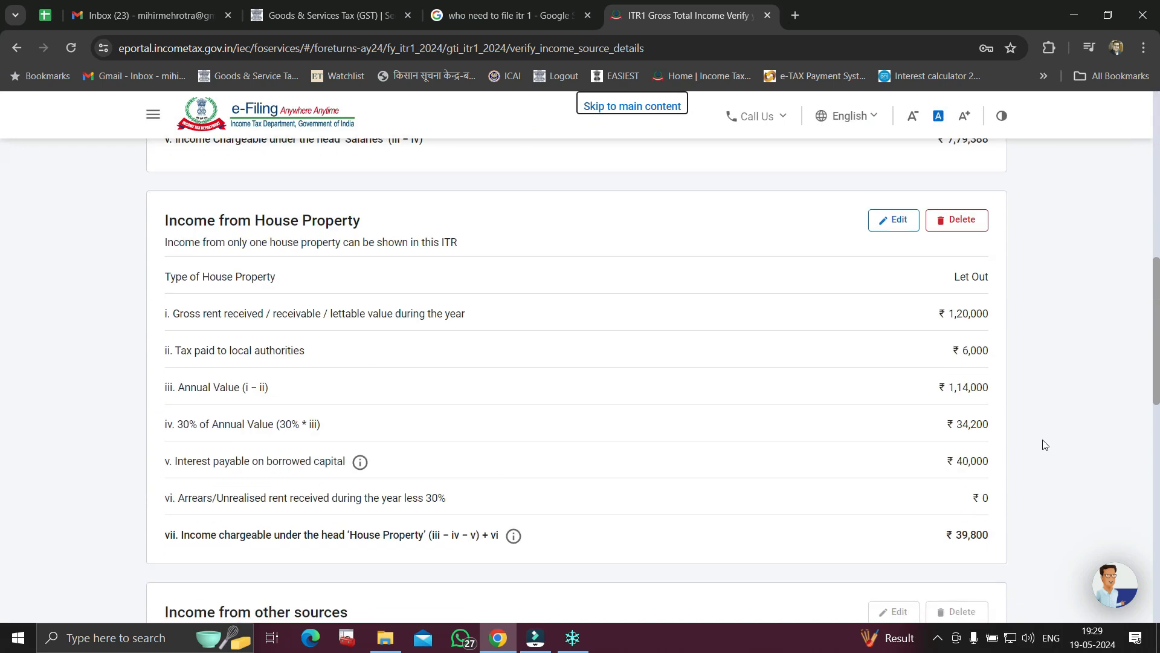
{"action": "scroll", "coordinate": [1045, 445], "scroll_direction": "down", "scroll_amount": 2}
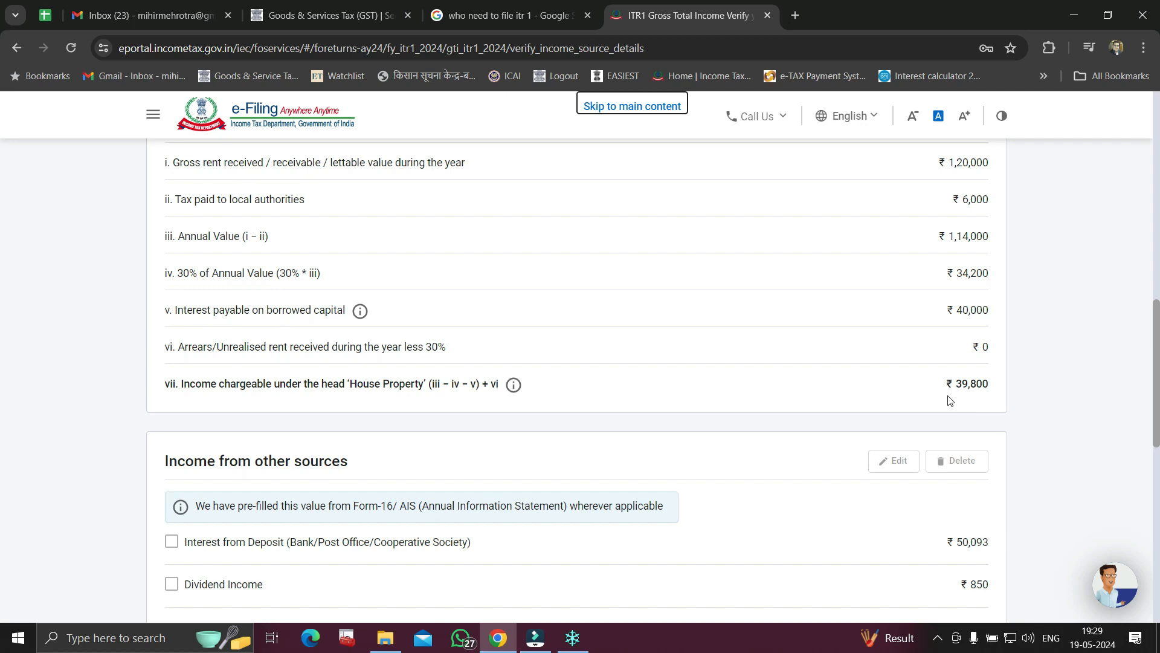
{"action": "scroll", "coordinate": [954, 399], "scroll_direction": "down", "scroll_amount": 3}
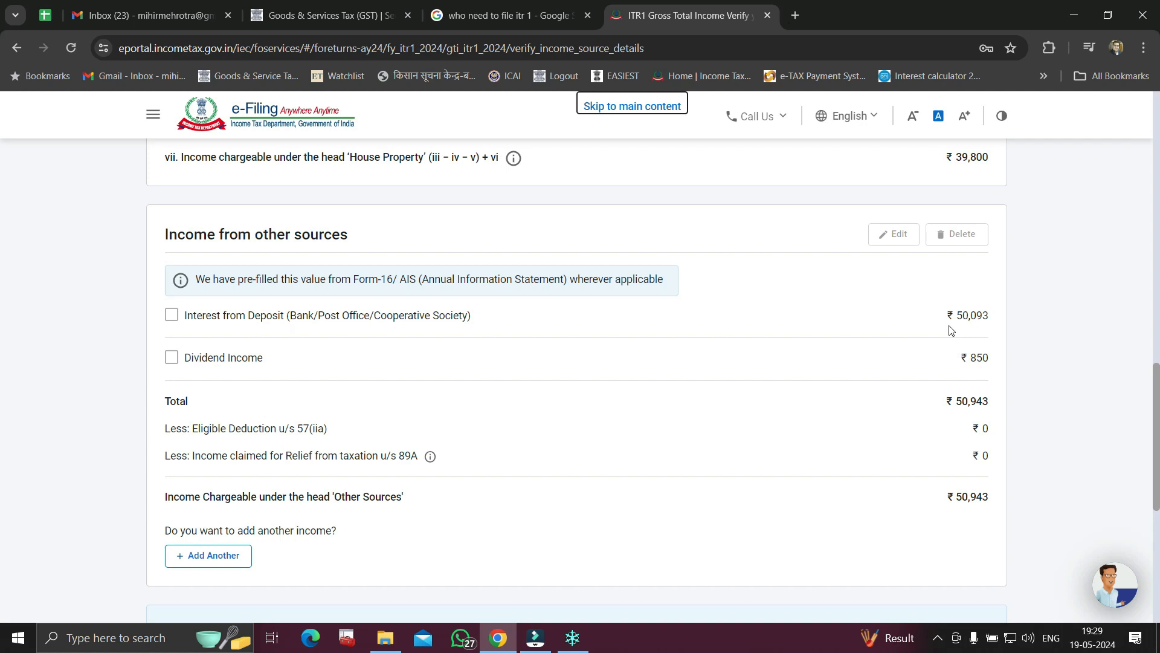
Tick the ₹50,093 Interest from Deposit entry under Income from other sources
{"action": "left_click_drag", "start_coordinate": [958, 317], "coordinate": [989, 321]}
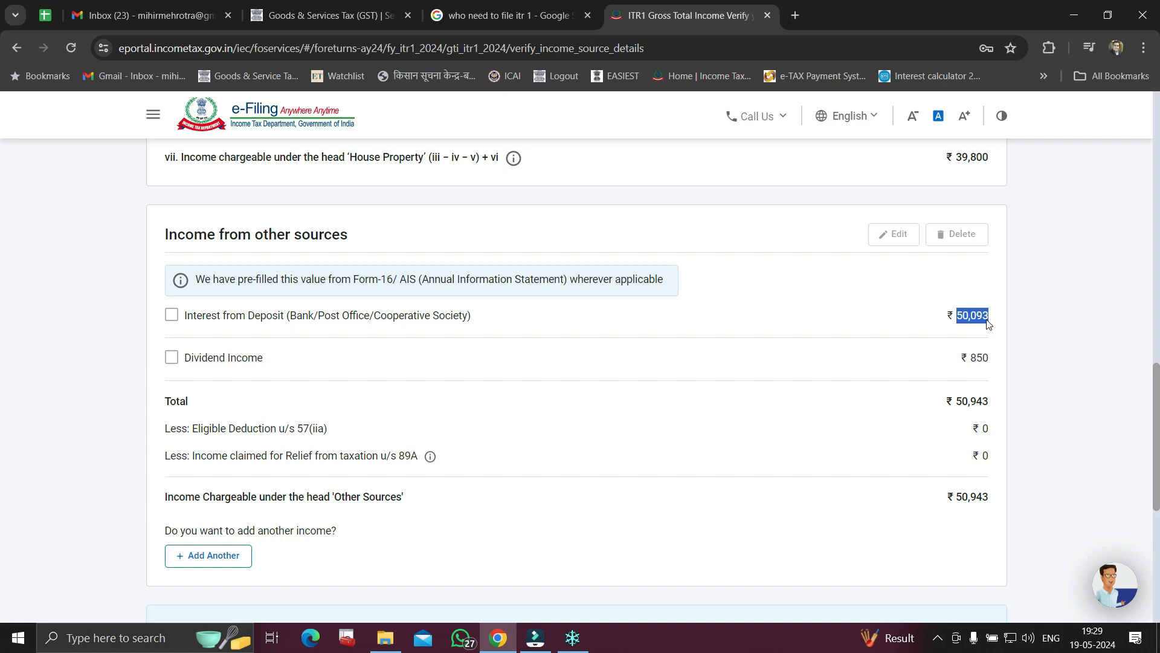
{"action": "left_click", "coordinate": [913, 479]}
{"action": "left_click", "coordinate": [171, 315]}
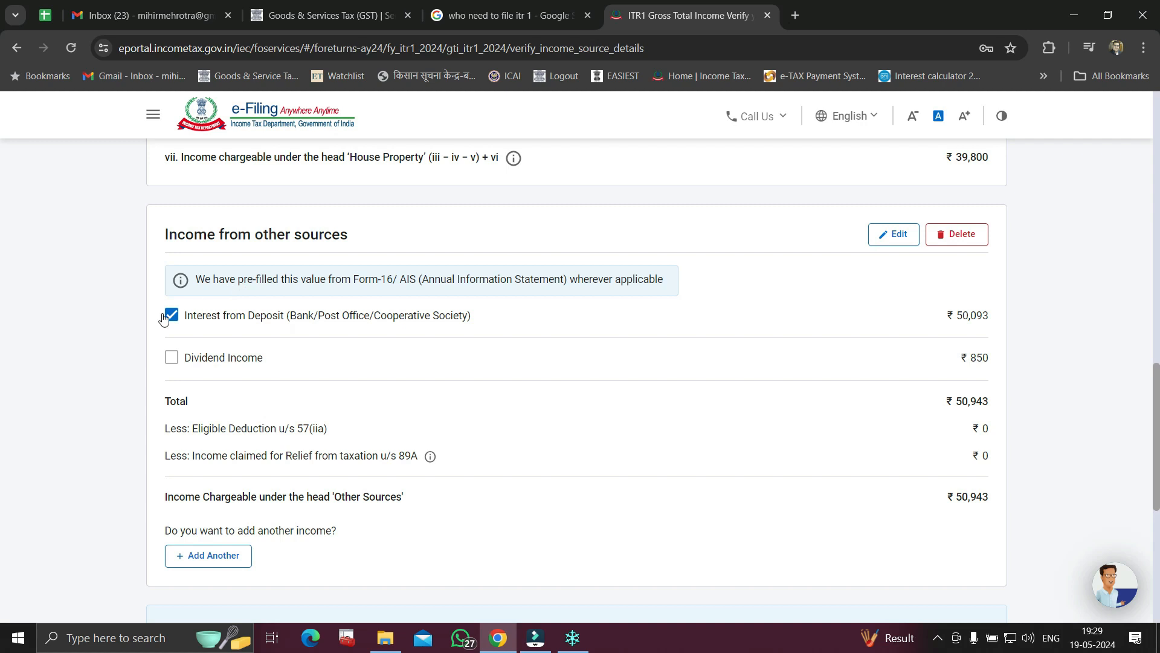
{"action": "left_click", "coordinate": [896, 239]}
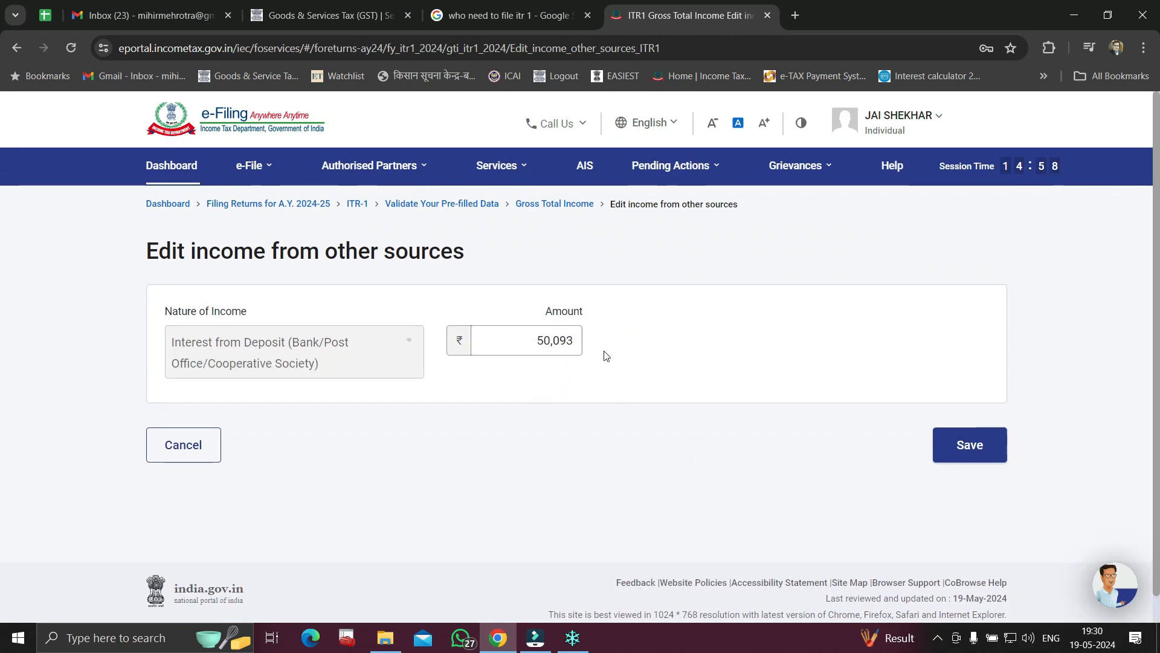
{"action": "left_click", "coordinate": [970, 445]}
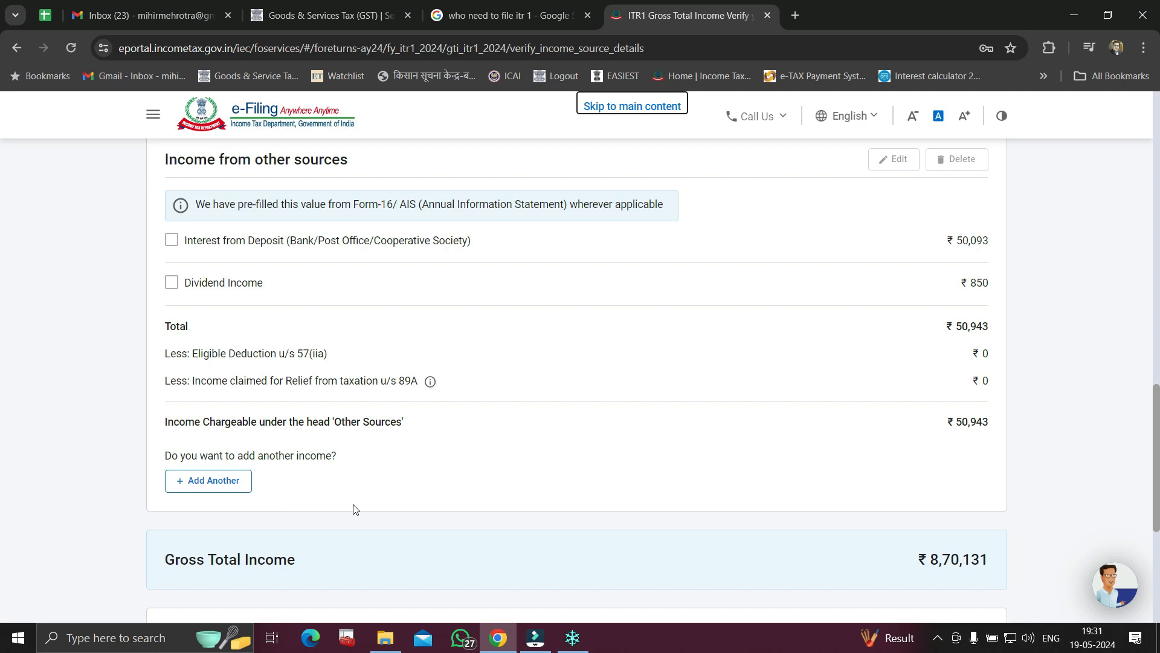
Add another other-sources entry, answering Yes to any other income with amount ₹10,000
{"action": "left_click", "coordinate": [205, 486]}
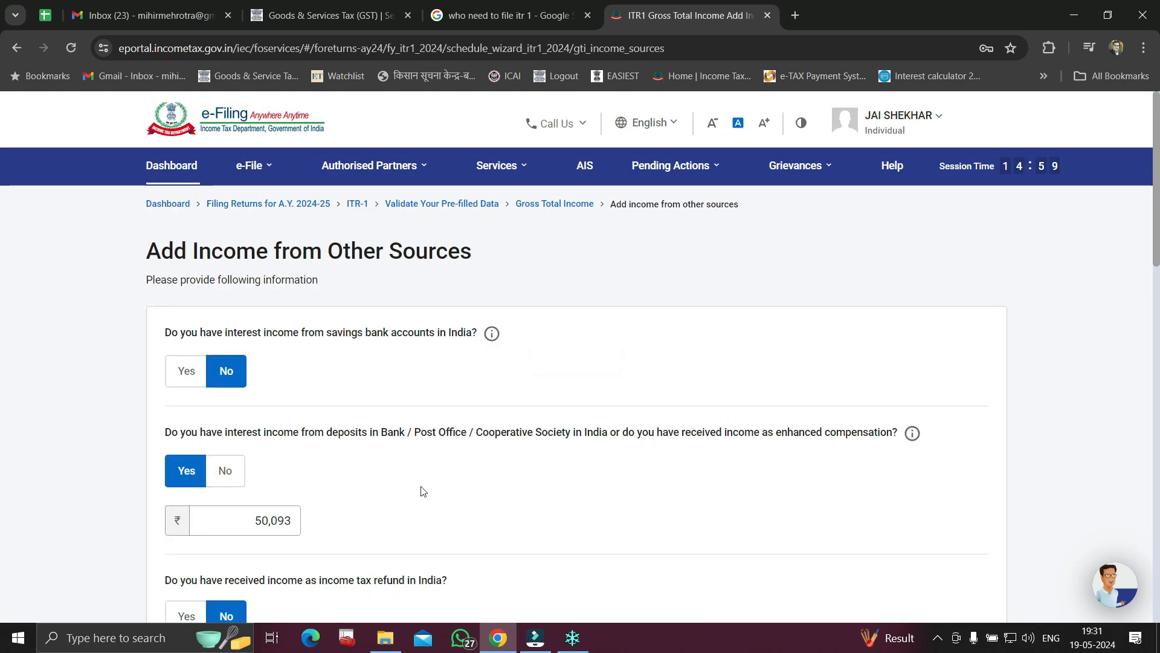
{"action": "scroll", "coordinate": [426, 487], "scroll_direction": "down", "scroll_amount": 10}
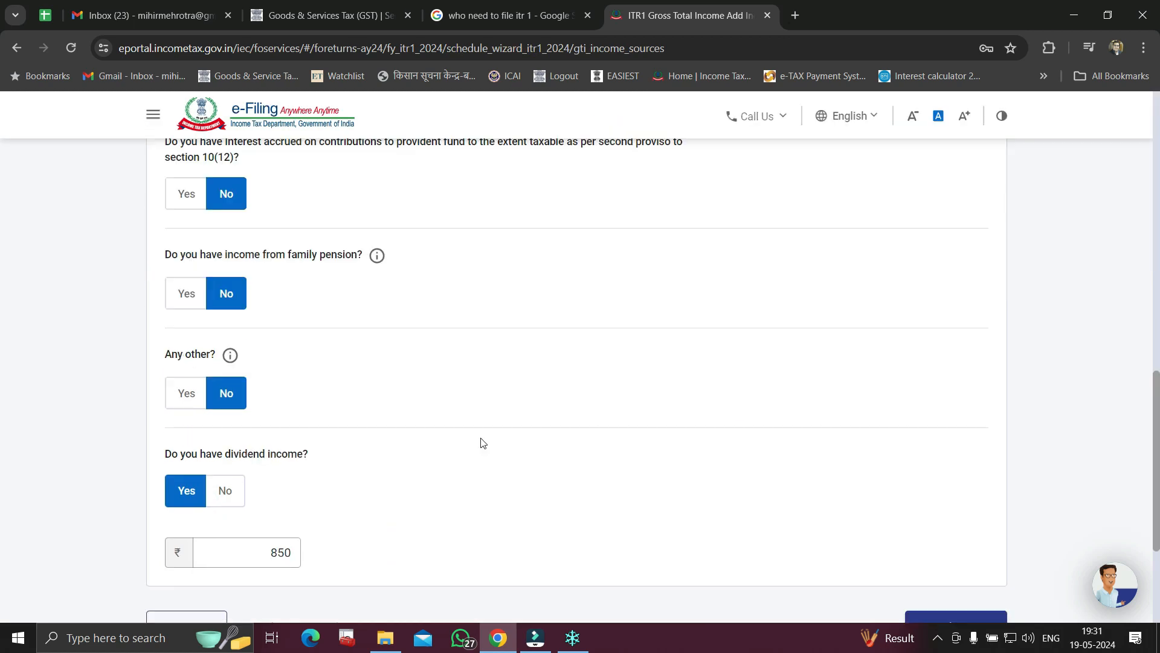
{"action": "left_click", "coordinate": [180, 400]}
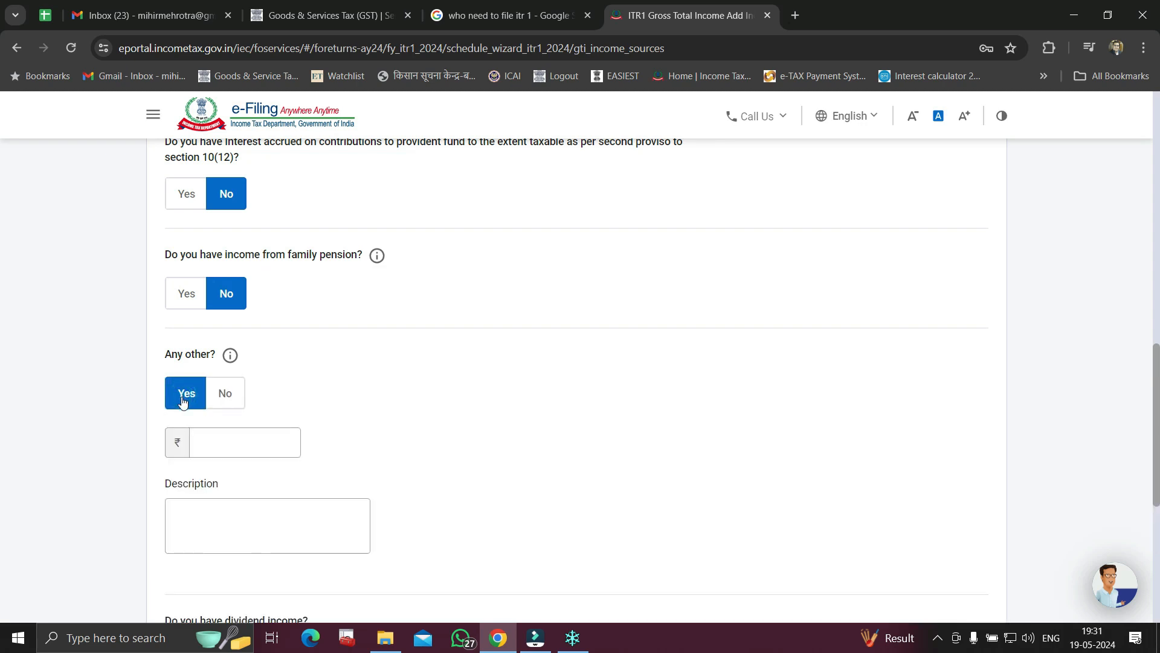
{"action": "scroll", "coordinate": [478, 472], "scroll_direction": "down", "scroll_amount": 1}
{"action": "scroll", "coordinate": [491, 472], "scroll_direction": "down", "scroll_amount": 1}
{"action": "left_click", "coordinate": [256, 365]}
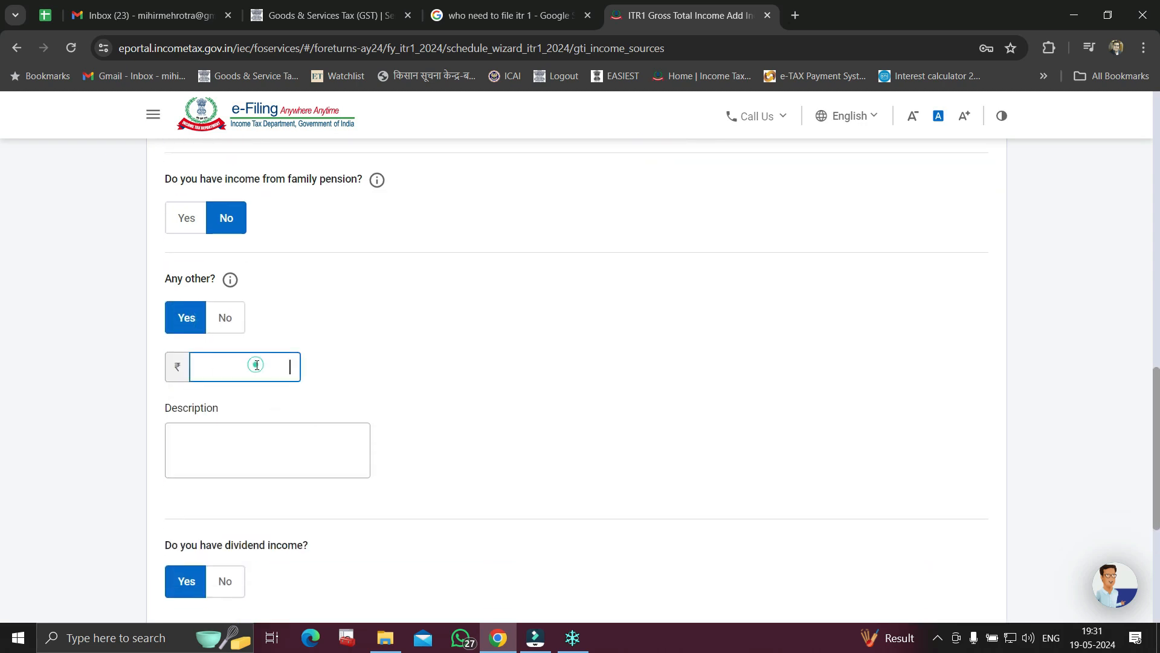
{"action": "type", "text": "10000"}
{"action": "left_click", "coordinate": [236, 449]}
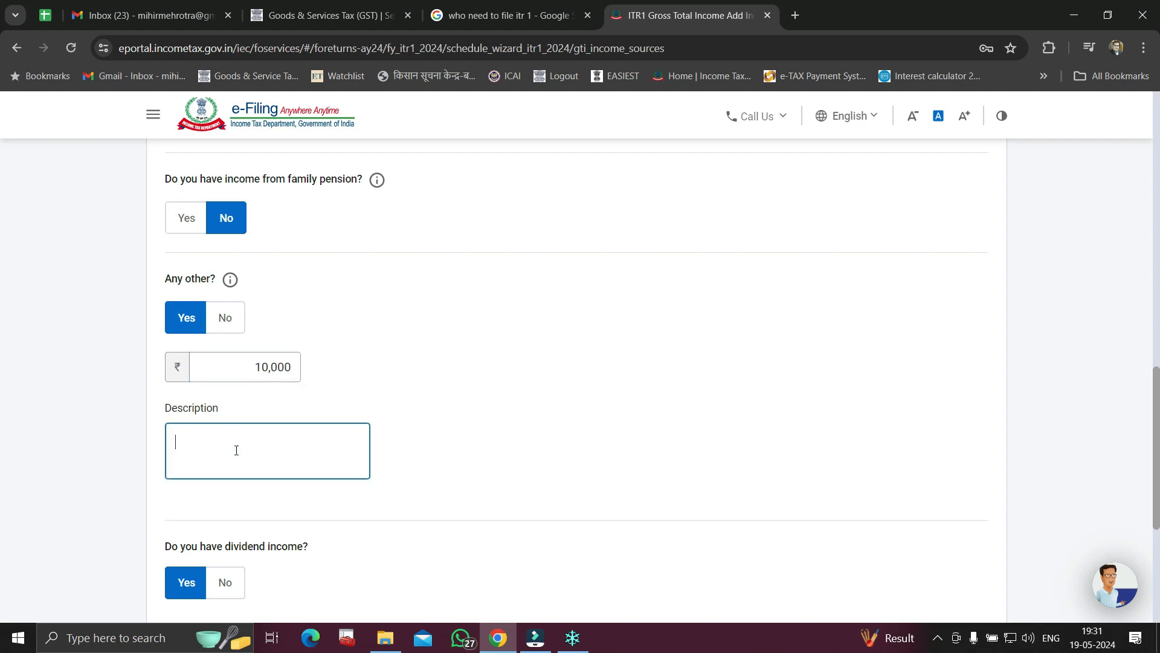
Describe the entry as 'tution income' and submit the other-sources details
{"action": "type", "text": "tution income"}
{"action": "left_click", "coordinate": [710, 432]}
{"action": "scroll", "coordinate": [697, 445], "scroll_direction": "down", "scroll_amount": 4}
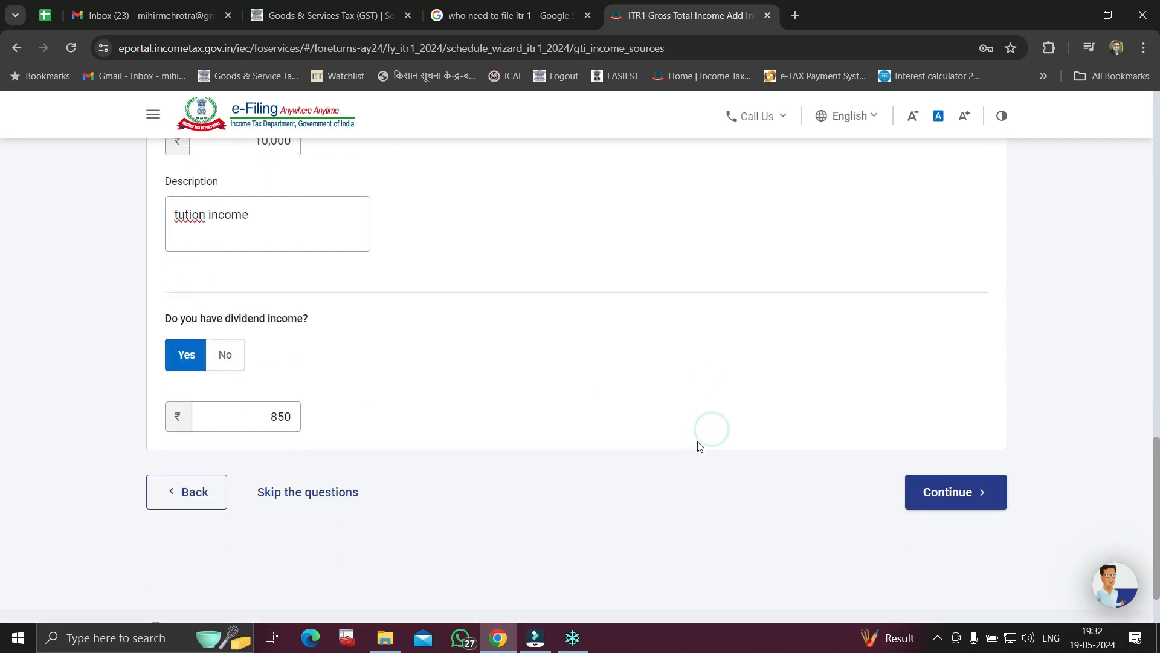
{"action": "left_click", "coordinate": [971, 491]}
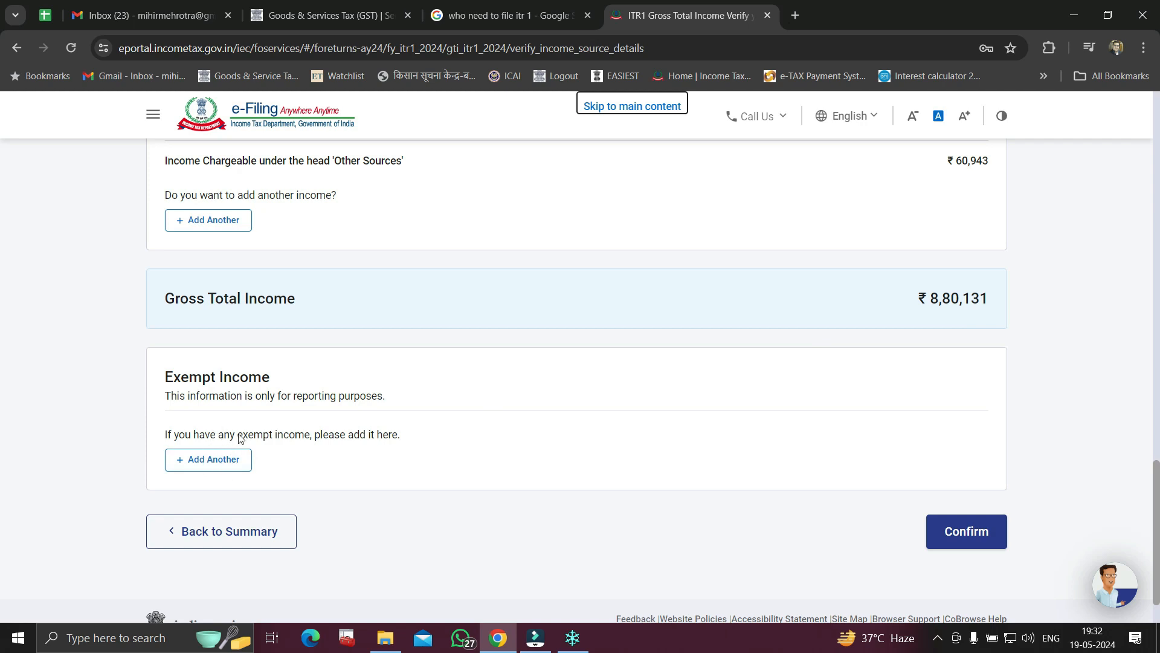
{"action": "left_click_drag", "start_coordinate": [237, 435], "coordinate": [427, 455]}
{"action": "left_click", "coordinate": [339, 465]}
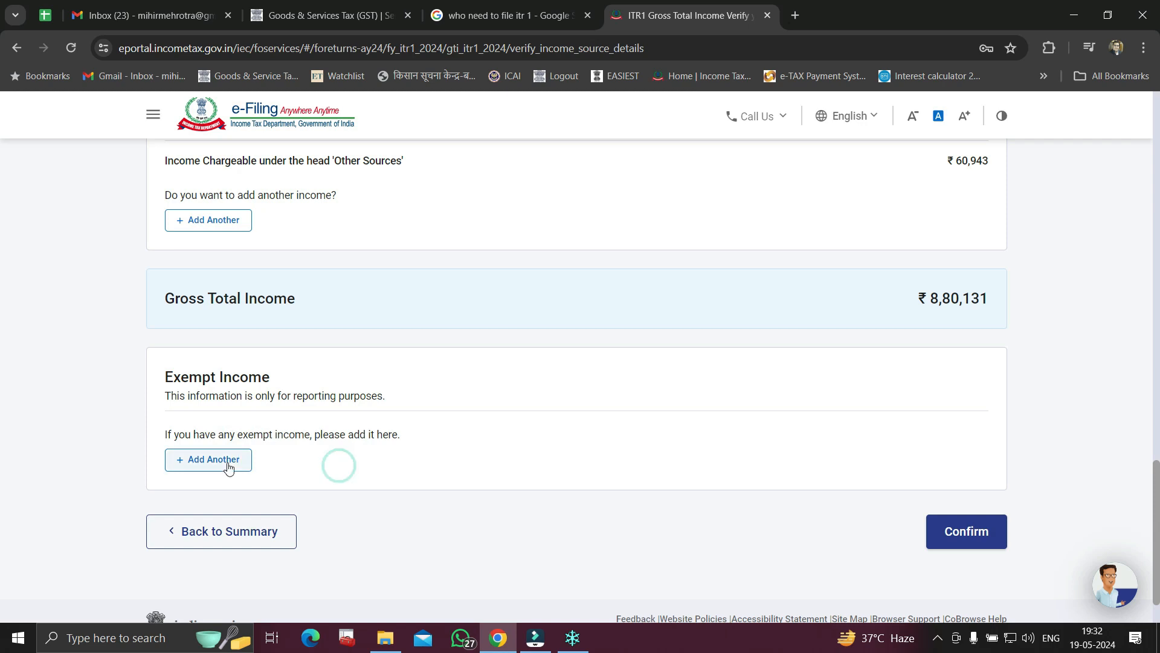
Confirm Gross Total Income of ₹8,80,131 and open the ₹0 Total Deductions section
{"action": "left_click", "coordinate": [974, 539]}
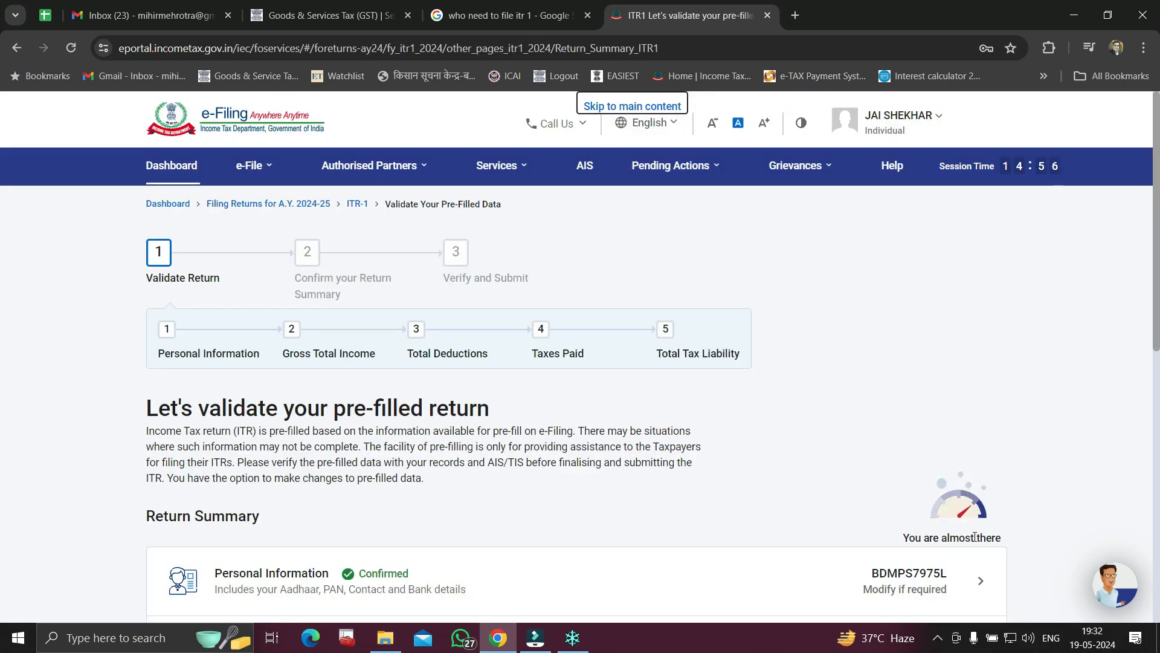
{"action": "scroll", "coordinate": [975, 536], "scroll_direction": "down", "scroll_amount": 5}
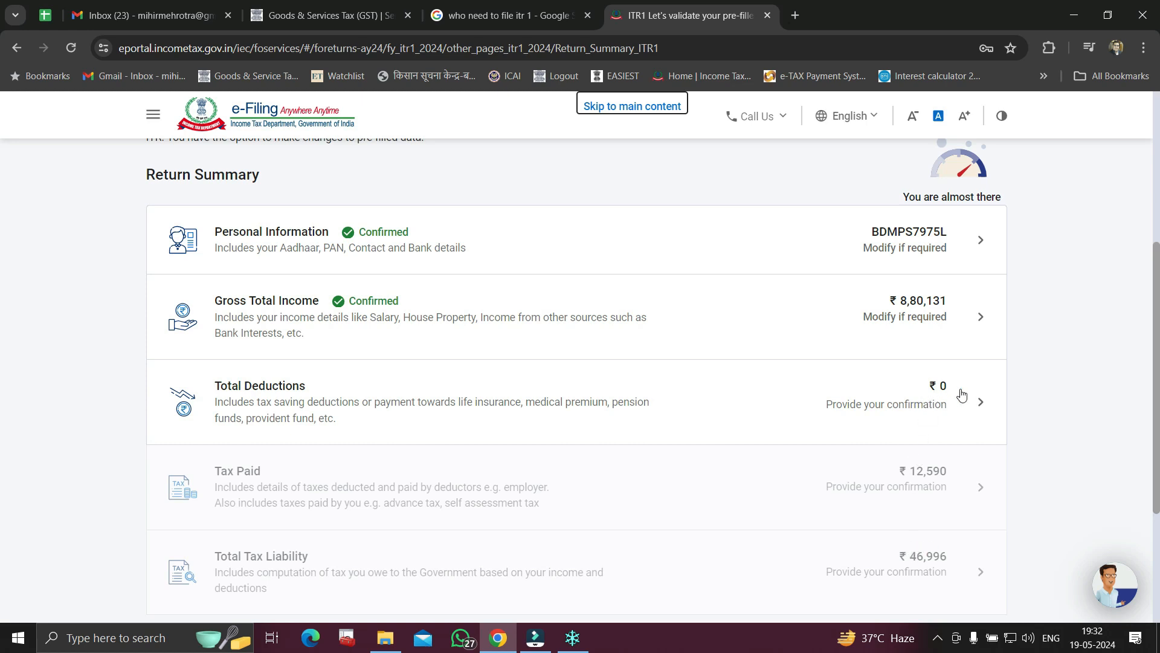
{"action": "left_click", "coordinate": [939, 393]}
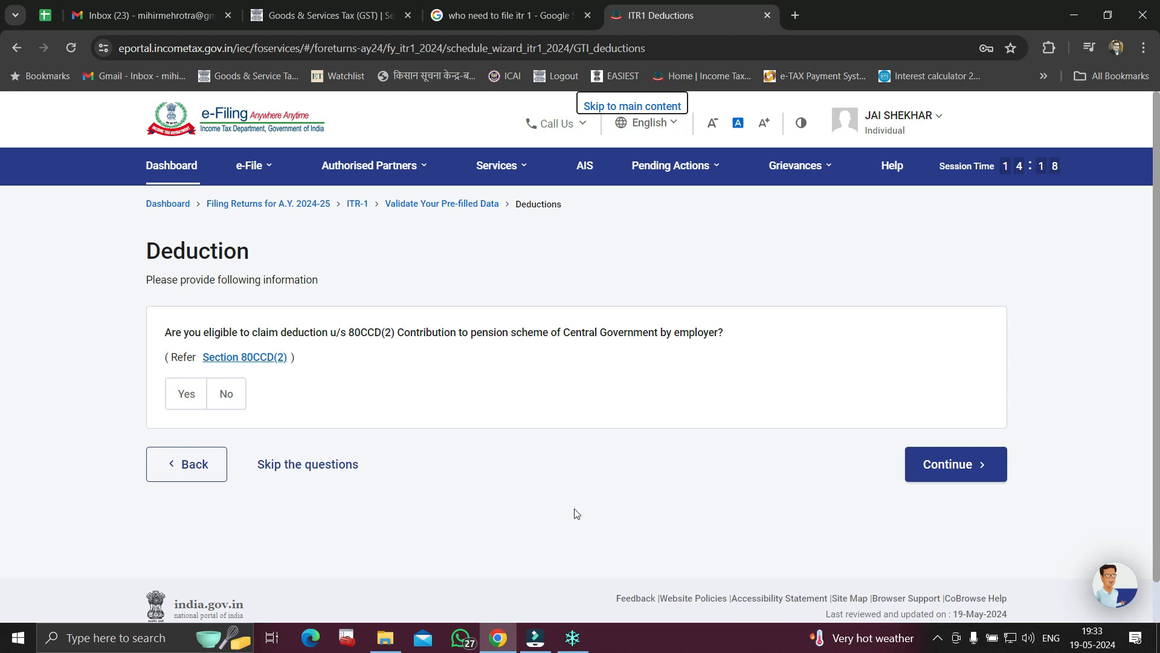
{"action": "left_click", "coordinate": [200, 466]}
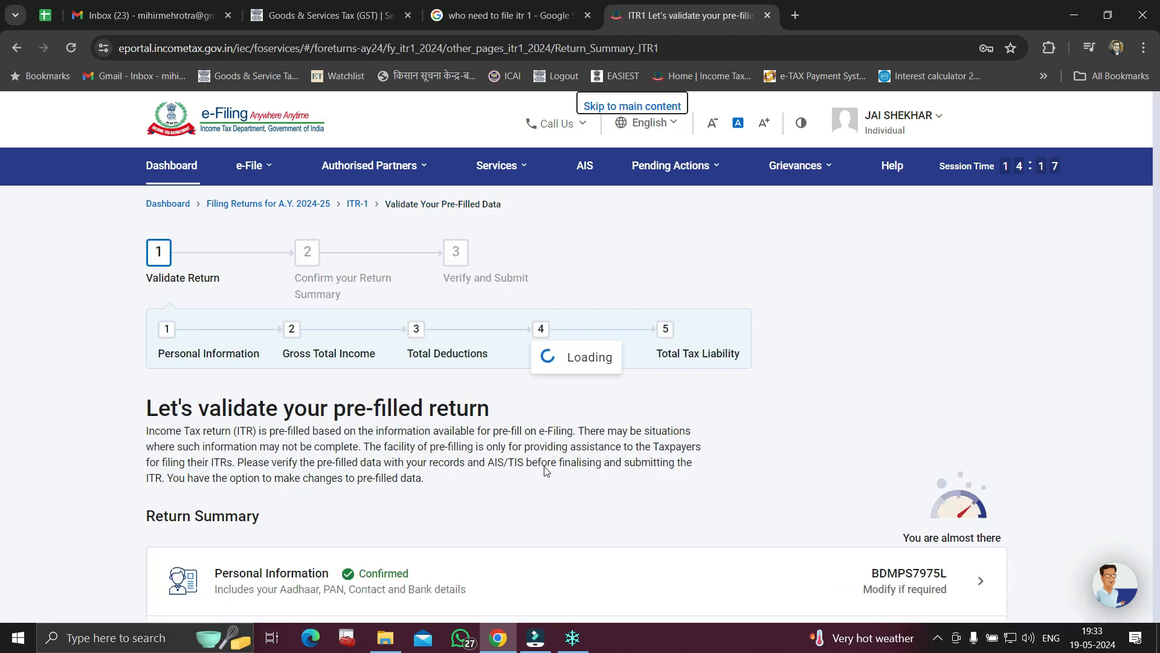
{"action": "scroll", "coordinate": [618, 451], "scroll_direction": "down", "scroll_amount": 5}
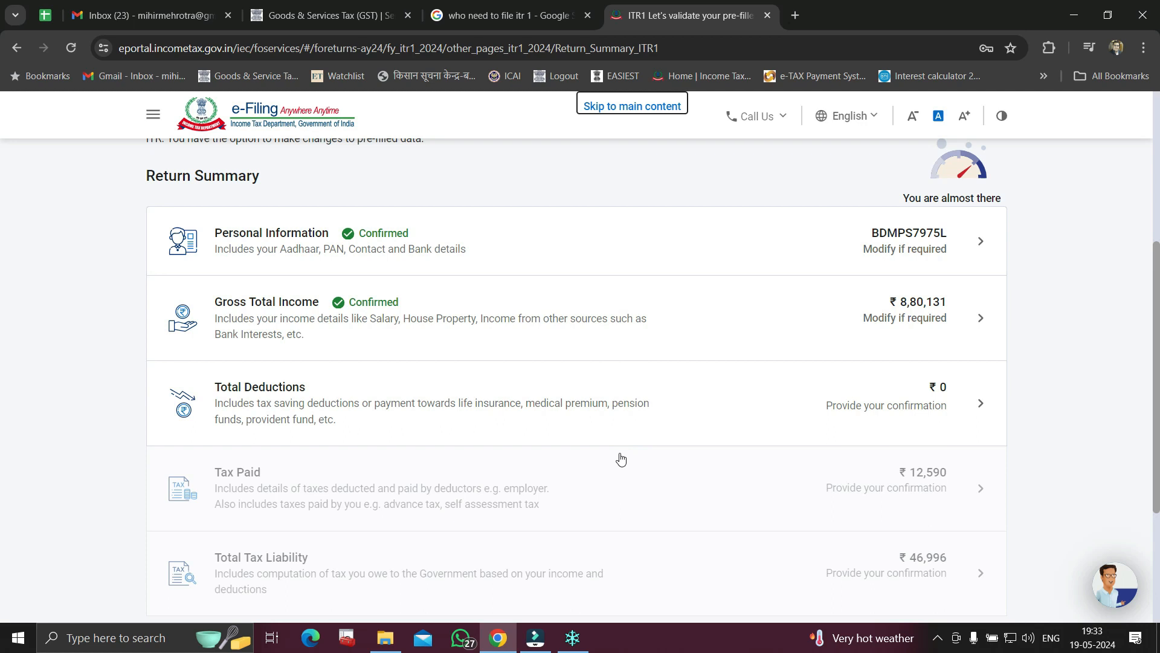
{"action": "left_click", "coordinate": [894, 403]}
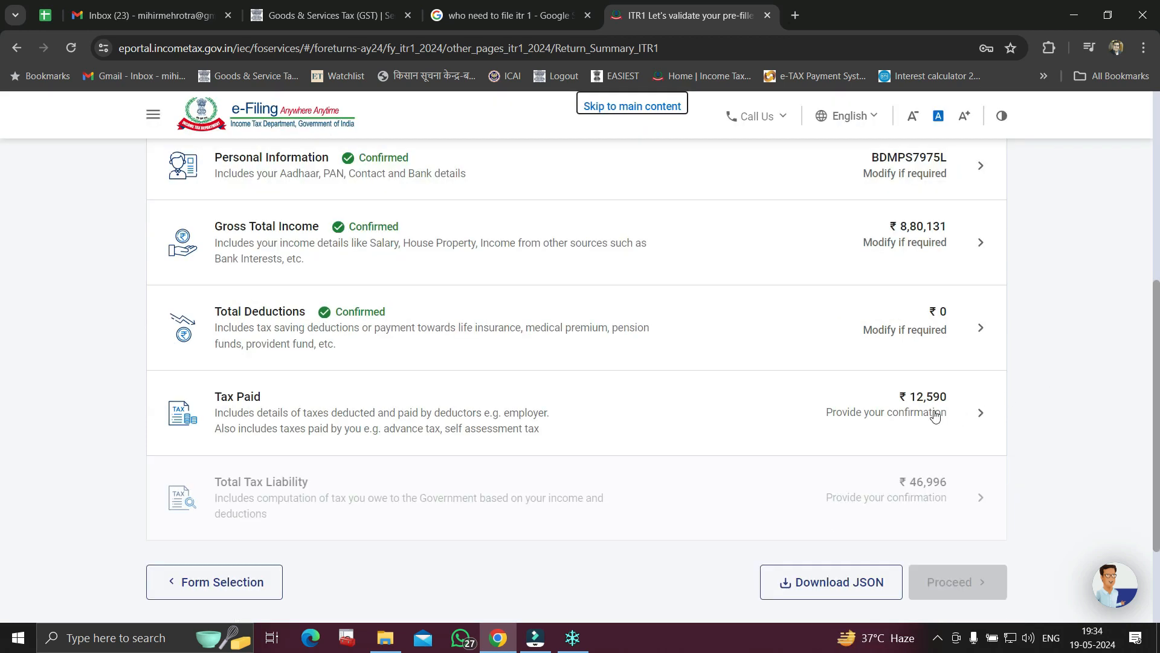
Review Taxes Paid, expanding the ₹9,000 TDS on salary, and confirm the ₹12,590 total
{"action": "left_click", "coordinate": [934, 413]}
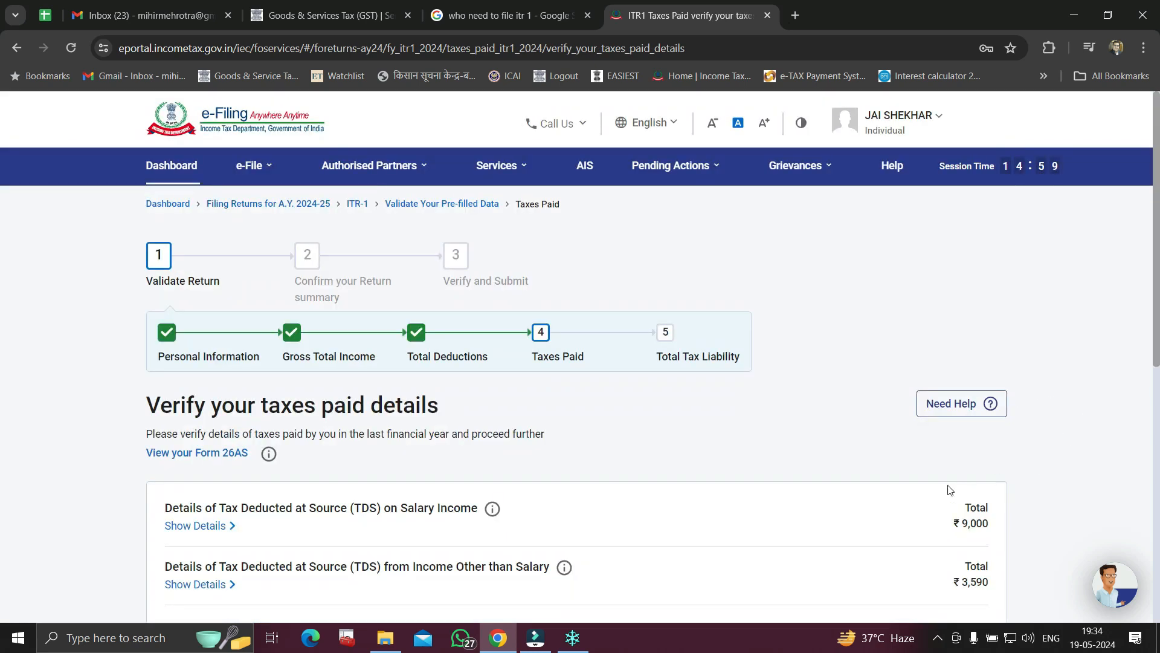
{"action": "scroll", "coordinate": [949, 487], "scroll_direction": "down", "scroll_amount": 4}
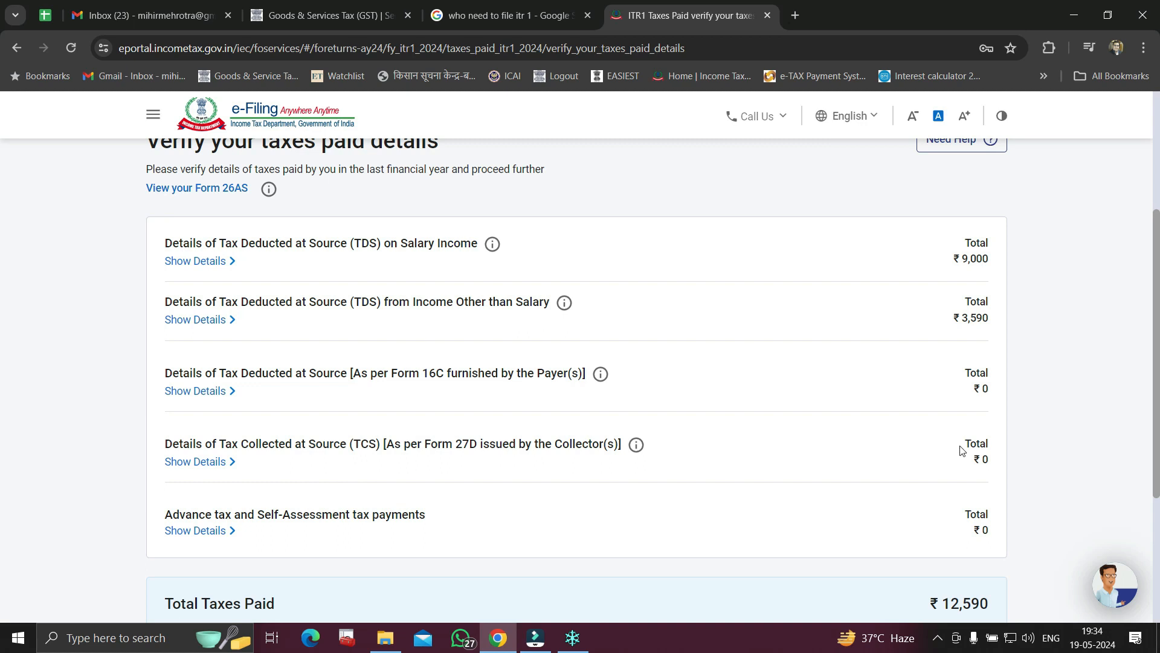
{"action": "scroll", "coordinate": [1018, 347], "scroll_direction": "down", "scroll_amount": 4}
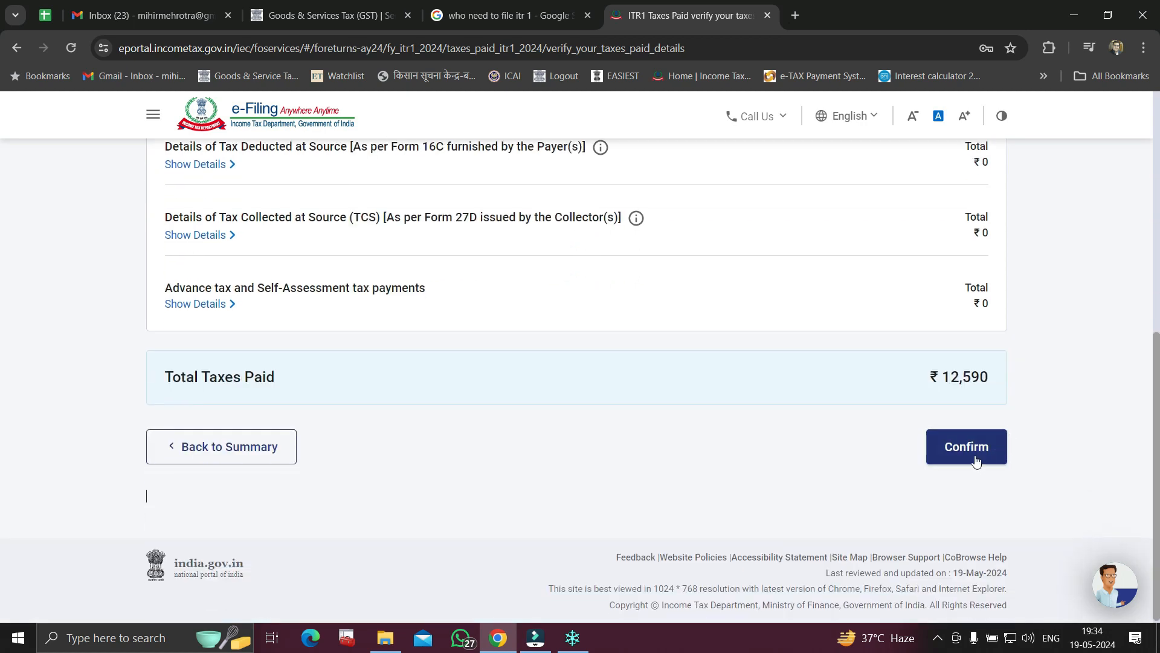
{"action": "scroll", "coordinate": [974, 455], "scroll_direction": "up", "scroll_amount": 5}
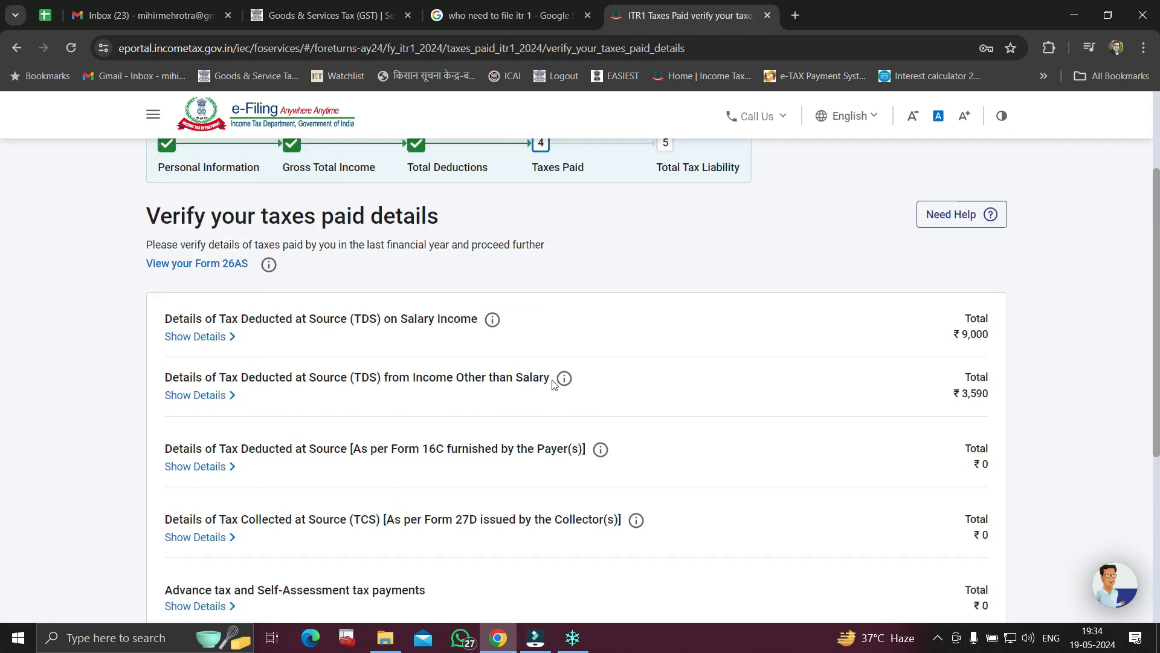
{"action": "left_click", "coordinate": [209, 339]}
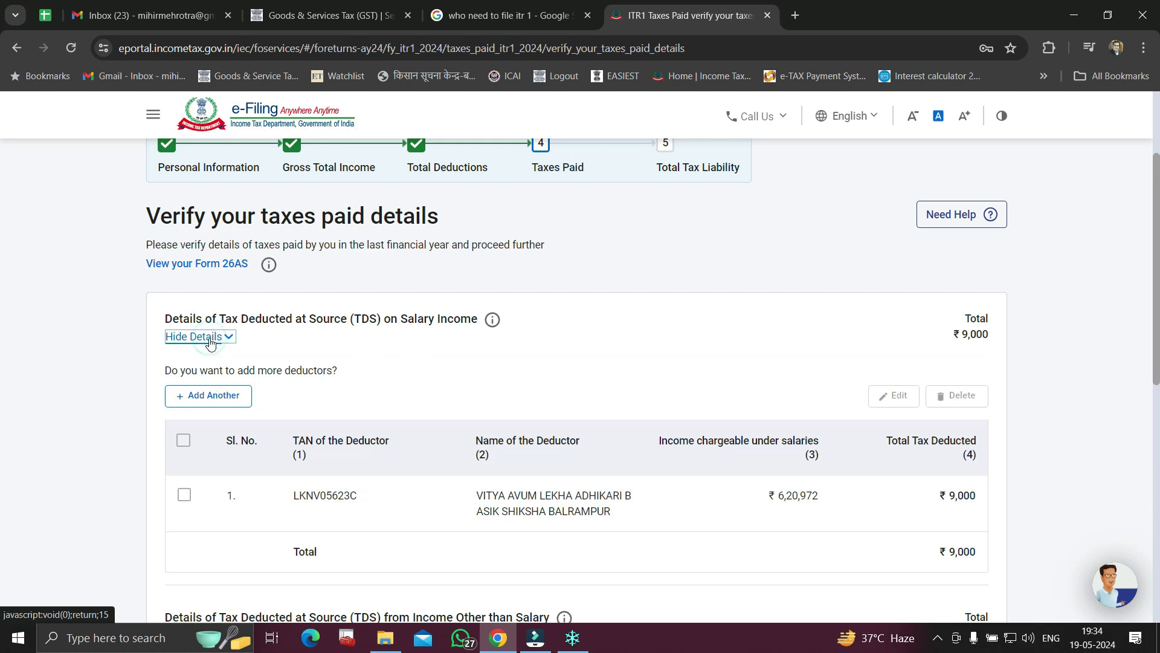
{"action": "scroll", "coordinate": [764, 523], "scroll_direction": "down", "scroll_amount": 3}
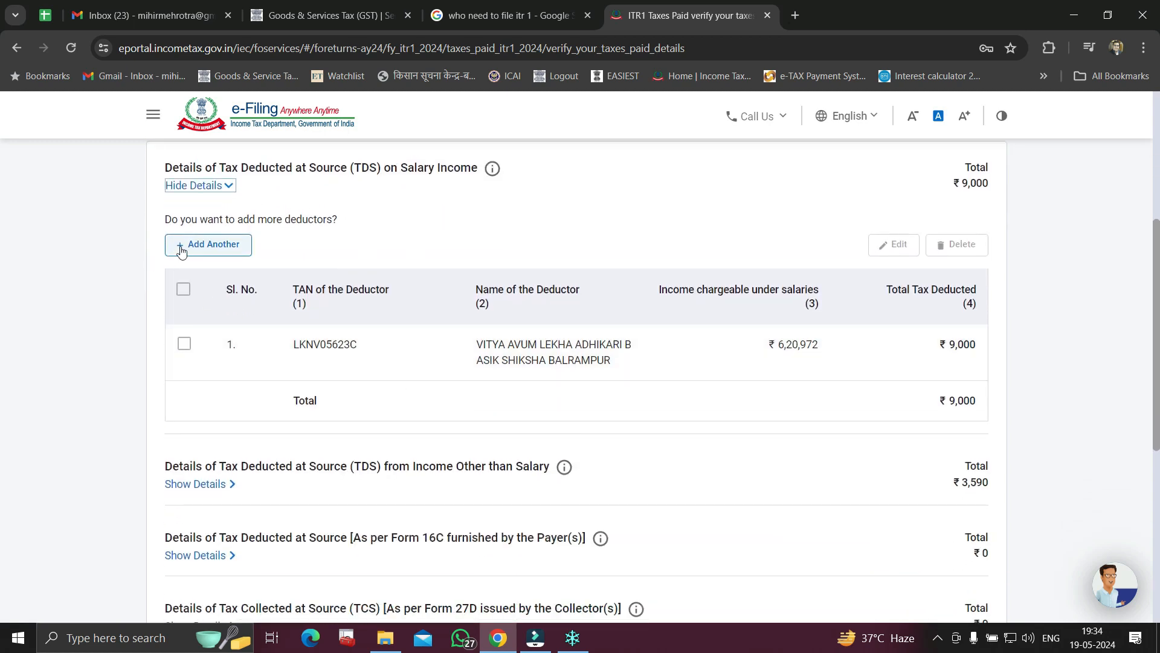
{"action": "scroll", "coordinate": [846, 406], "scroll_direction": "down", "scroll_amount": 7}
{"action": "left_click", "coordinate": [970, 459]}
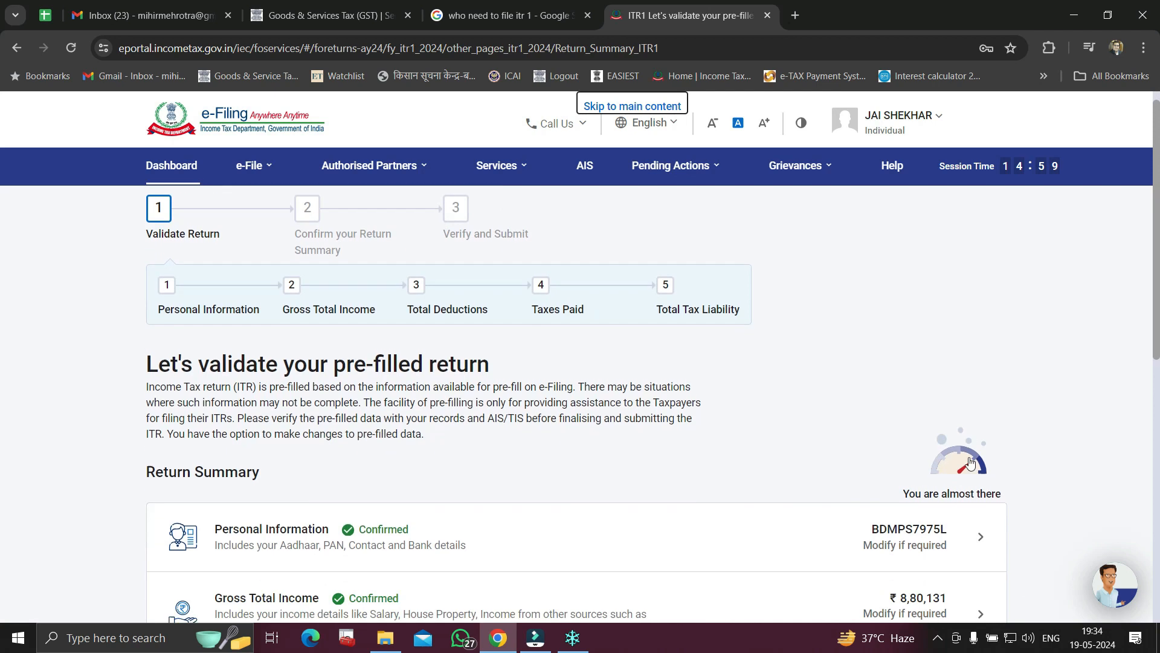
{"action": "scroll", "coordinate": [971, 492], "scroll_direction": "down", "scroll_amount": 8}
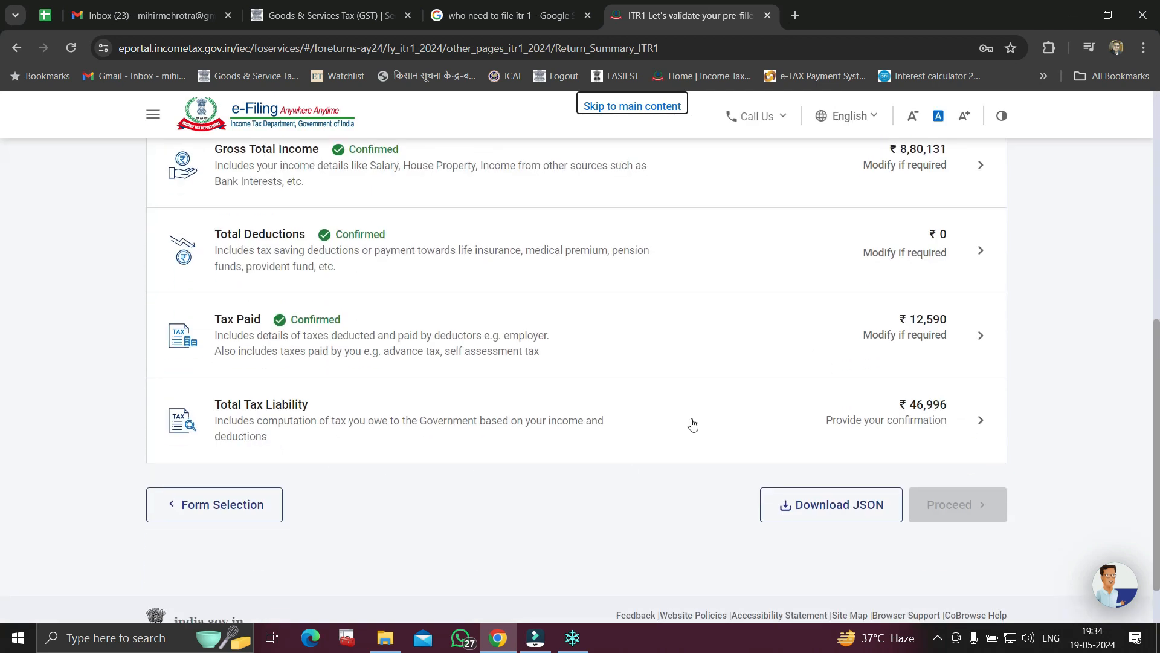
{"action": "left_click", "coordinate": [930, 421]}
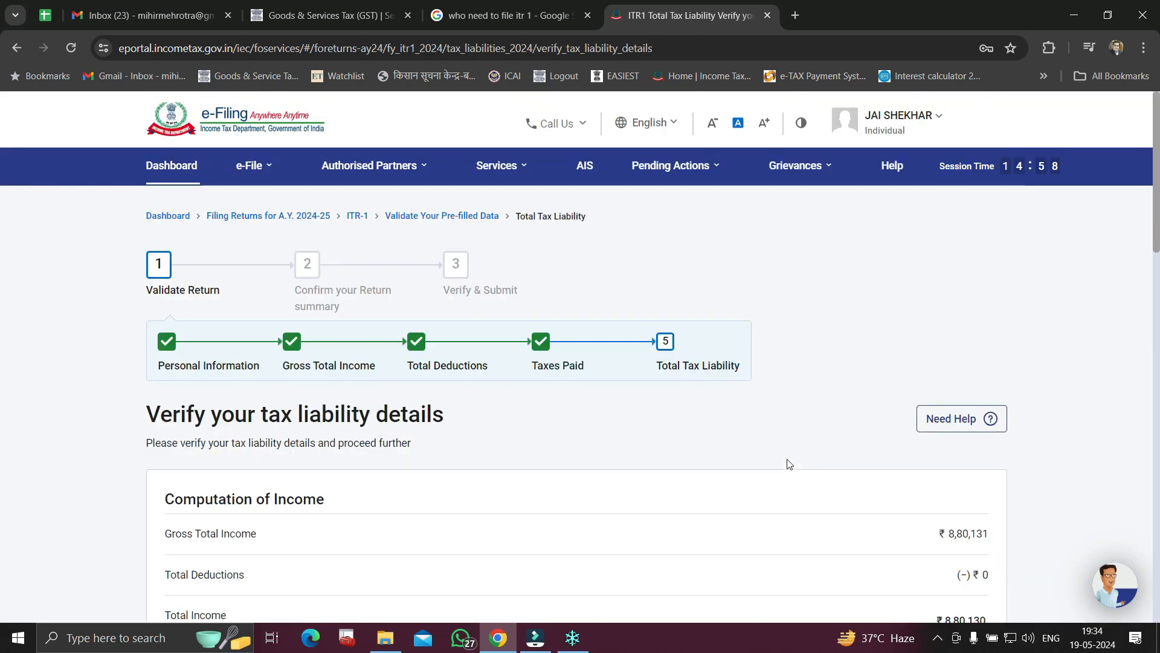
{"action": "scroll", "coordinate": [787, 464], "scroll_direction": "down", "scroll_amount": 10}
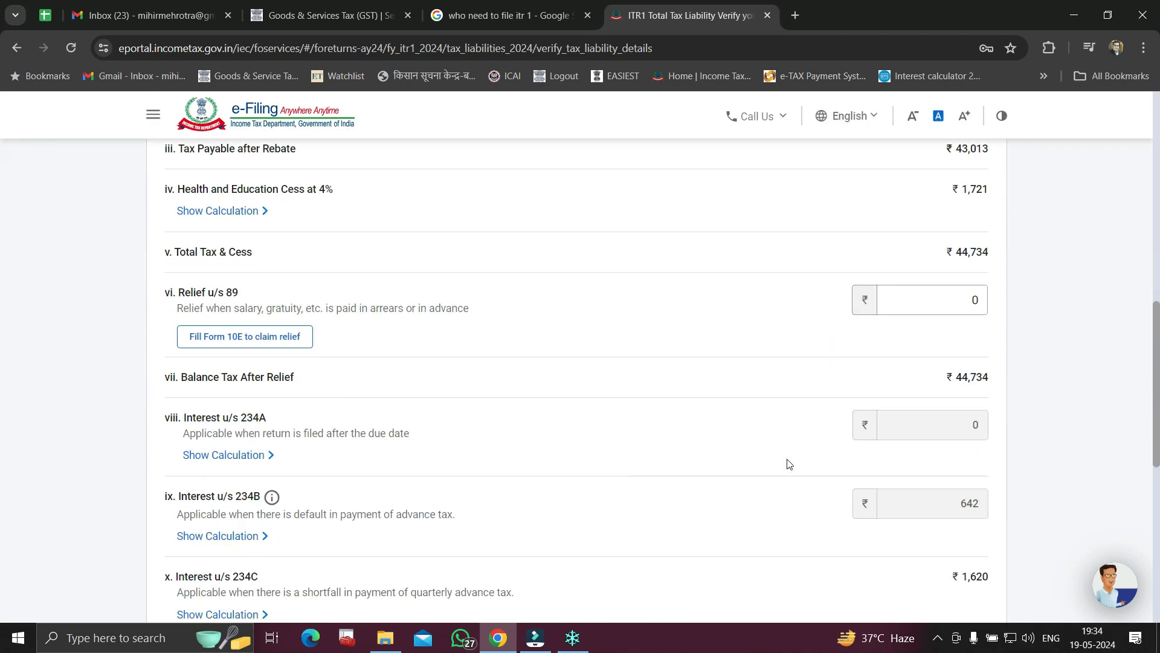
{"action": "scroll", "coordinate": [787, 464], "scroll_direction": "down", "scroll_amount": 6}
{"action": "scroll", "coordinate": [788, 464], "scroll_direction": "up", "scroll_amount": 11}
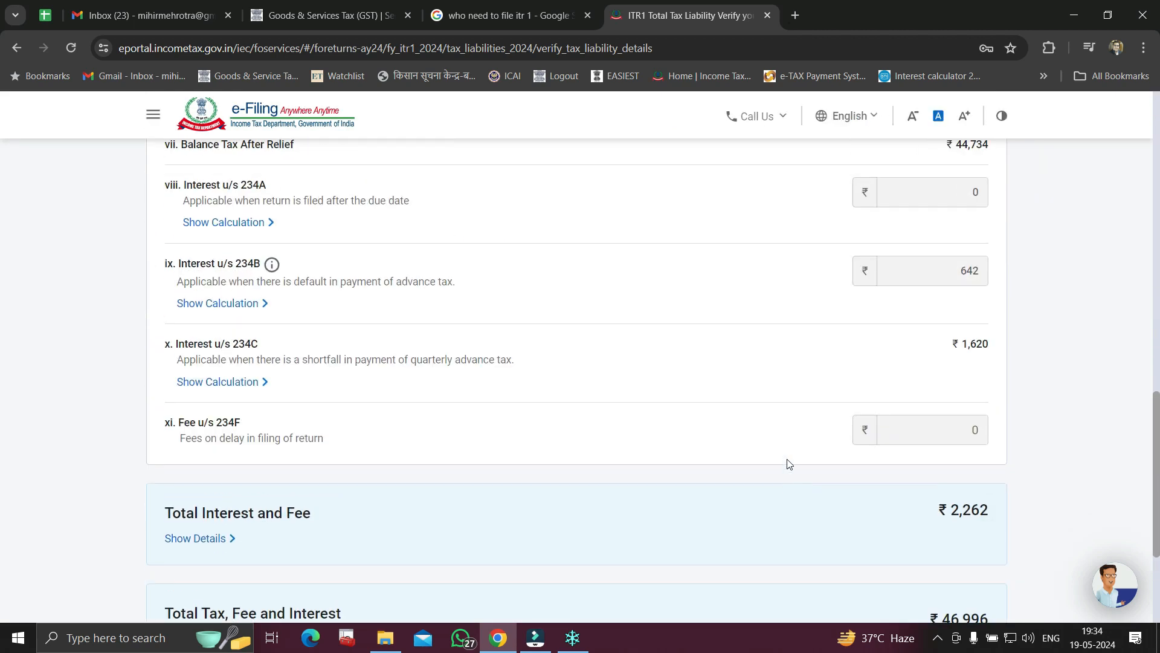
{"action": "scroll", "coordinate": [787, 463], "scroll_direction": "up", "scroll_amount": 5}
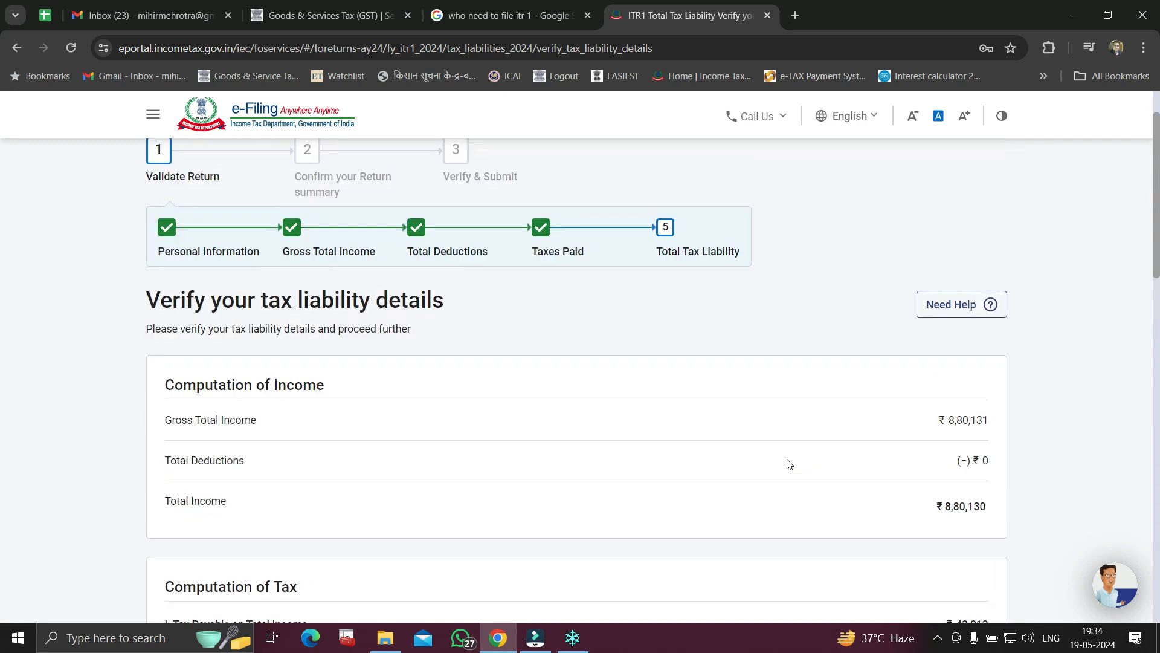
{"action": "scroll", "coordinate": [788, 463], "scroll_direction": "down", "scroll_amount": 3}
{"action": "scroll", "coordinate": [943, 366], "scroll_direction": "down", "scroll_amount": 3}
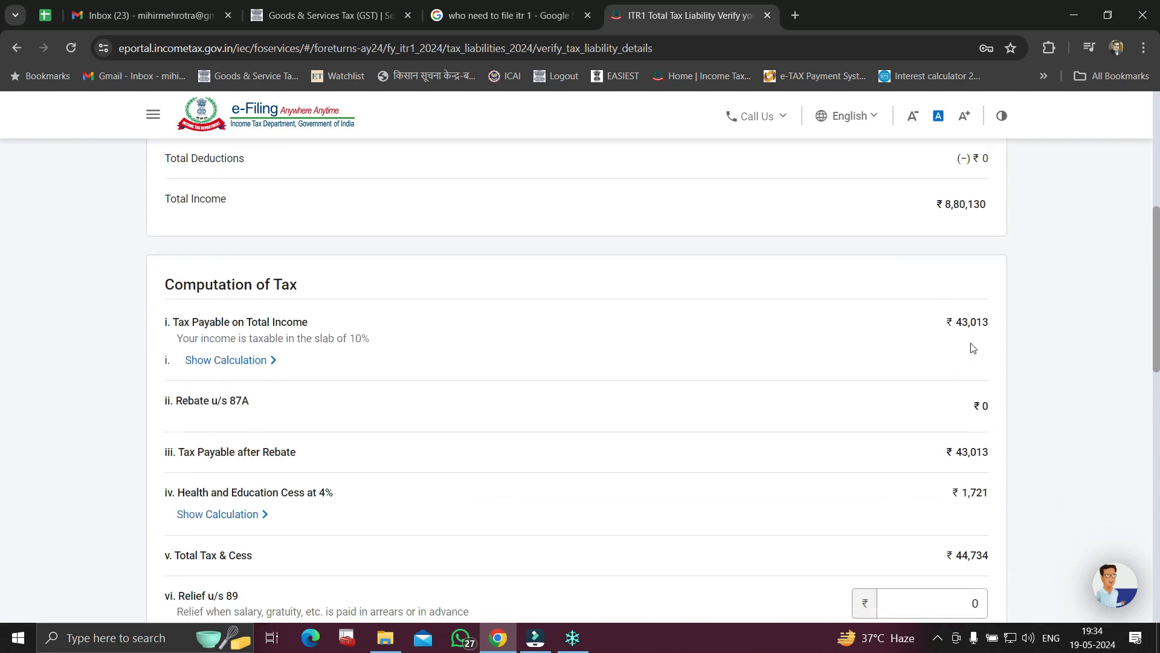
{"action": "scroll", "coordinate": [971, 348], "scroll_direction": "down", "scroll_amount": 2}
{"action": "left_click_drag", "start_coordinate": [945, 421], "coordinate": [992, 424]}
{"action": "scroll", "coordinate": [993, 423], "scroll_direction": "down", "scroll_amount": 3}
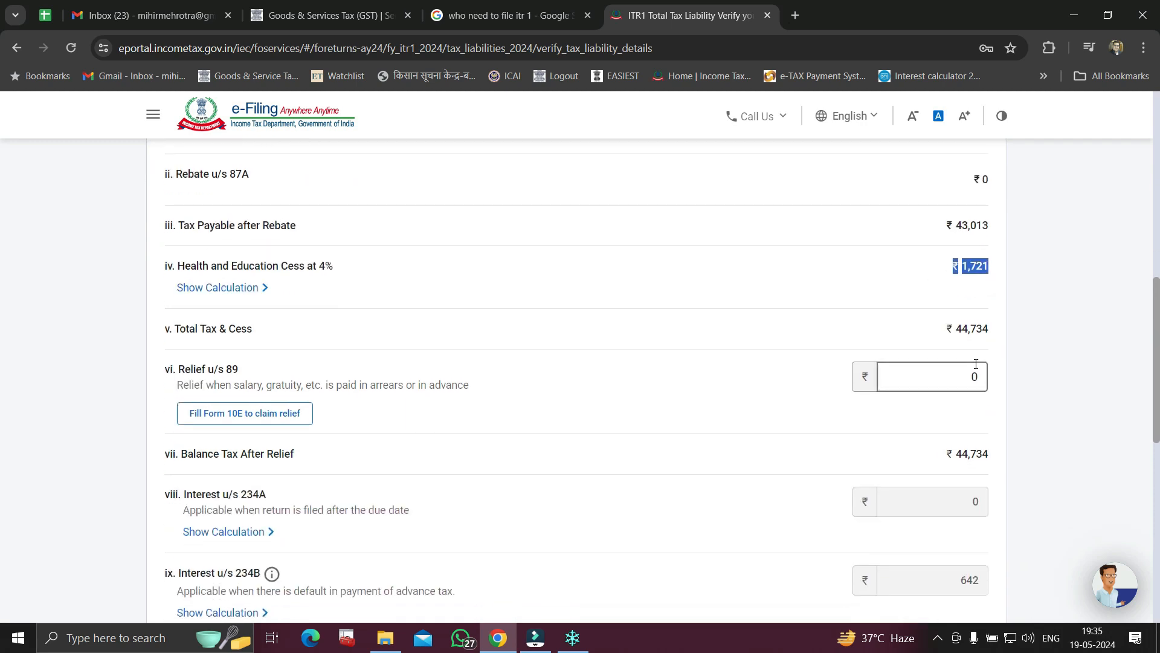
{"action": "left_click_drag", "start_coordinate": [951, 328], "coordinate": [989, 329]}
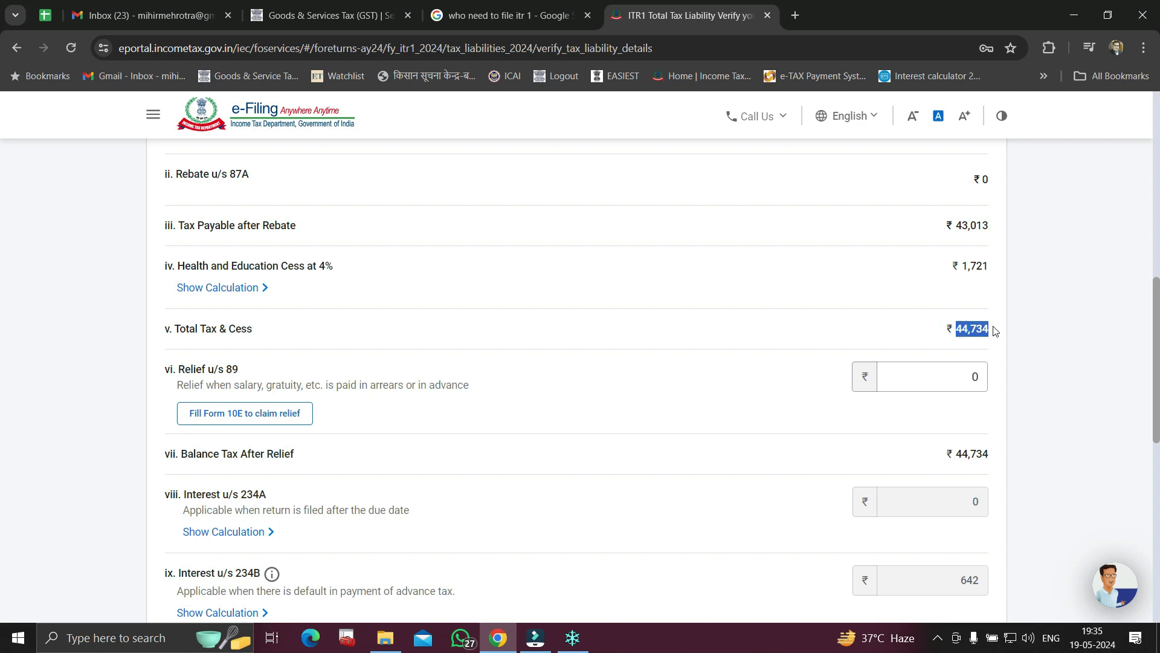
{"action": "scroll", "coordinate": [992, 329], "scroll_direction": "down", "scroll_amount": 3}
{"action": "scroll", "coordinate": [994, 330], "scroll_direction": "down", "scroll_amount": 3}
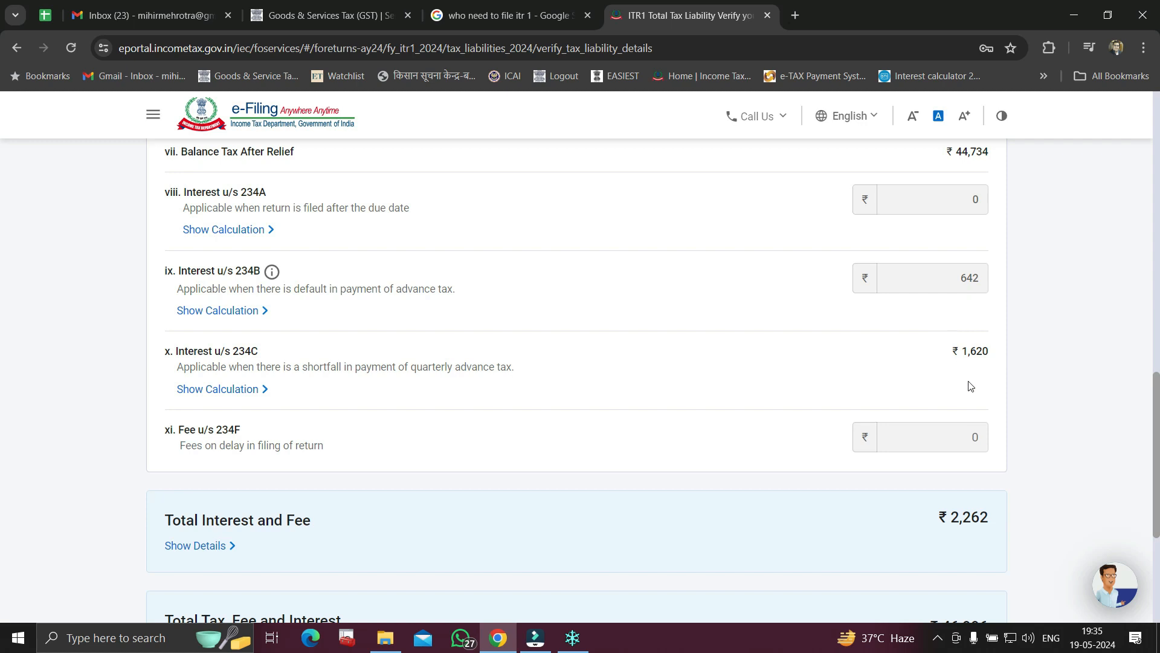
{"action": "scroll", "coordinate": [970, 385], "scroll_direction": "down", "scroll_amount": 3}
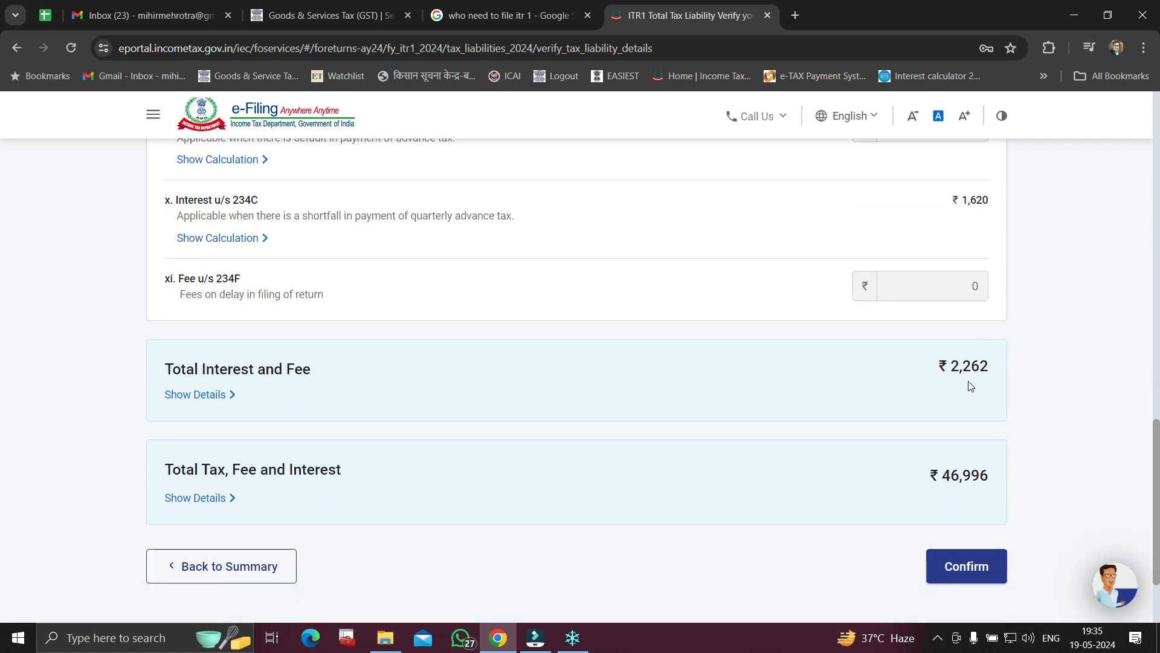
{"action": "left_click_drag", "start_coordinate": [951, 374], "coordinate": [991, 369]}
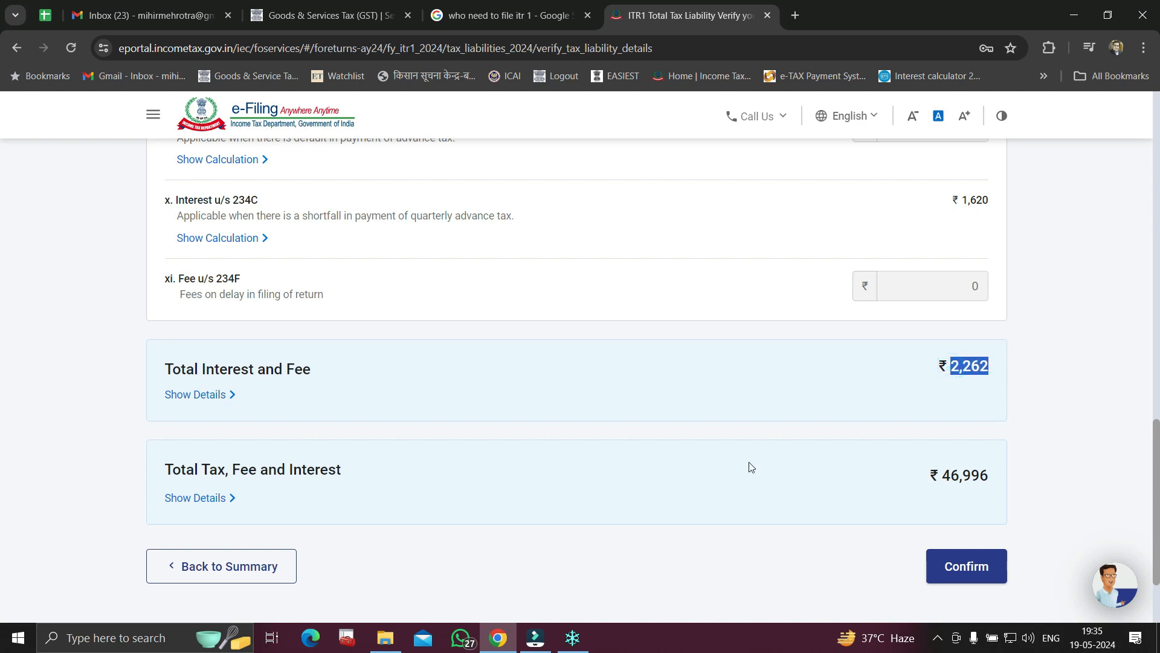
{"action": "scroll", "coordinate": [749, 467], "scroll_direction": "down", "scroll_amount": 2}
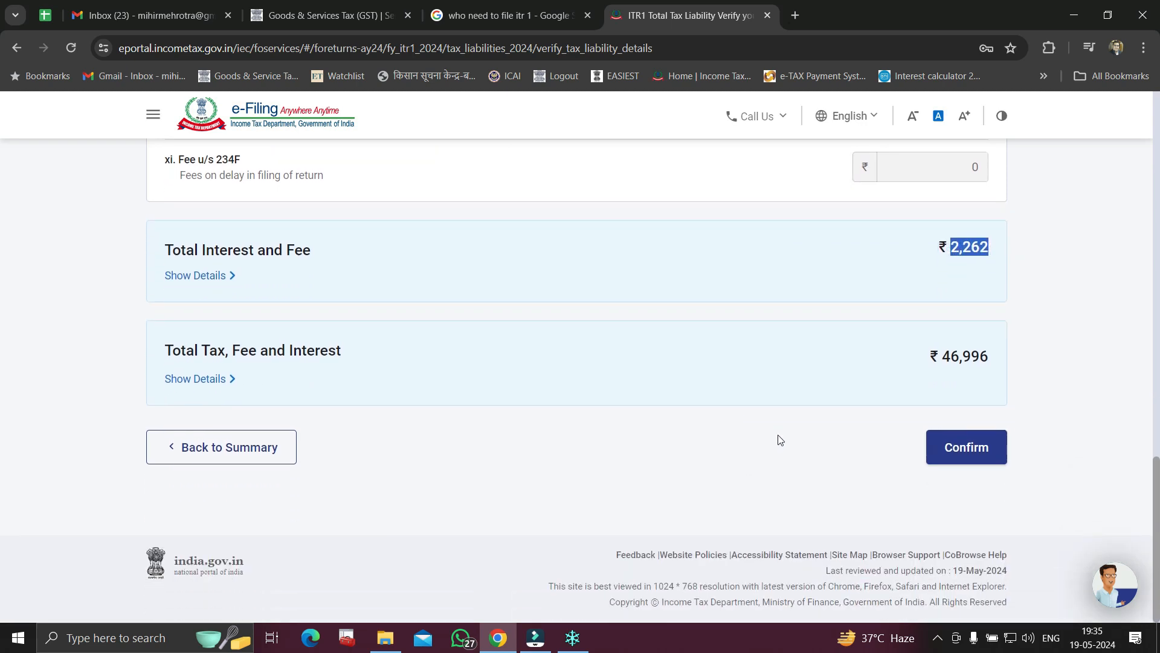
Confirm the tax liability and proceed from the fully confirmed Return Summary
{"action": "left_click", "coordinate": [971, 450]}
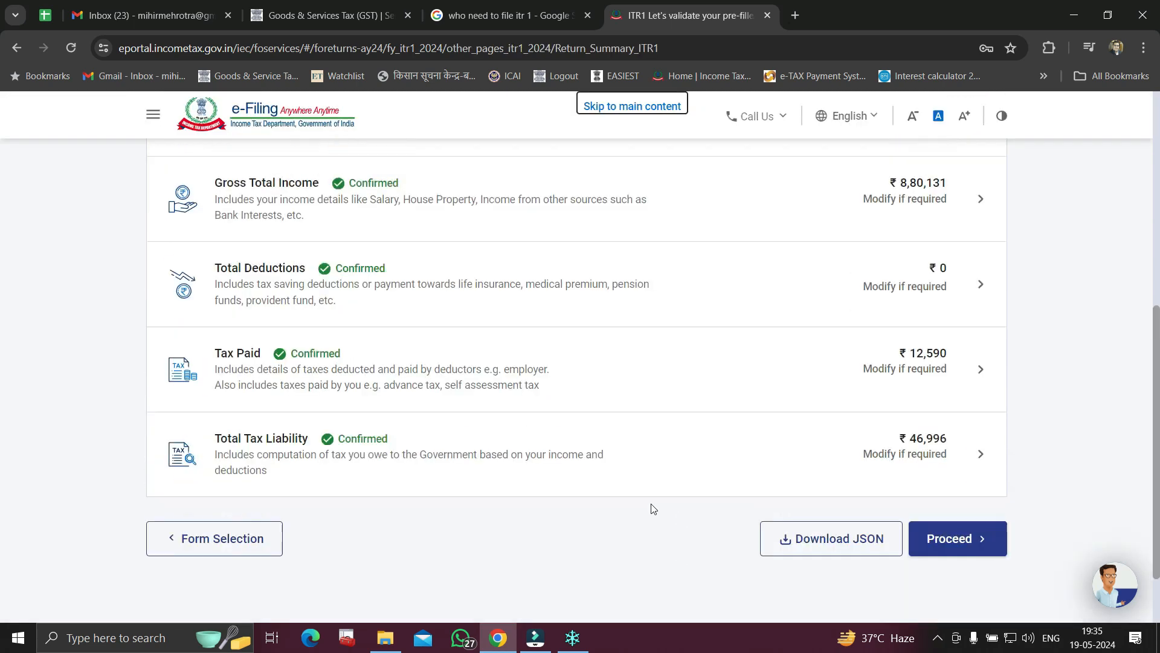
{"action": "scroll", "coordinate": [652, 509], "scroll_direction": "up", "scroll_amount": 2}
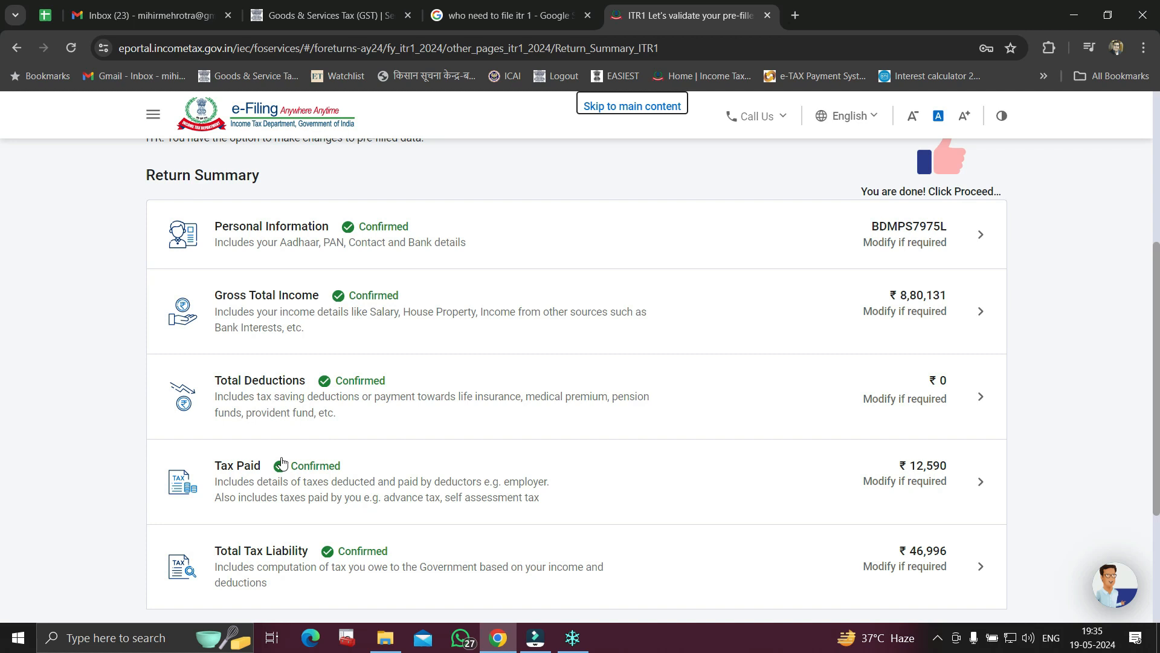
{"action": "scroll", "coordinate": [577, 552], "scroll_direction": "down", "scroll_amount": 2}
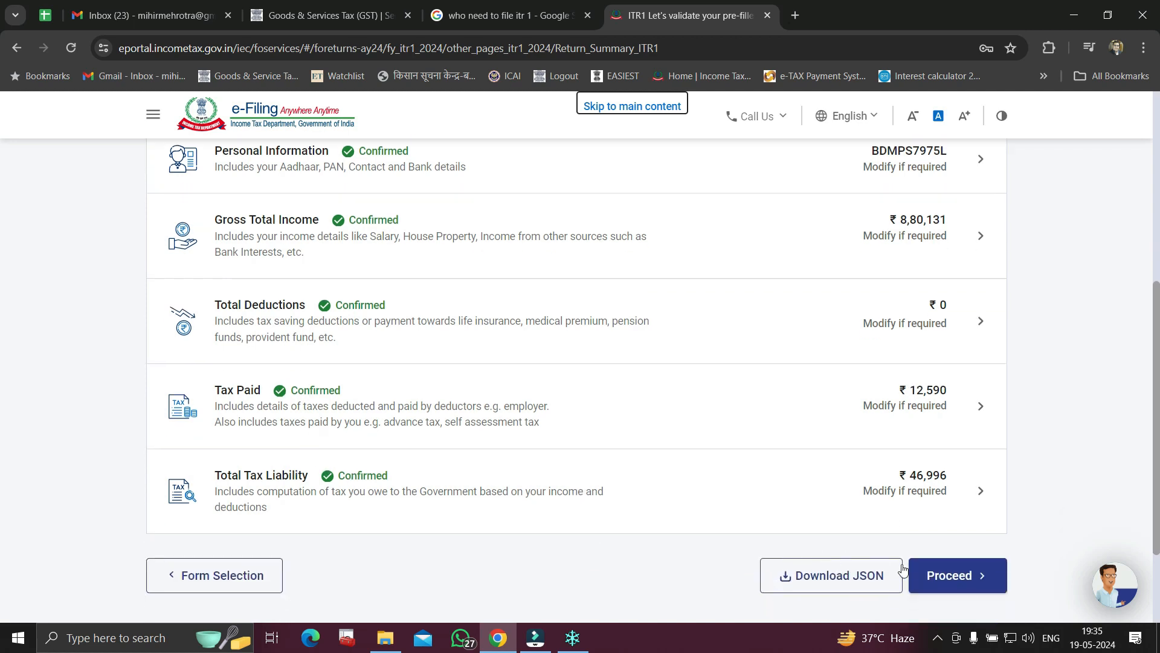
{"action": "left_click", "coordinate": [955, 576]}
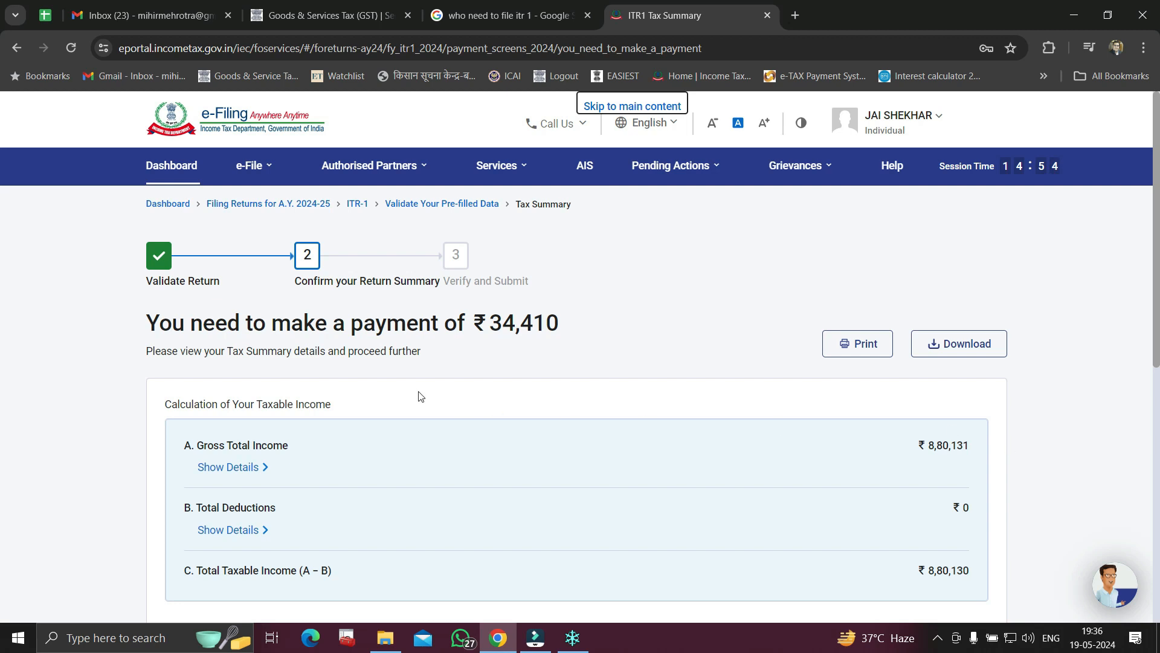
Choose to pay the ₹34,410 tax payable later
{"action": "left_click_drag", "start_coordinate": [149, 334], "coordinate": [559, 326]}
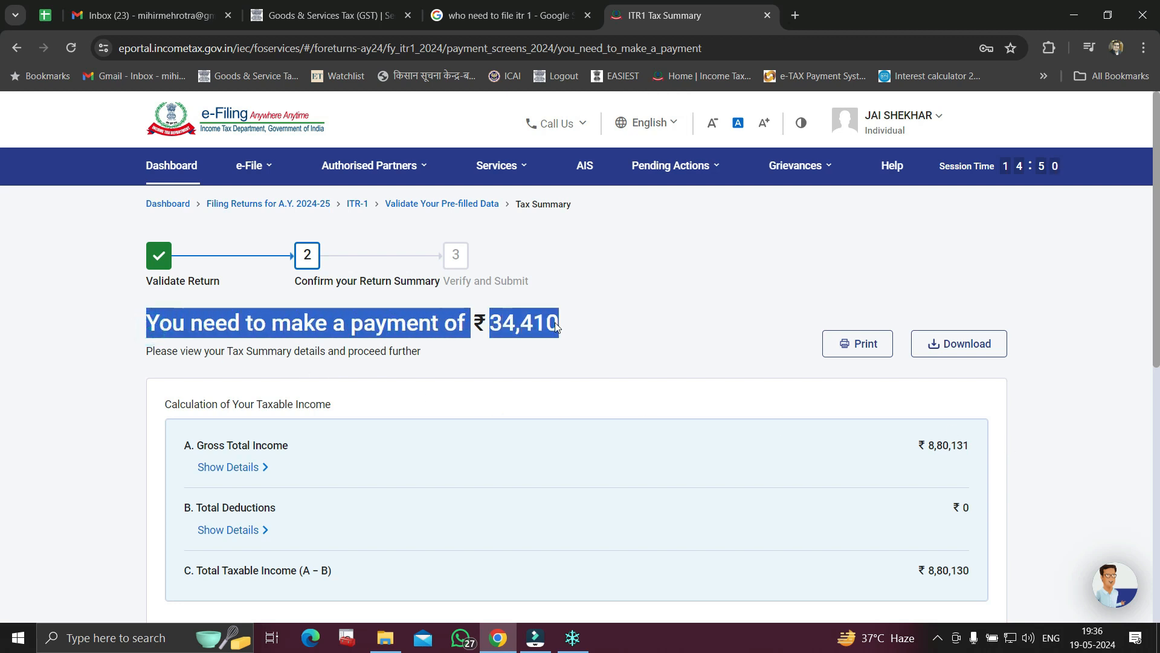
{"action": "scroll", "coordinate": [575, 394], "scroll_direction": "down", "scroll_amount": 7}
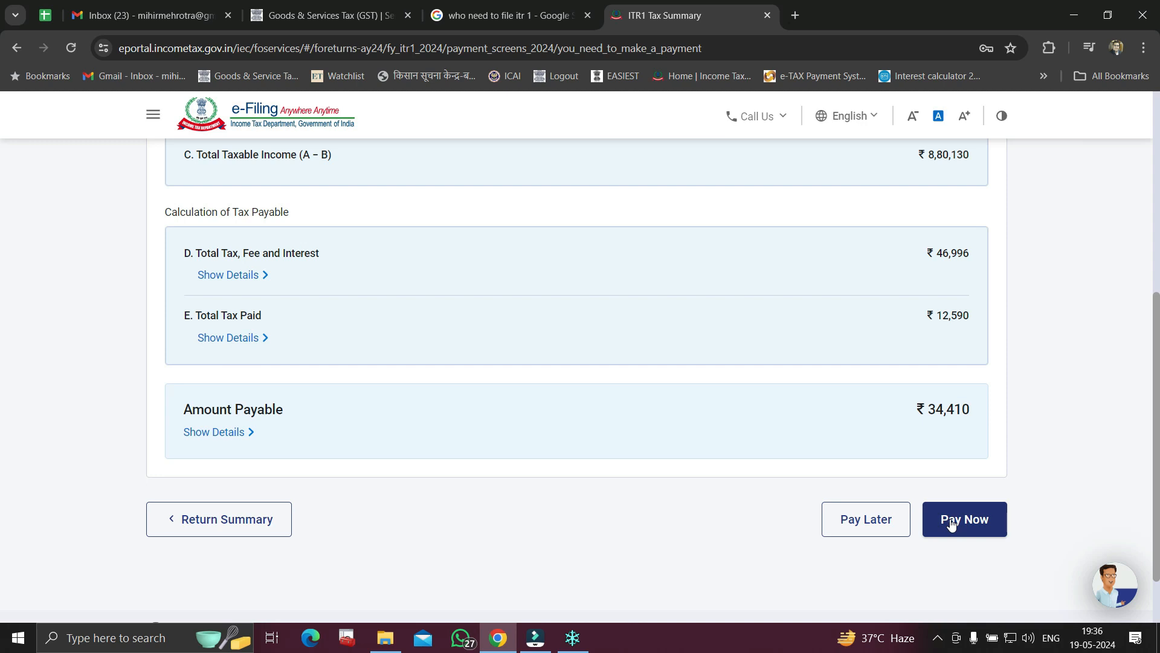
{"action": "left_click", "coordinate": [883, 530]}
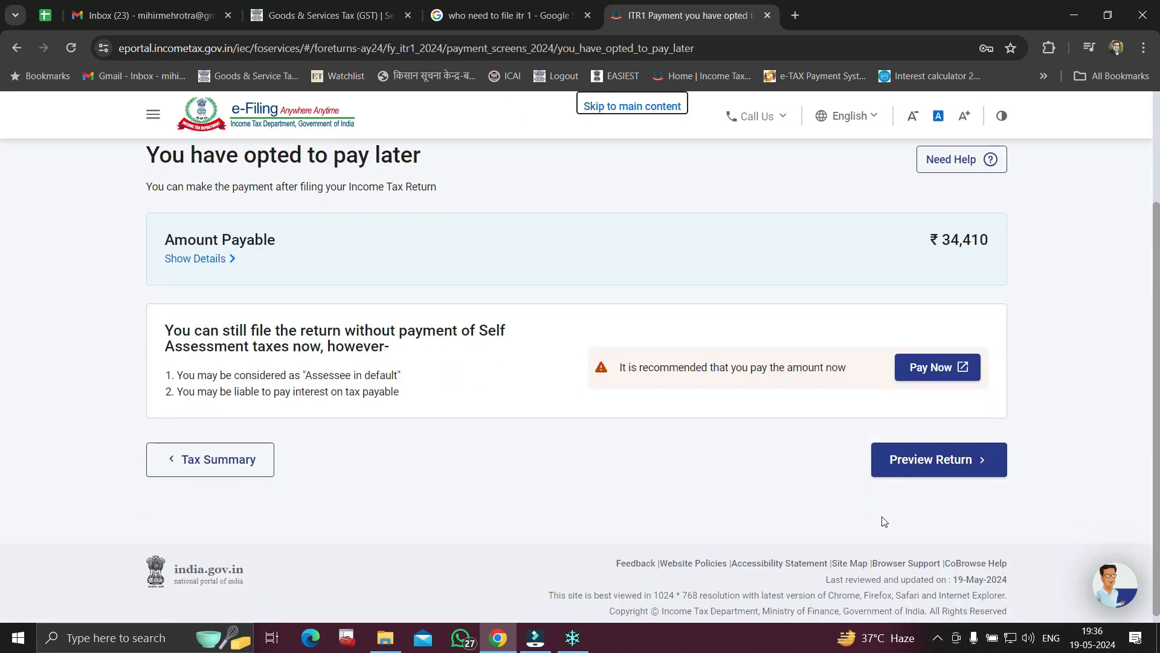
Accept the verification declaration and scroll through the full ITR-1 preview for AY 2024-25
{"action": "left_click", "coordinate": [917, 460]}
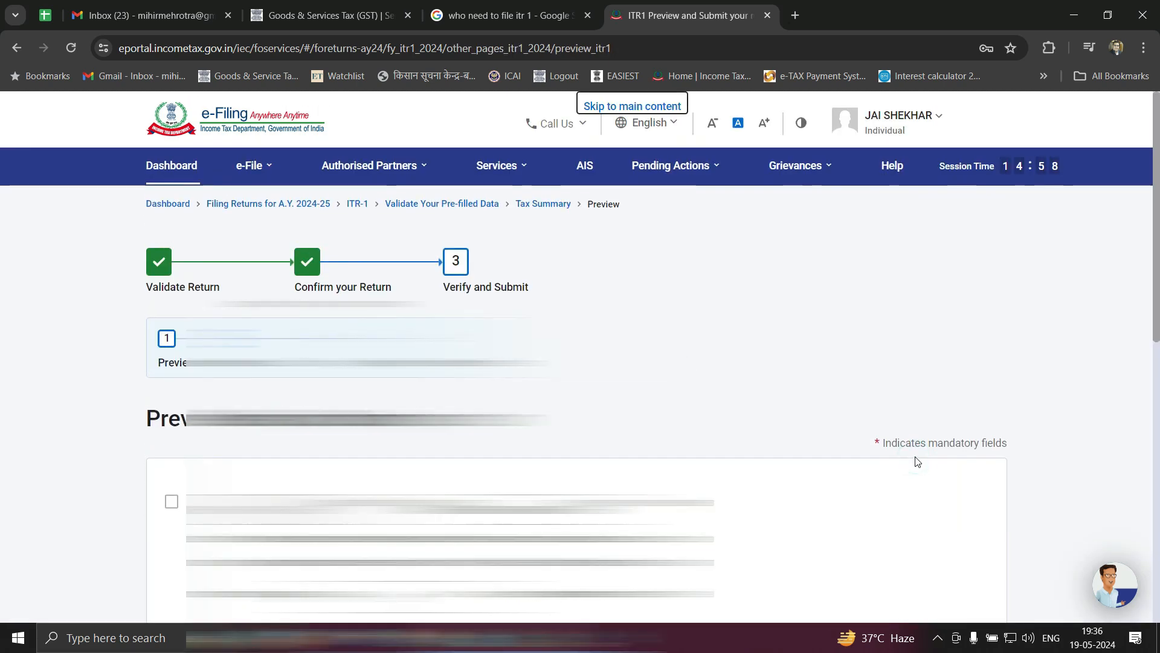
{"action": "scroll", "coordinate": [913, 461], "scroll_direction": "down", "scroll_amount": 3}
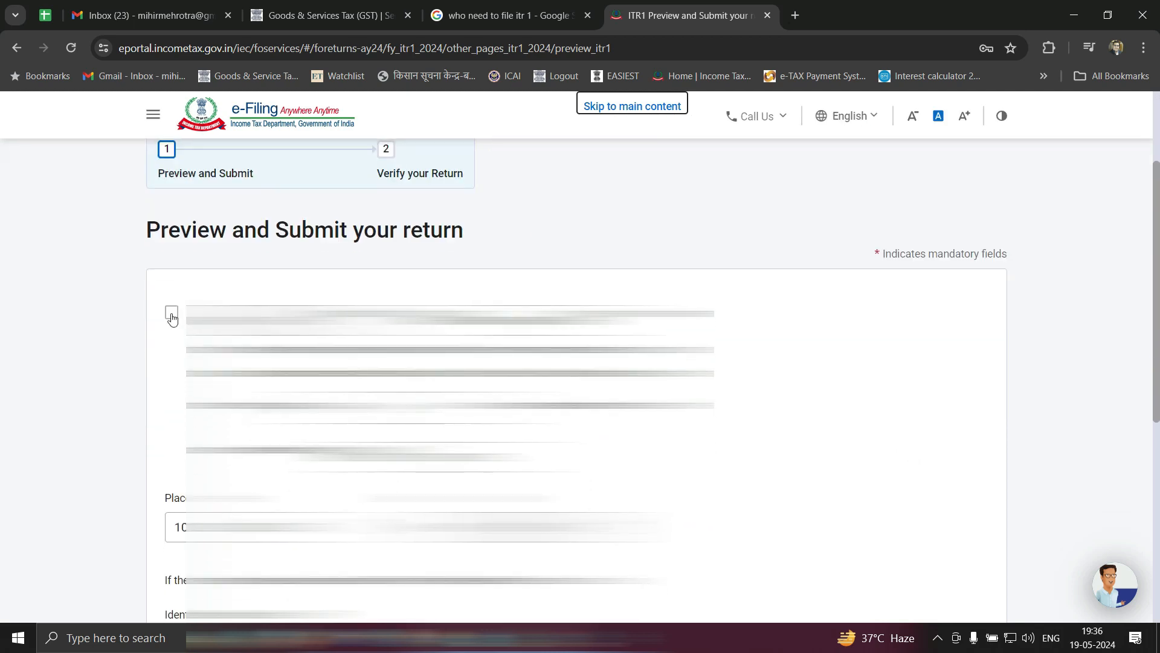
{"action": "left_click", "coordinate": [172, 313]}
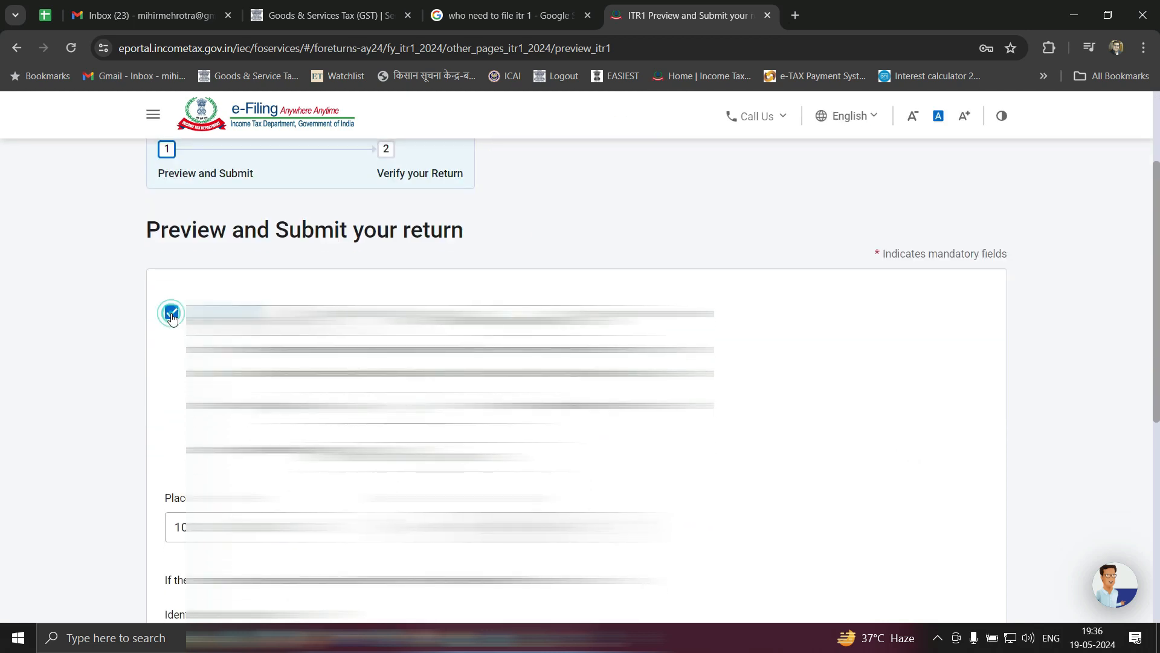
{"action": "scroll", "coordinate": [728, 439], "scroll_direction": "down", "scroll_amount": 1}
{"action": "scroll", "coordinate": [729, 439], "scroll_direction": "down", "scroll_amount": 4}
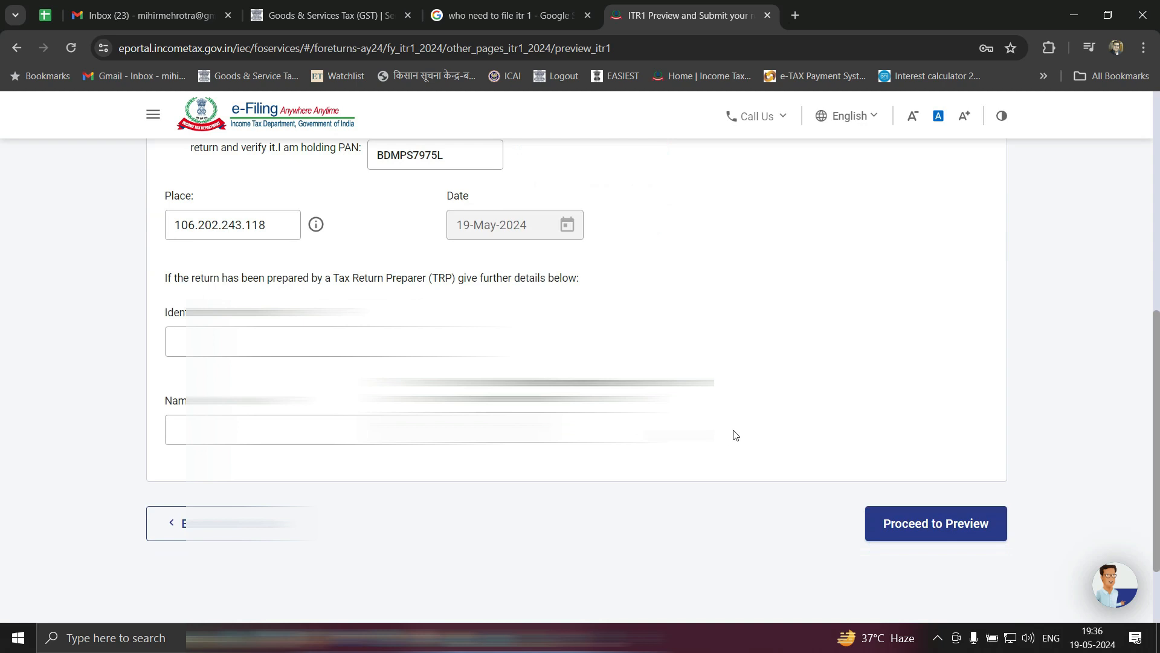
{"action": "left_click", "coordinate": [917, 529]}
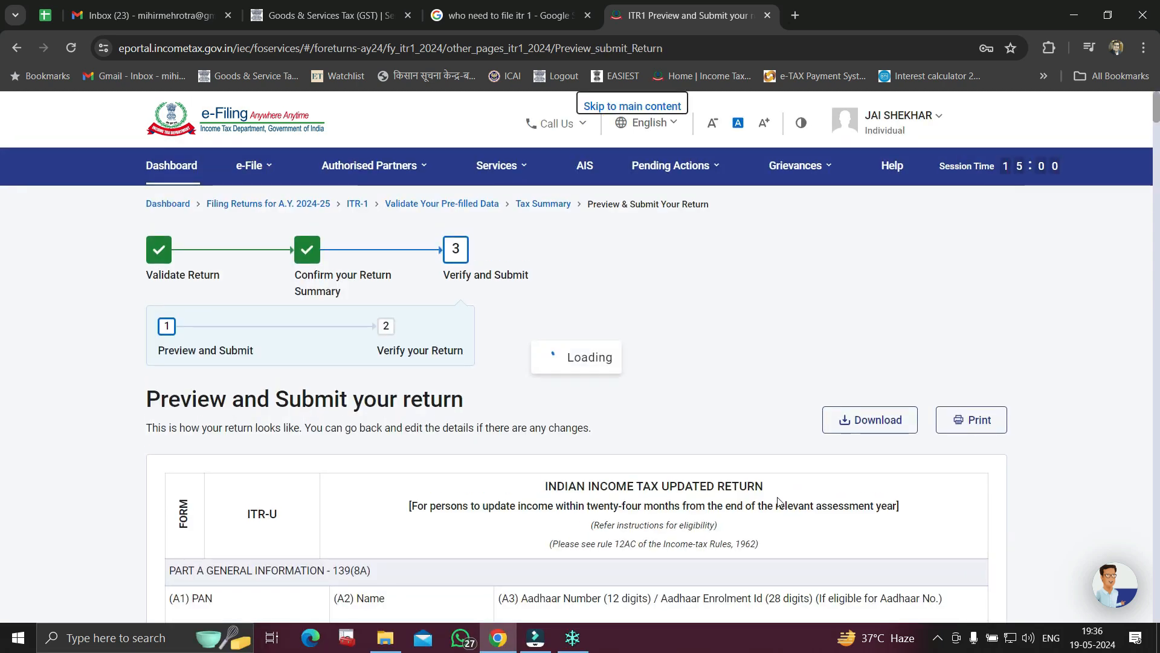
{"action": "scroll", "coordinate": [776, 508], "scroll_direction": "down", "scroll_amount": 7}
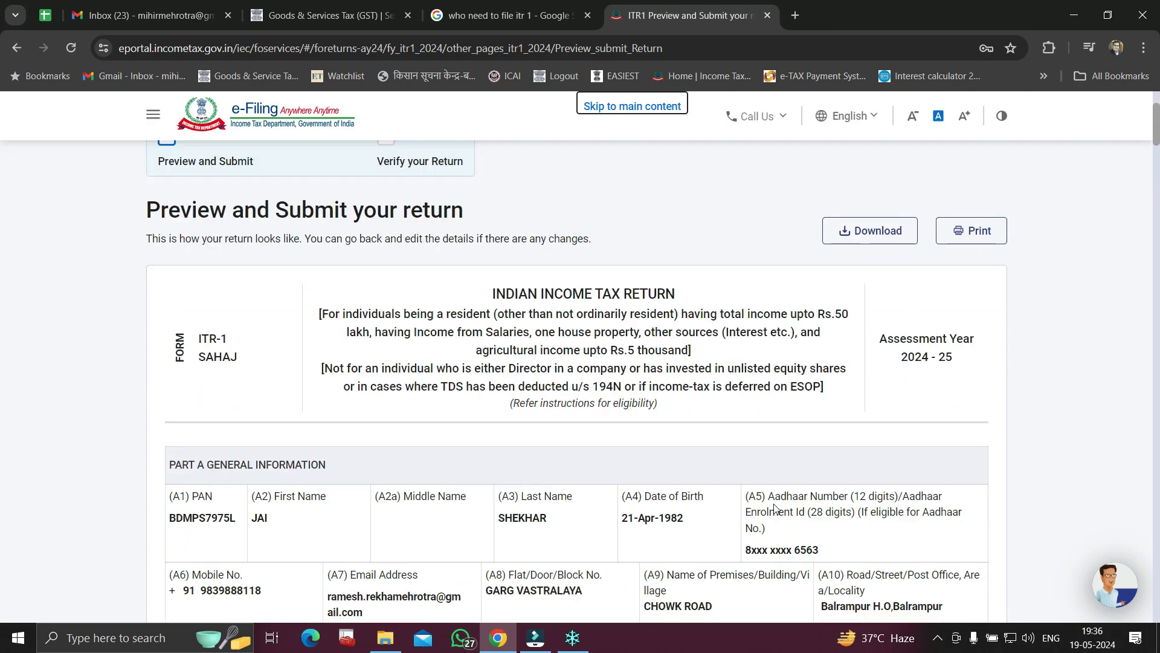
{"action": "scroll", "coordinate": [776, 508], "scroll_direction": "down", "scroll_amount": 20}
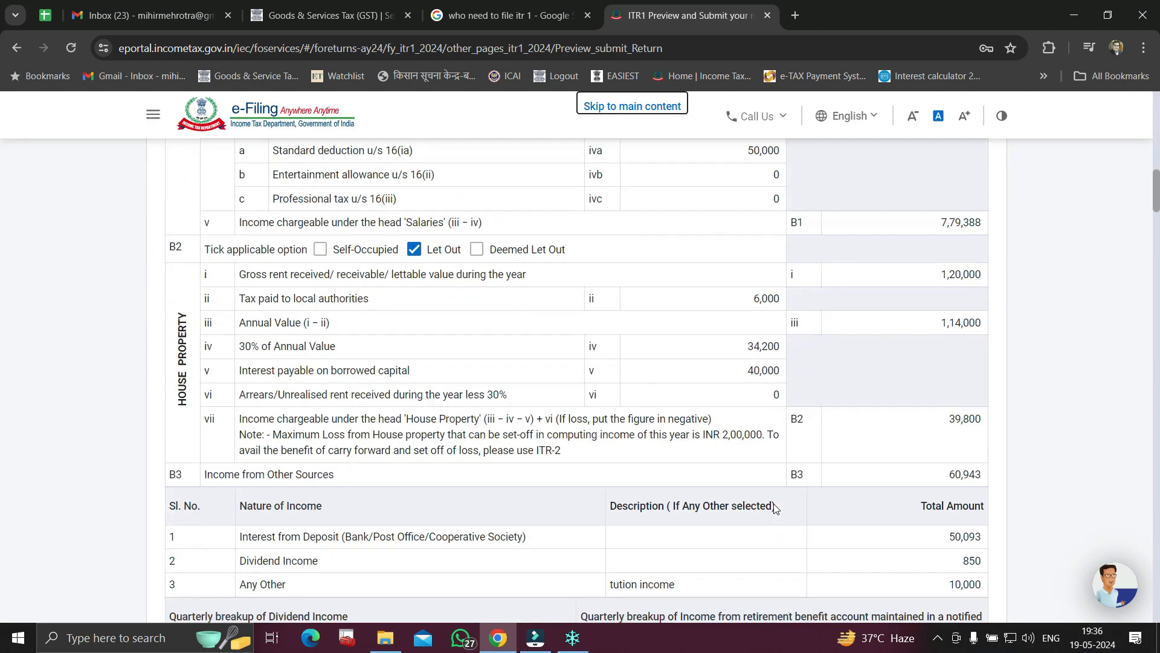
{"action": "scroll", "coordinate": [776, 508], "scroll_direction": "down", "scroll_amount": 20}
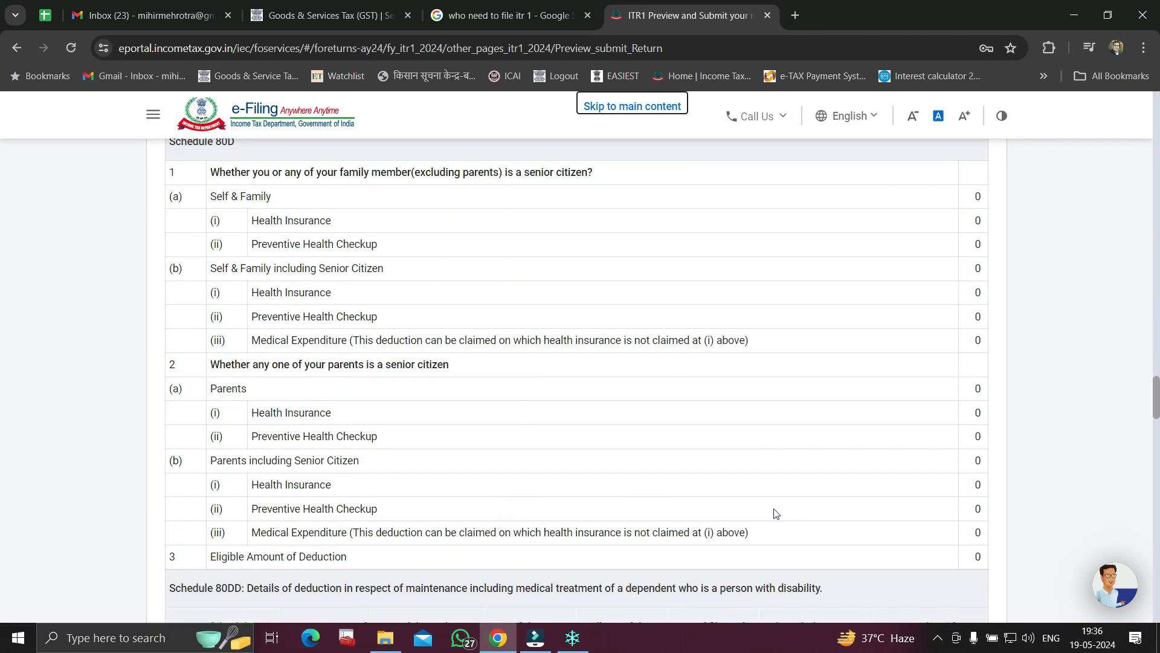
{"action": "scroll", "coordinate": [776, 513], "scroll_direction": "down", "scroll_amount": 20}
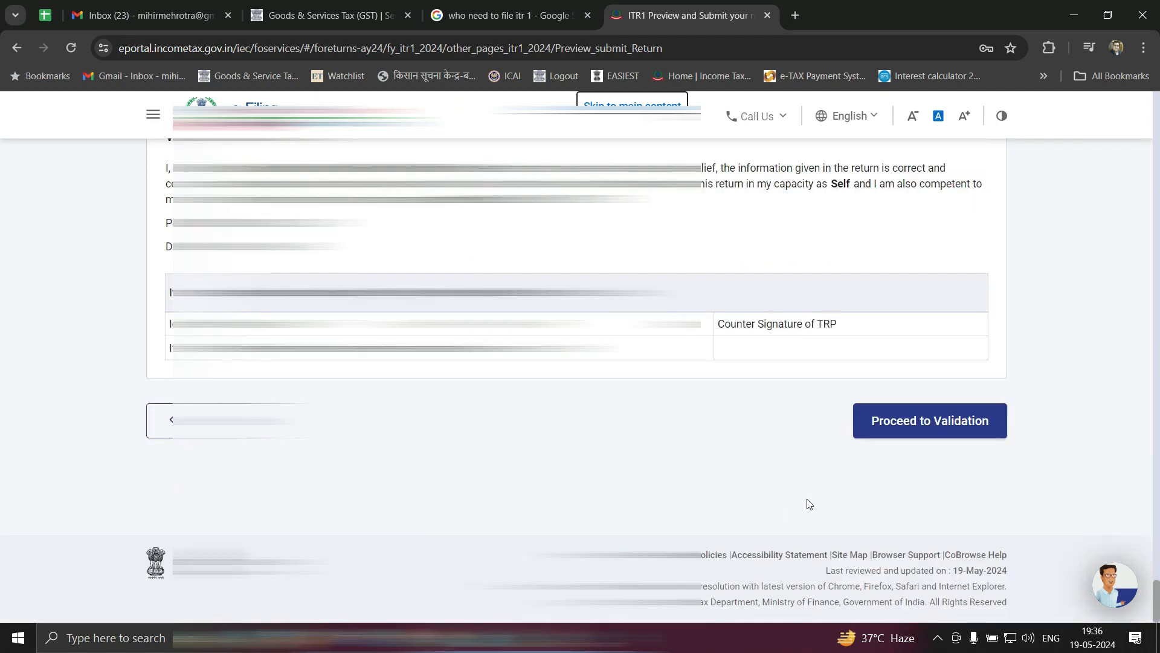
Send the previewed ITR-1 for validation and check the Validation Successful message
{"action": "left_click", "coordinate": [943, 425]}
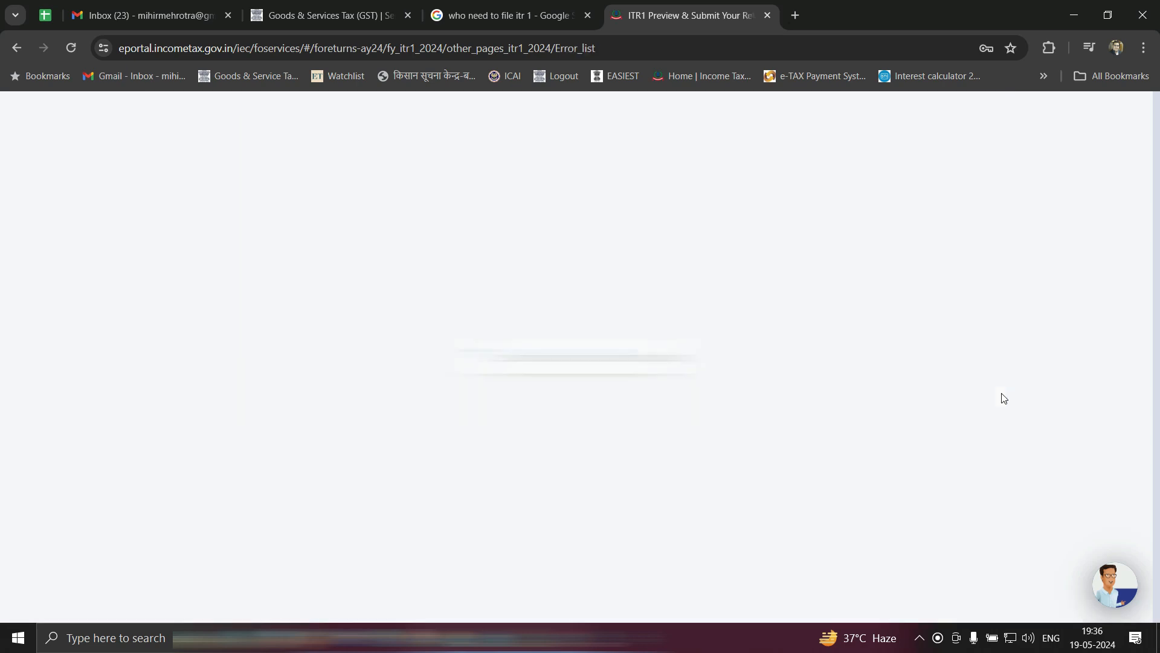
{"action": "scroll", "coordinate": [1003, 397], "scroll_direction": "down", "scroll_amount": 3}
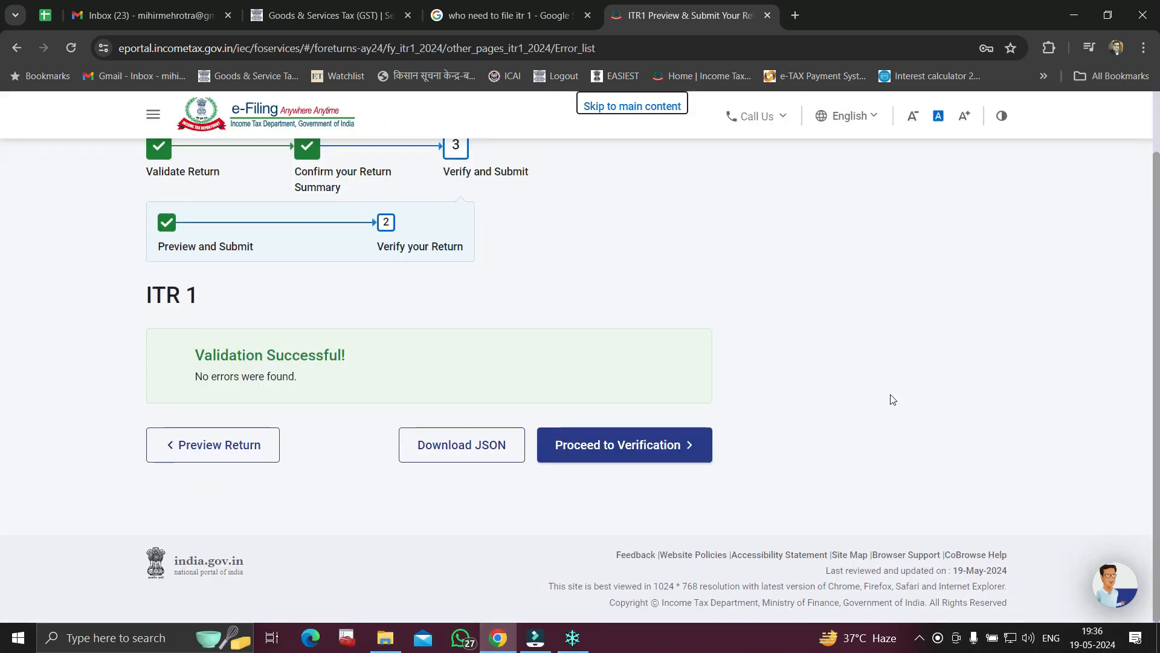
{"action": "left_click_drag", "start_coordinate": [194, 356], "coordinate": [346, 362]}
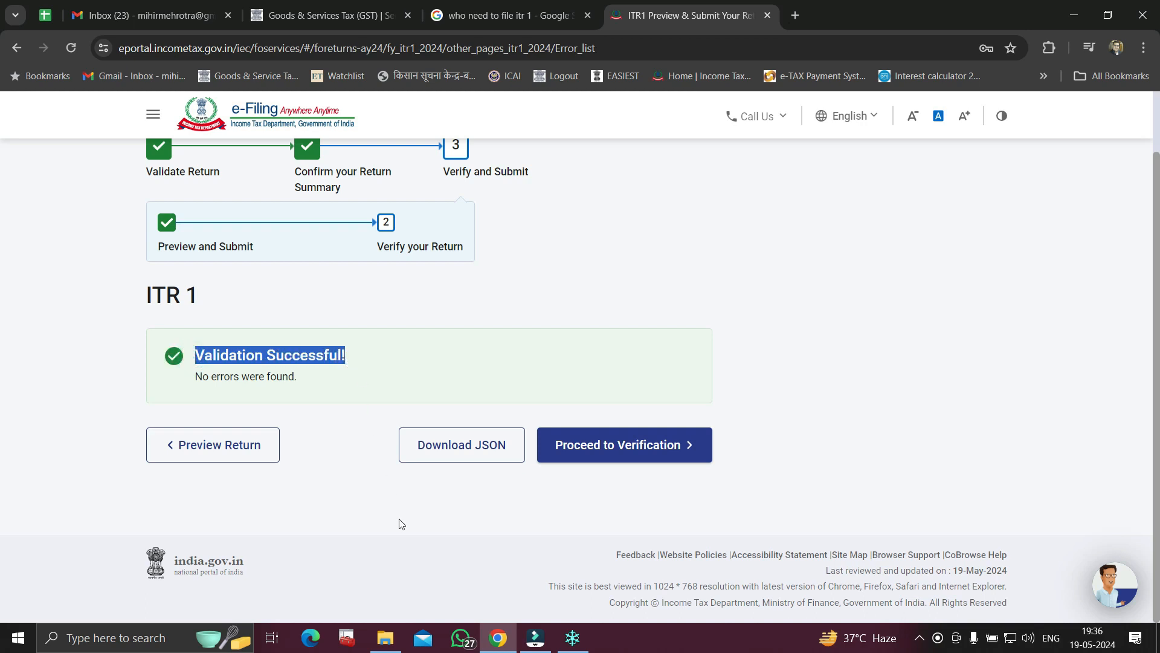